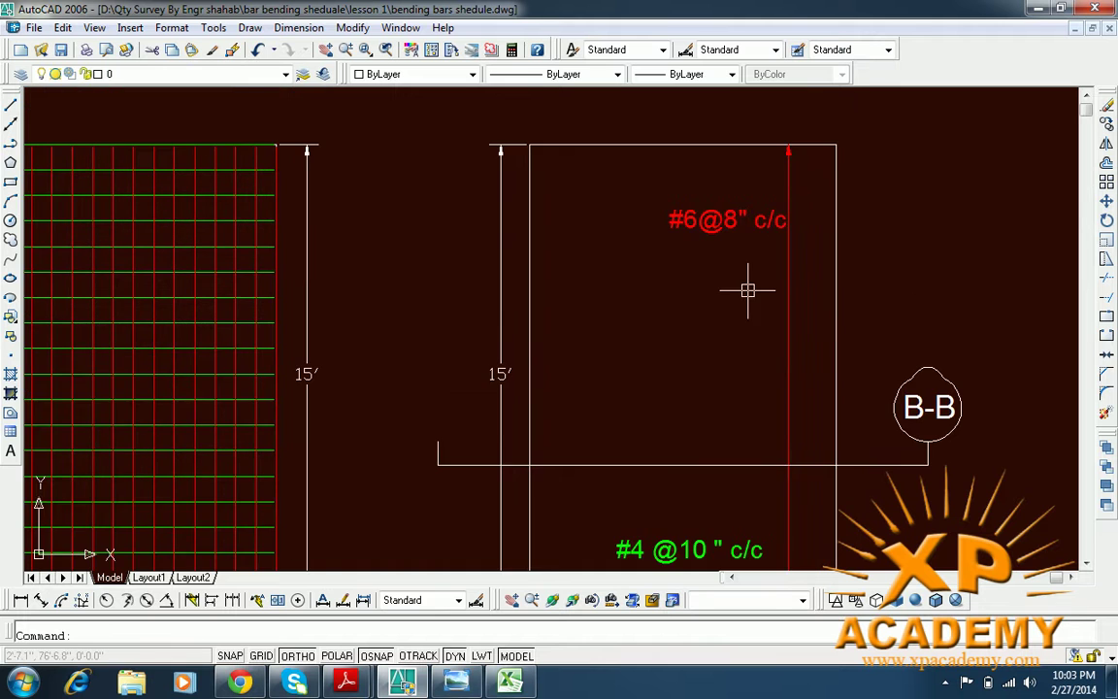
- Examine the slab plan's reinforcement callouts for the vertical #6@8" c/c and horizontal #4@10" c/c bars
left_click_drag(788, 404, 748, 189)
scroll(524, 403, "up", 4)
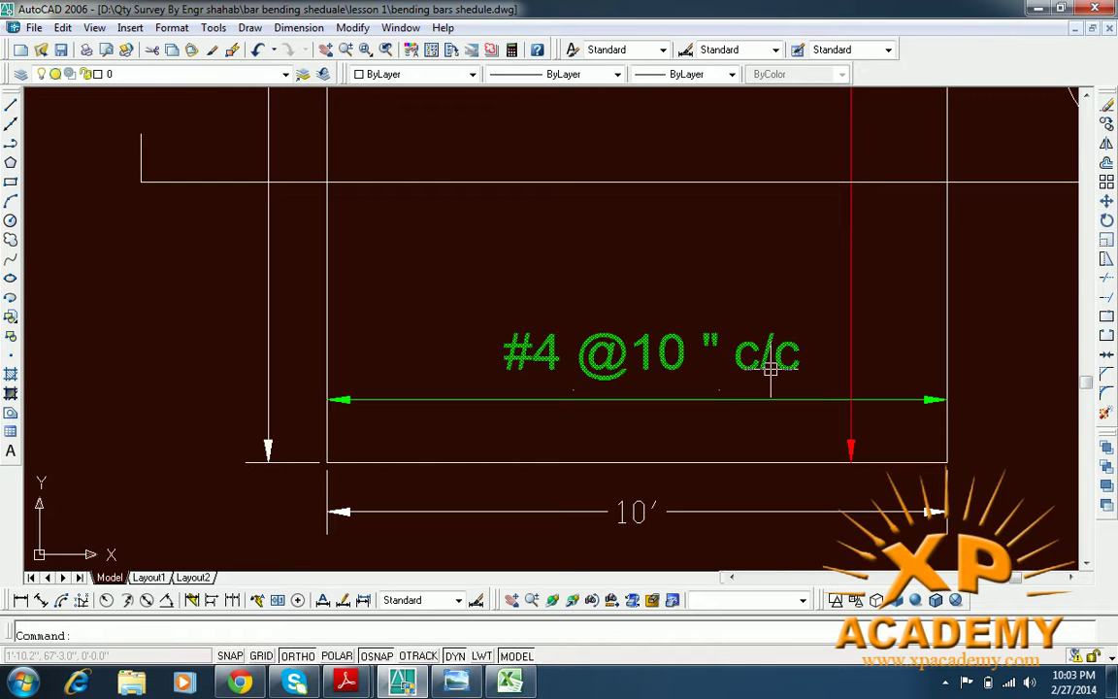
scroll(776, 340, "down", 3)
scroll(760, 342, "down", 4)
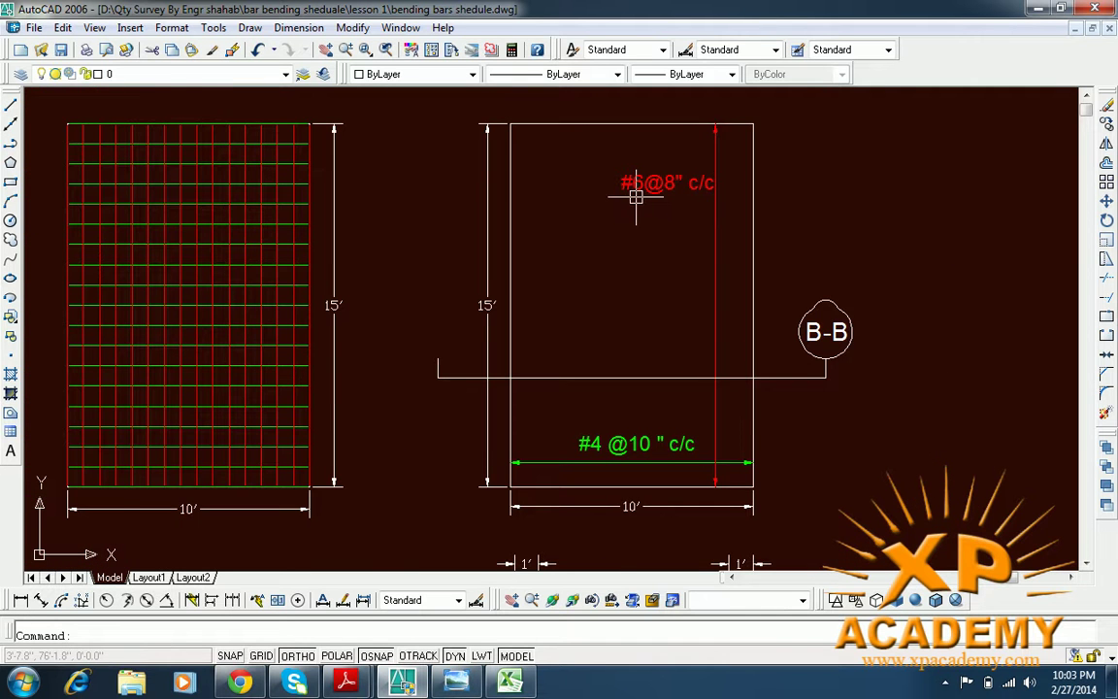
scroll(636, 197, "up", 2)
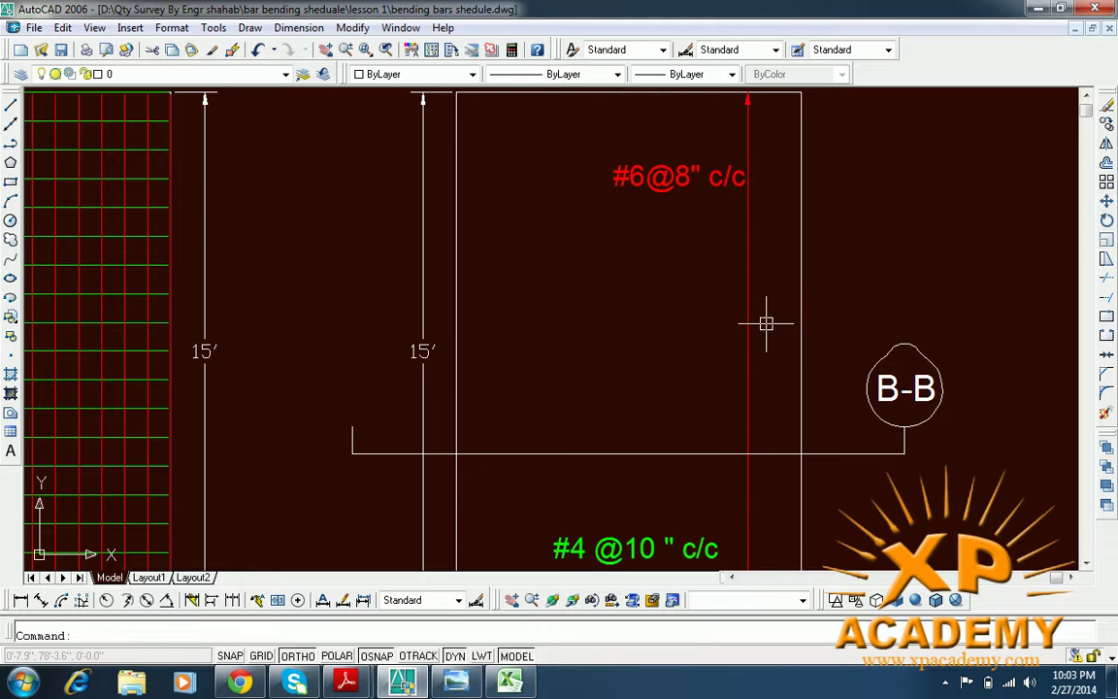
scroll(768, 308, "down", 2)
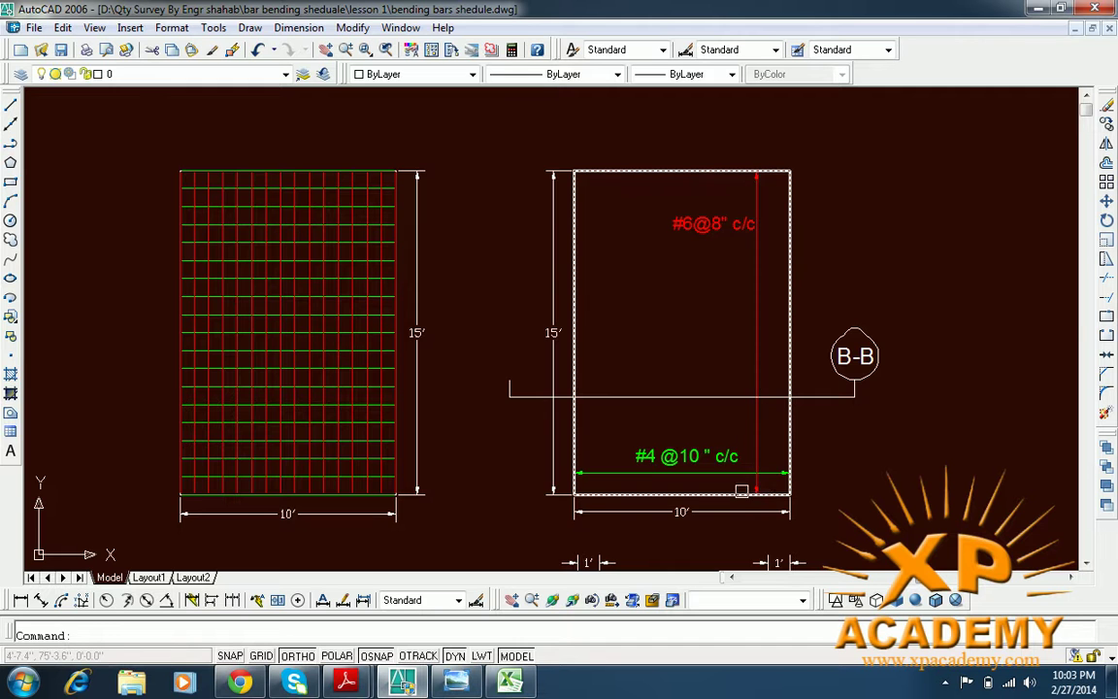
scroll(743, 491, "up", 2)
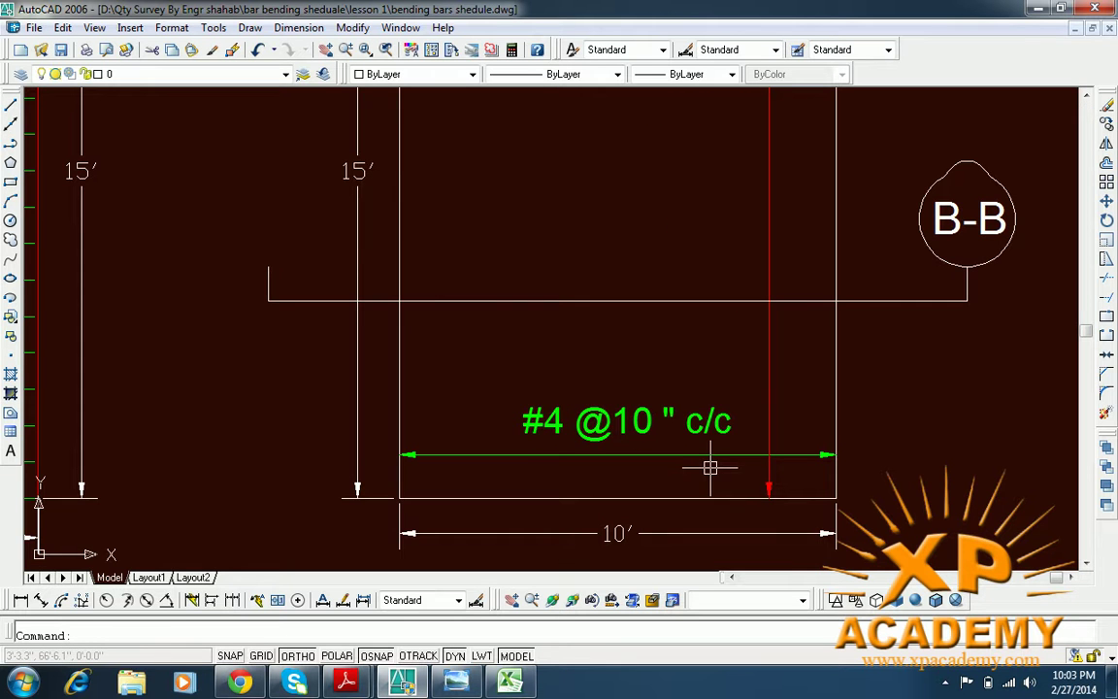
scroll(716, 380, "down", 2)
mouse_move(734, 285)
left_mouse_down()
mouse_move(743, 248)
mouse_move(743, 270)
left_mouse_up()
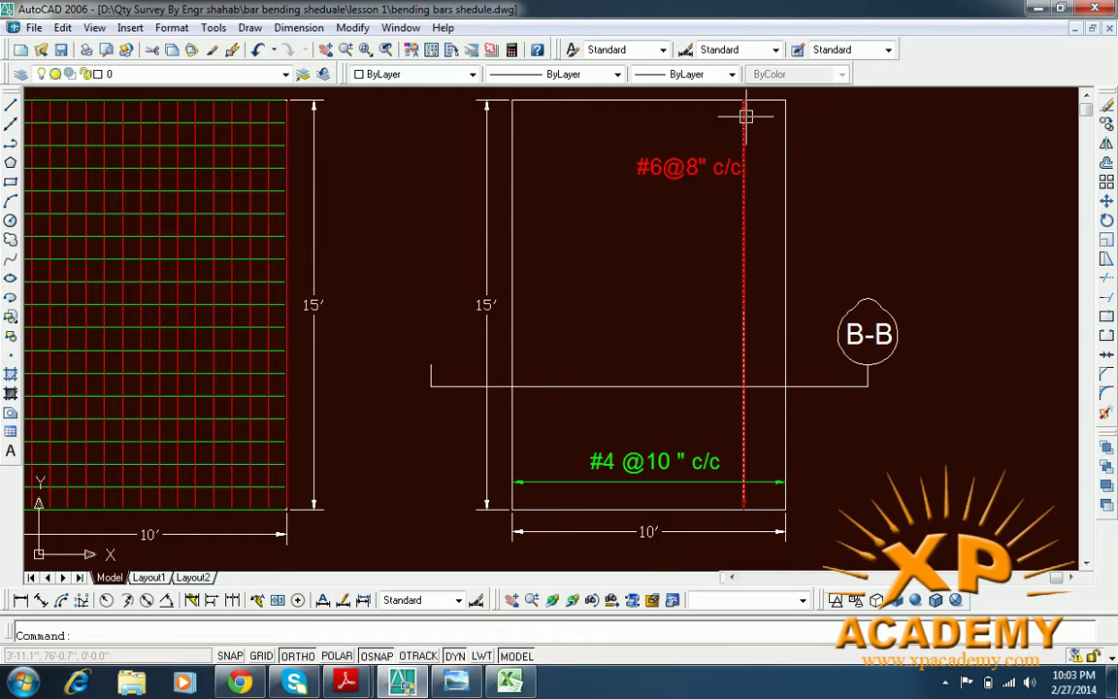
key("Escape")
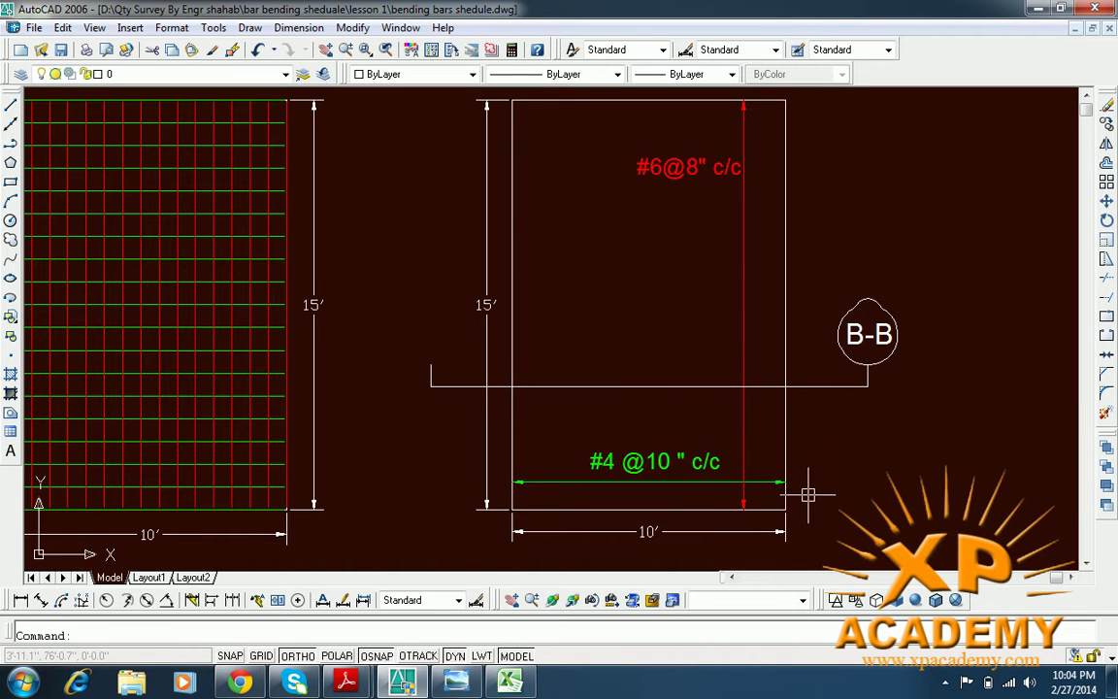
left_click_drag(686, 497, 700, 429)
scroll(701, 429, "up", 1)
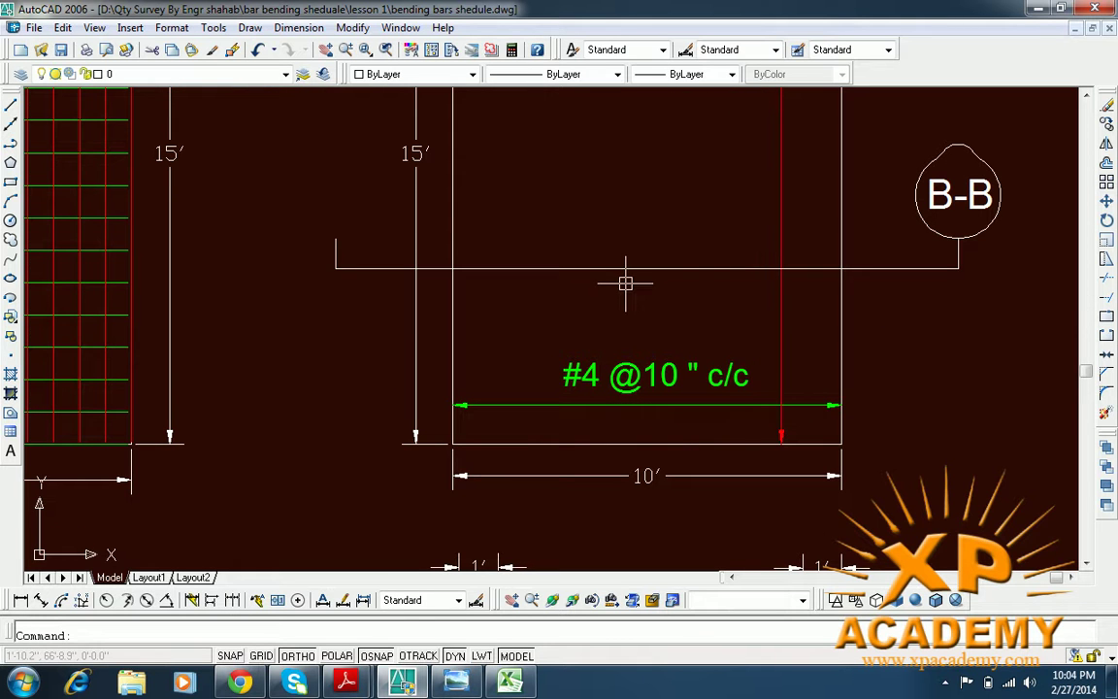
- Examine the slab's bar grid layout, following the red vertical bars and green horizontal bars across the panel
mouse_move(406, 224)
left_mouse_down()
mouse_move(781, 380)
mouse_move(738, 389)
mouse_move(896, 326)
left_mouse_up()
scroll(741, 282, "down", 3)
scroll(673, 207, "up", 5)
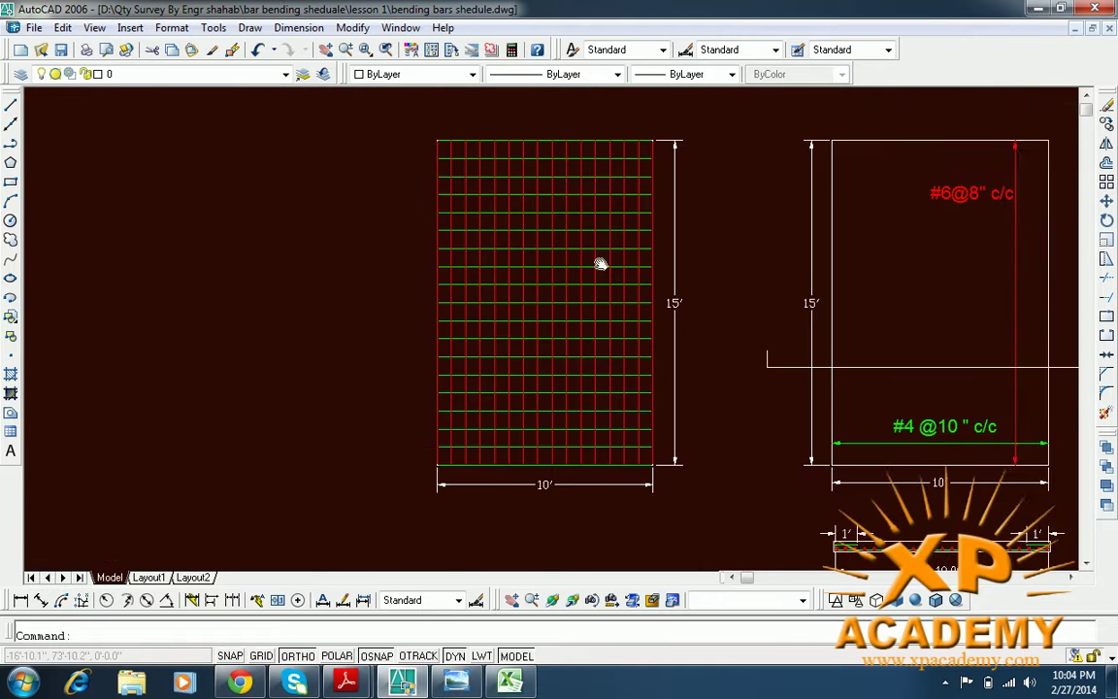
scroll(564, 210, "down", 2)
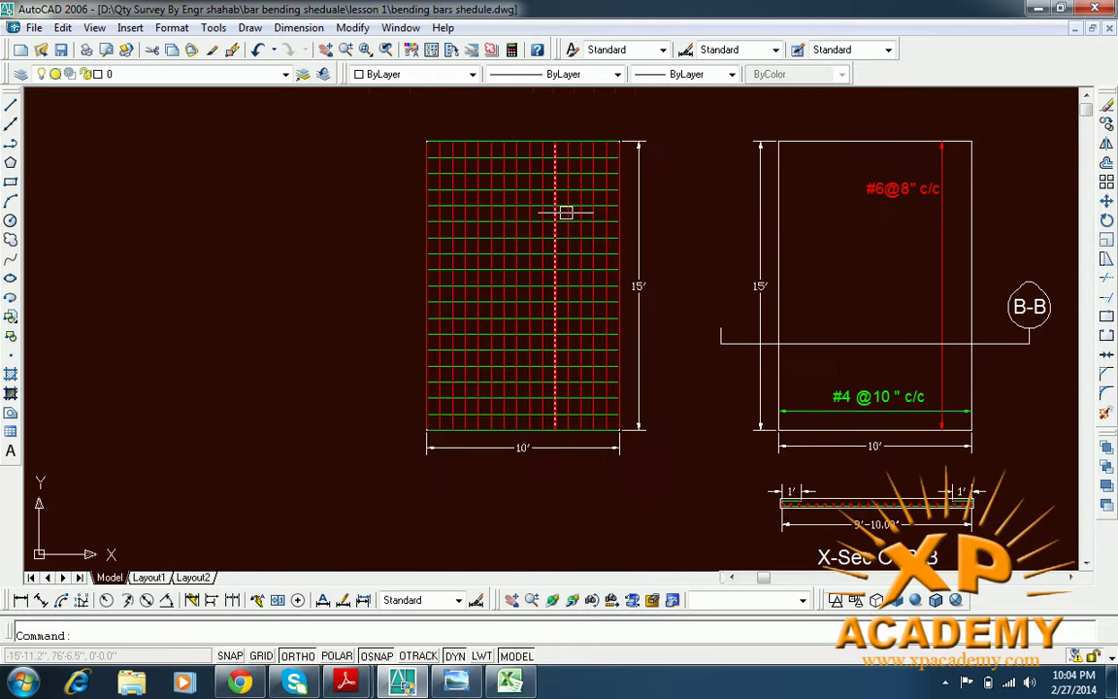
scroll(582, 413, "up", 2)
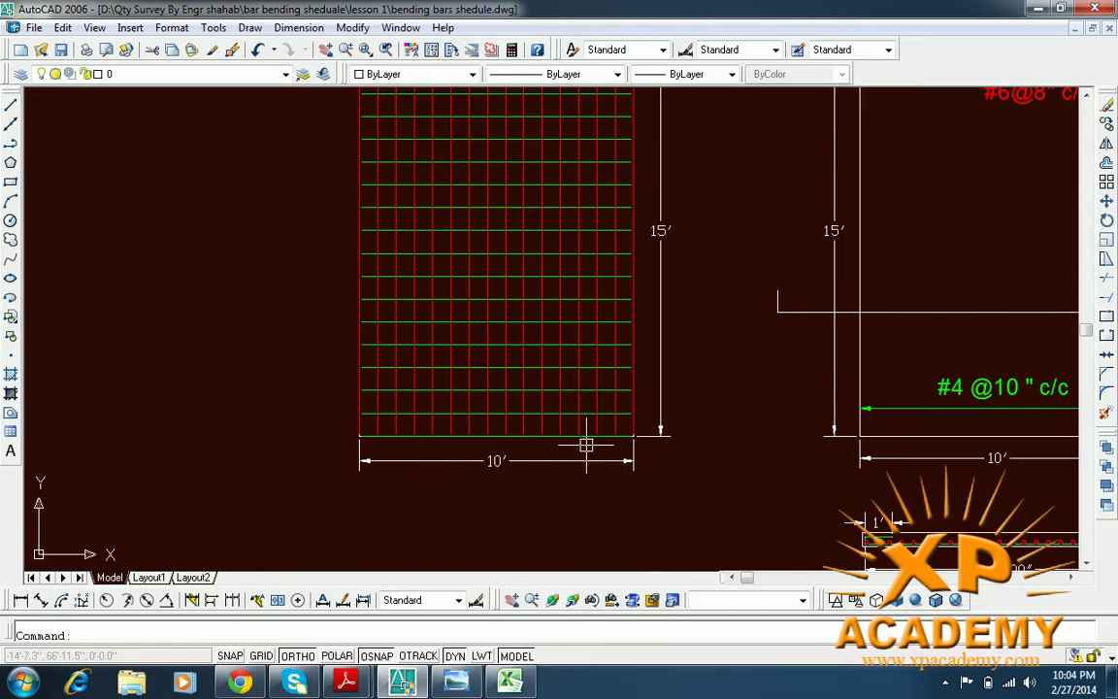
scroll(626, 160, "up", 1)
scroll(592, 364, "down", 1)
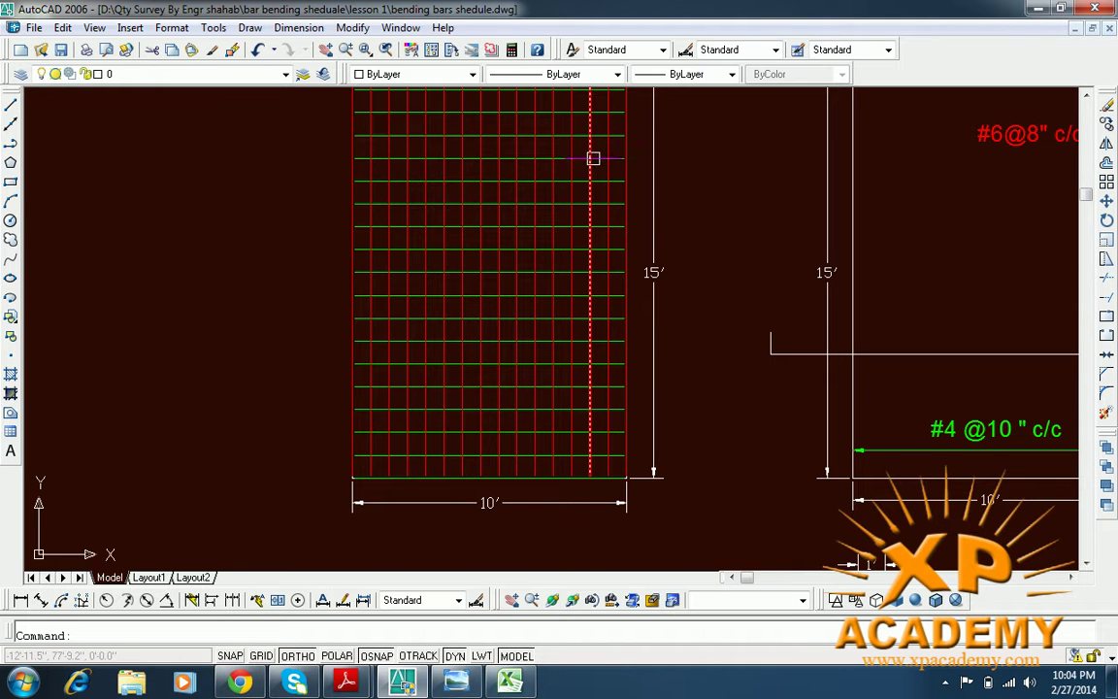
scroll(599, 280, "down", 1)
scroll(603, 242, "up", 1)
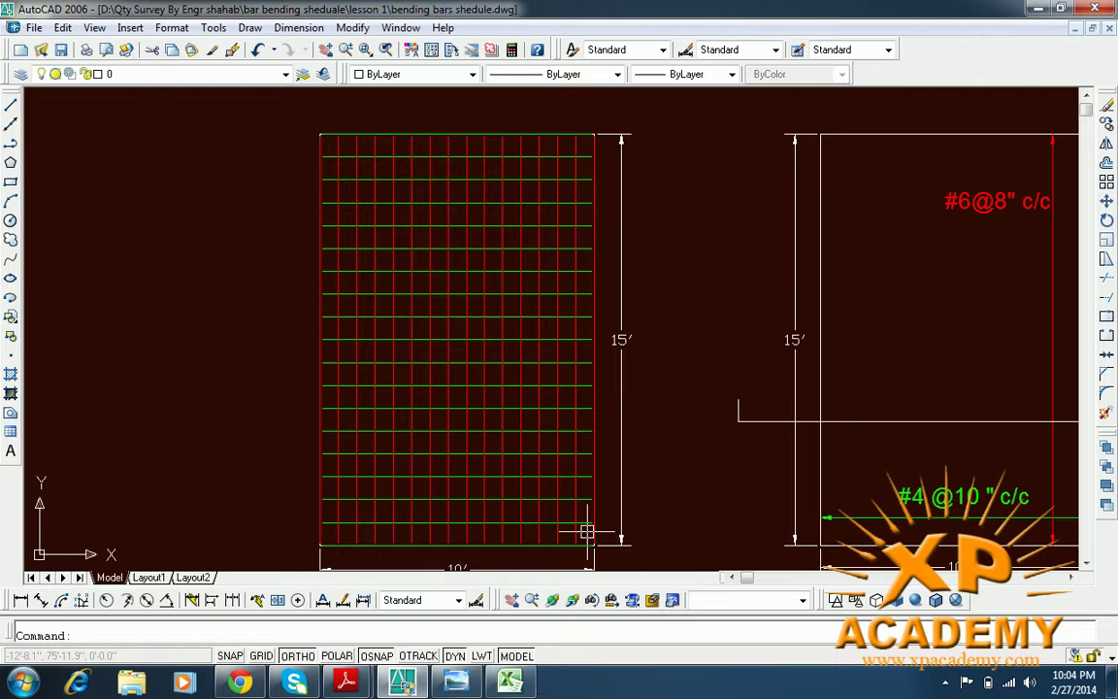
- Examine the B-B section mark on the plan and the matching slab cross-section with its dimensions
mouse_move(759, 369)
left_mouse_down()
mouse_move(619, 232)
mouse_move(468, 119)
left_mouse_up()
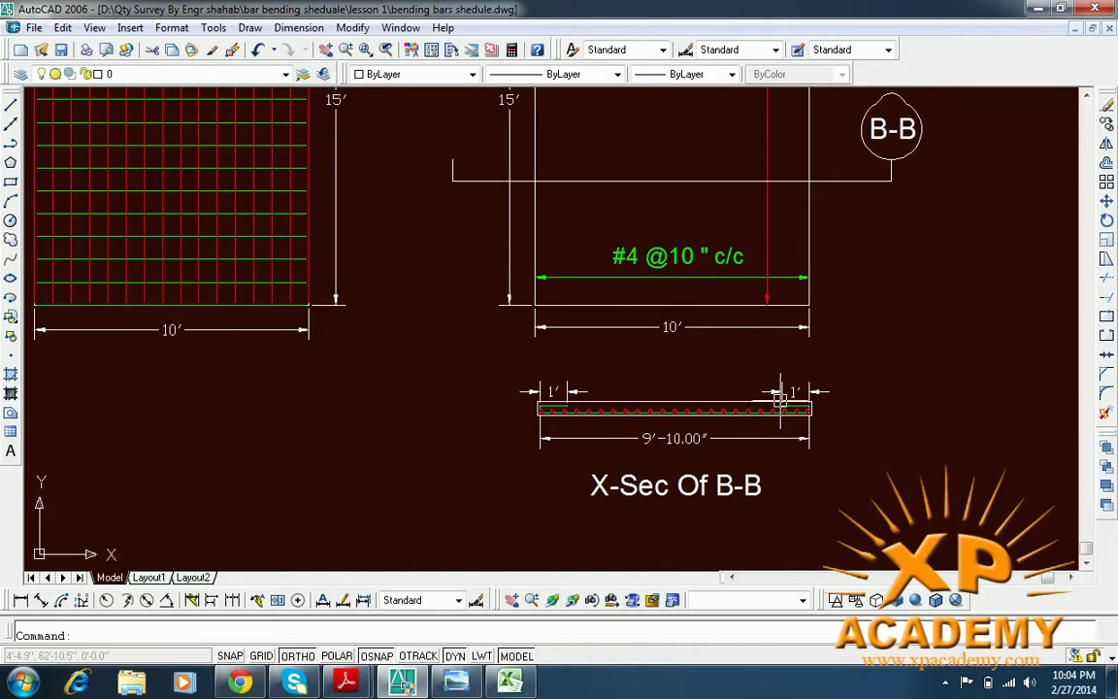
scroll(781, 388, "down", 1)
scroll(805, 257, "up", 1)
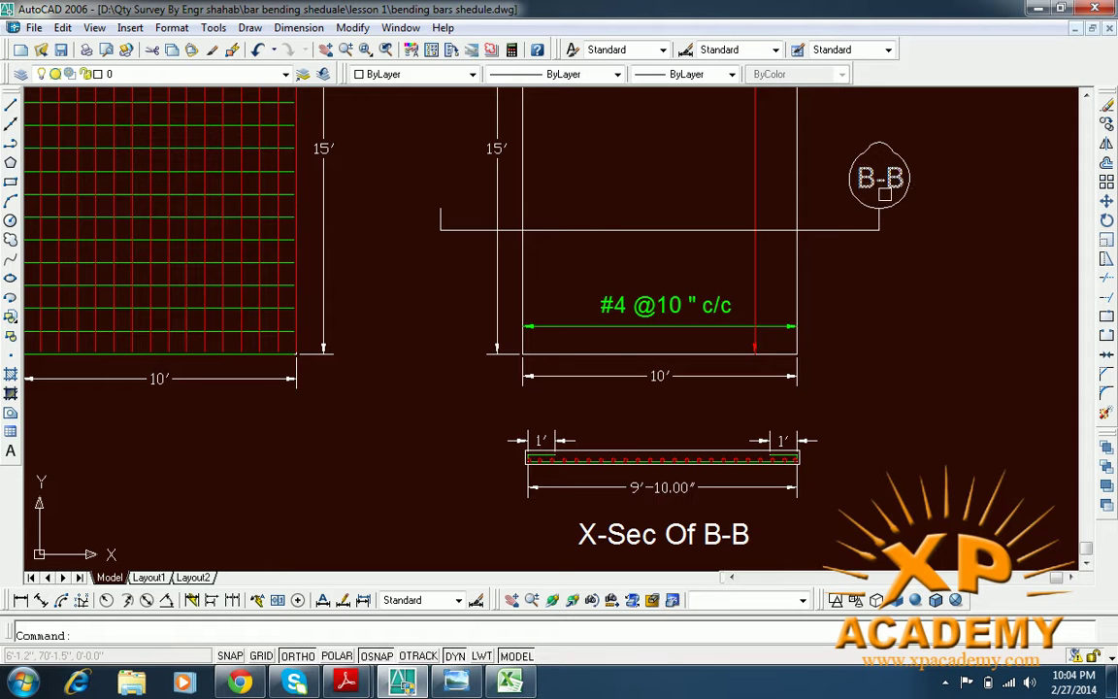
left_click_drag(698, 497, 697, 482)
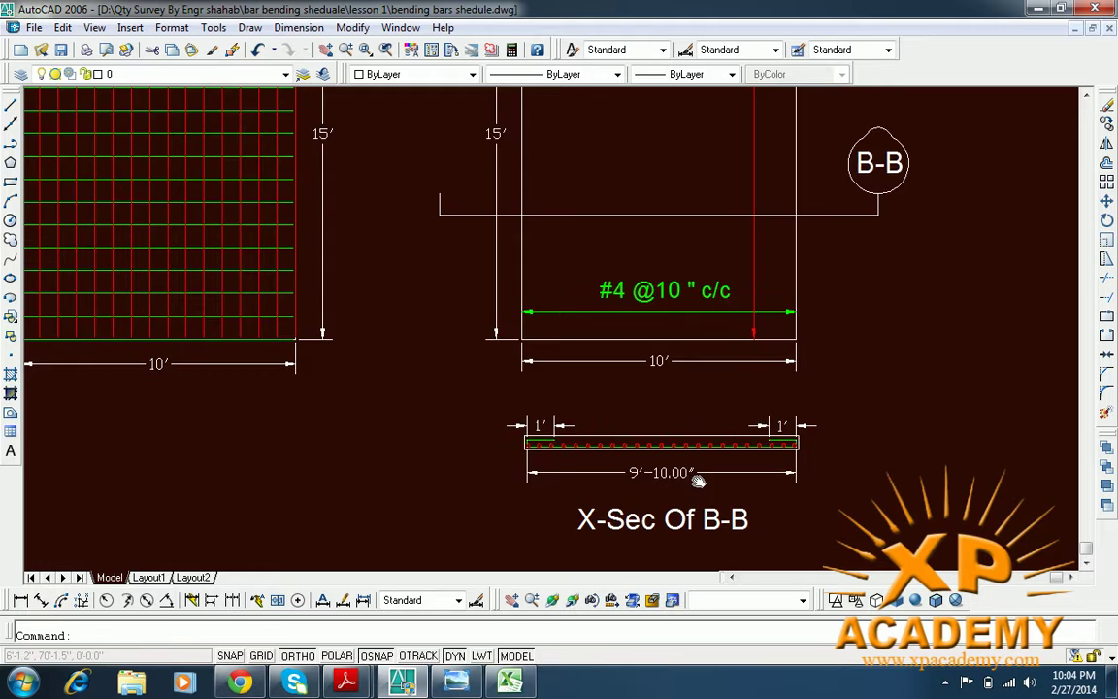
scroll(743, 464, "up", 5)
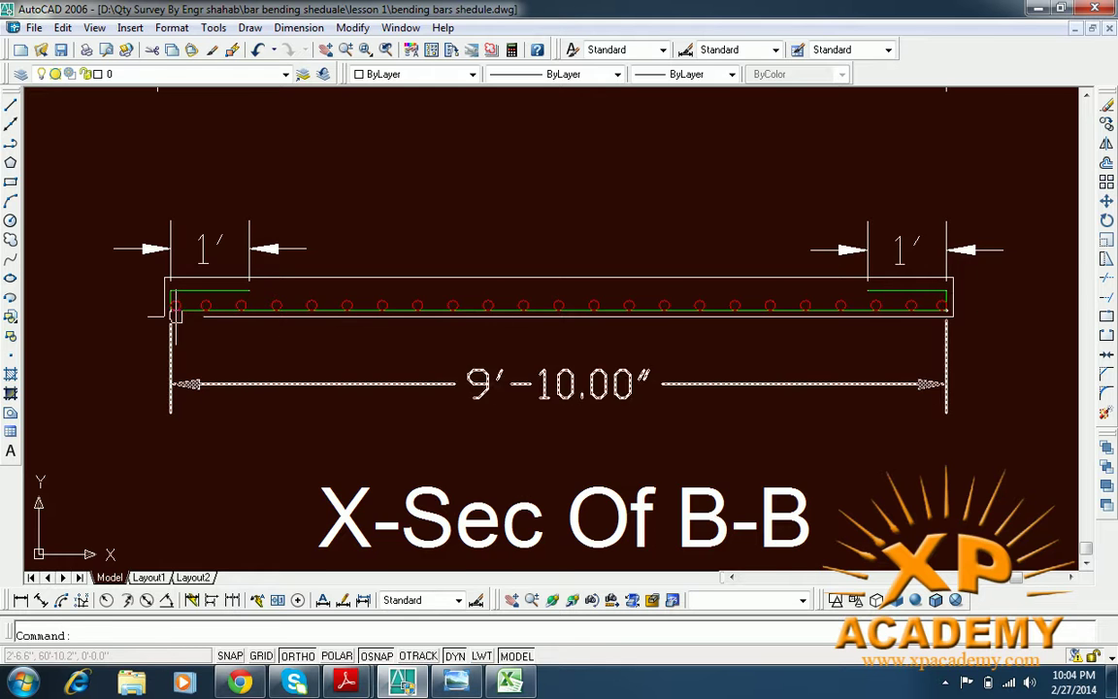
scroll(173, 313, "up", 2)
scroll(167, 333, "down", 5)
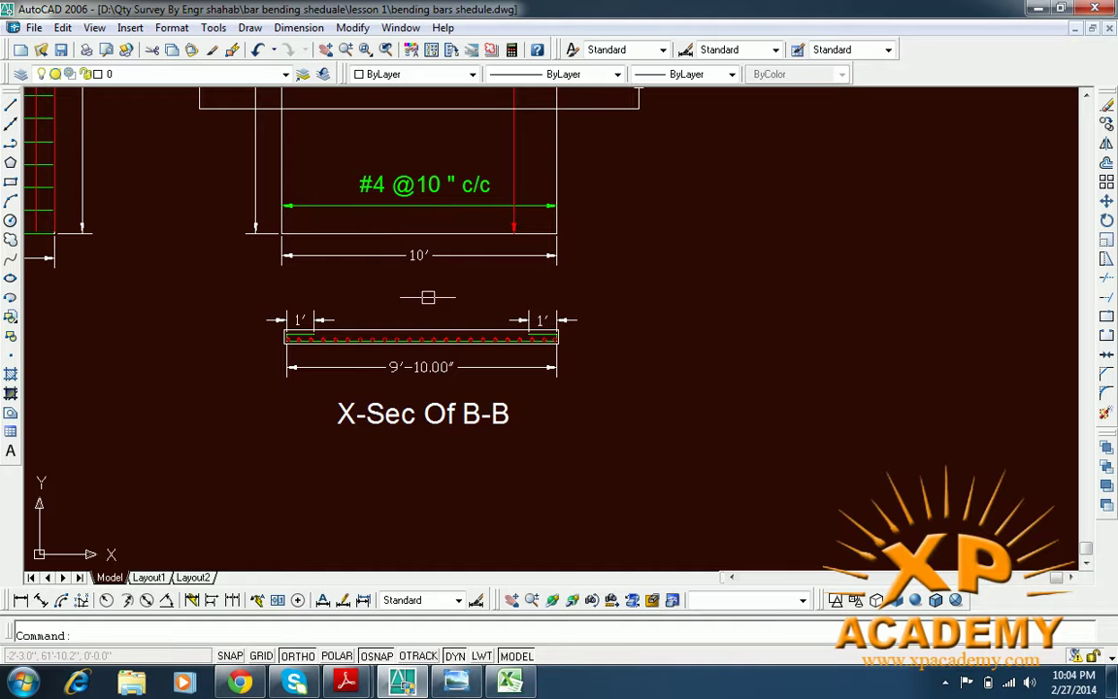
- Inspect the green main bar in cross-section B-B, including its bent ends, straight length and surrounding cover
left_click_drag(408, 365, 468, 393)
scroll(445, 381, "up", 10)
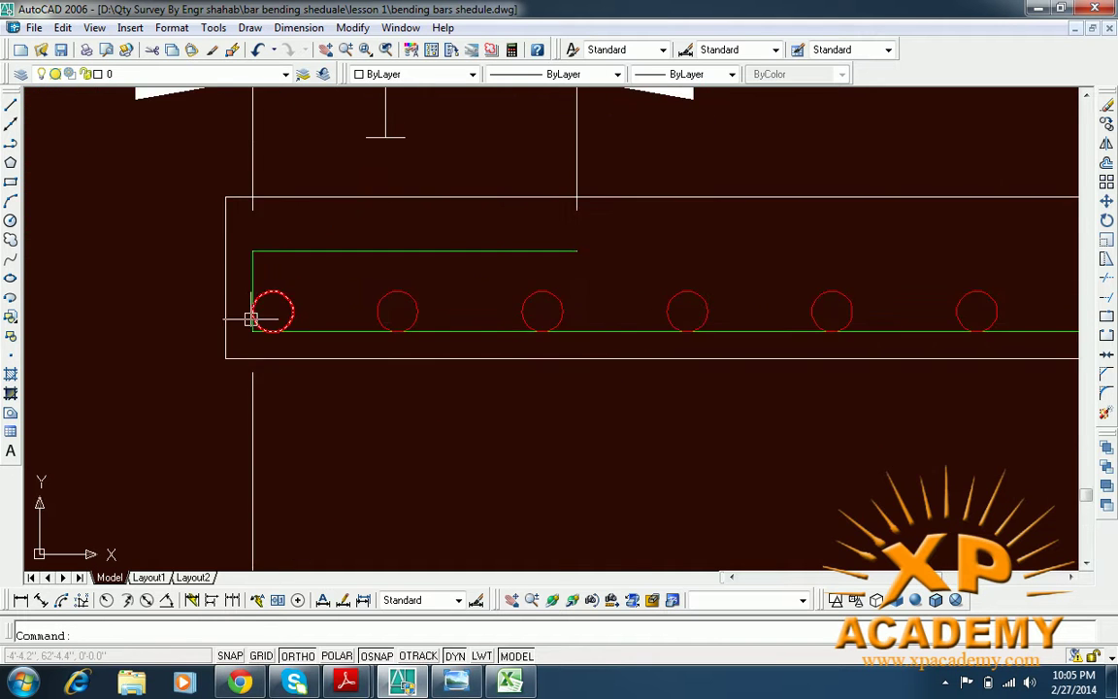
scroll(231, 330, "down", 6)
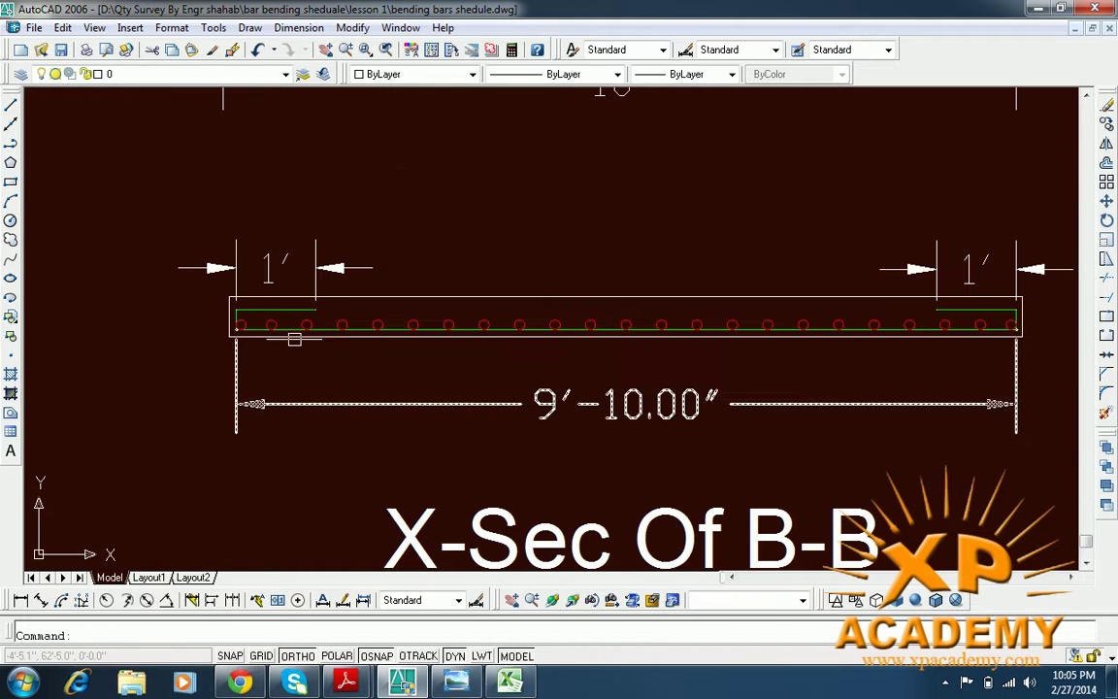
scroll(1040, 332, "up", 3)
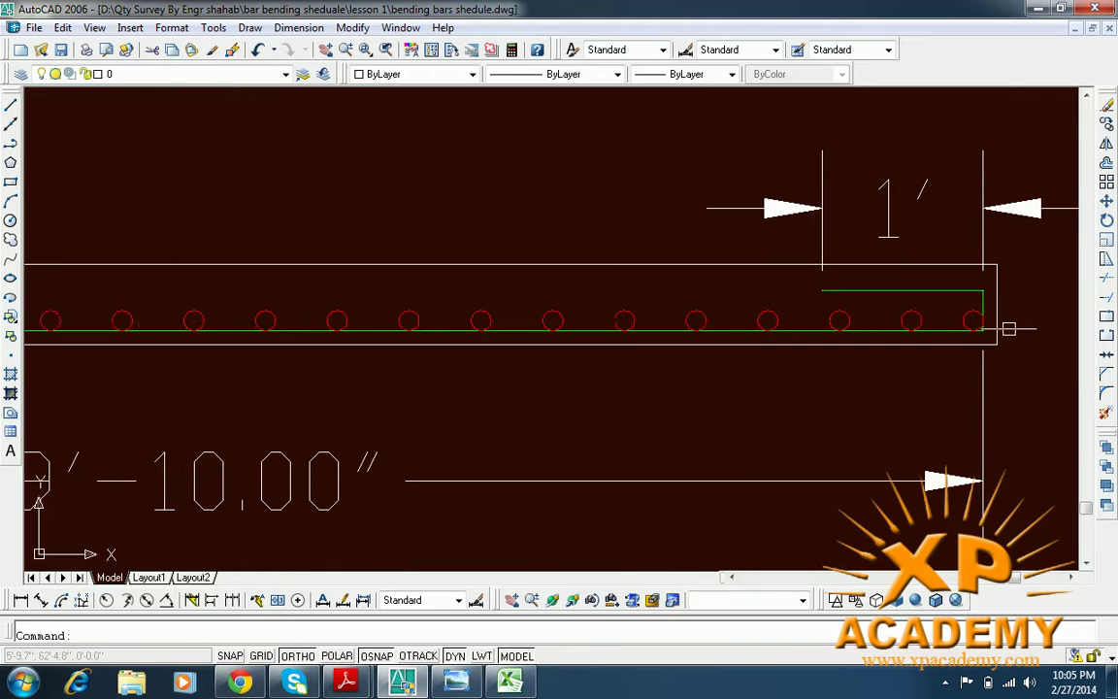
scroll(741, 394, "down", 3)
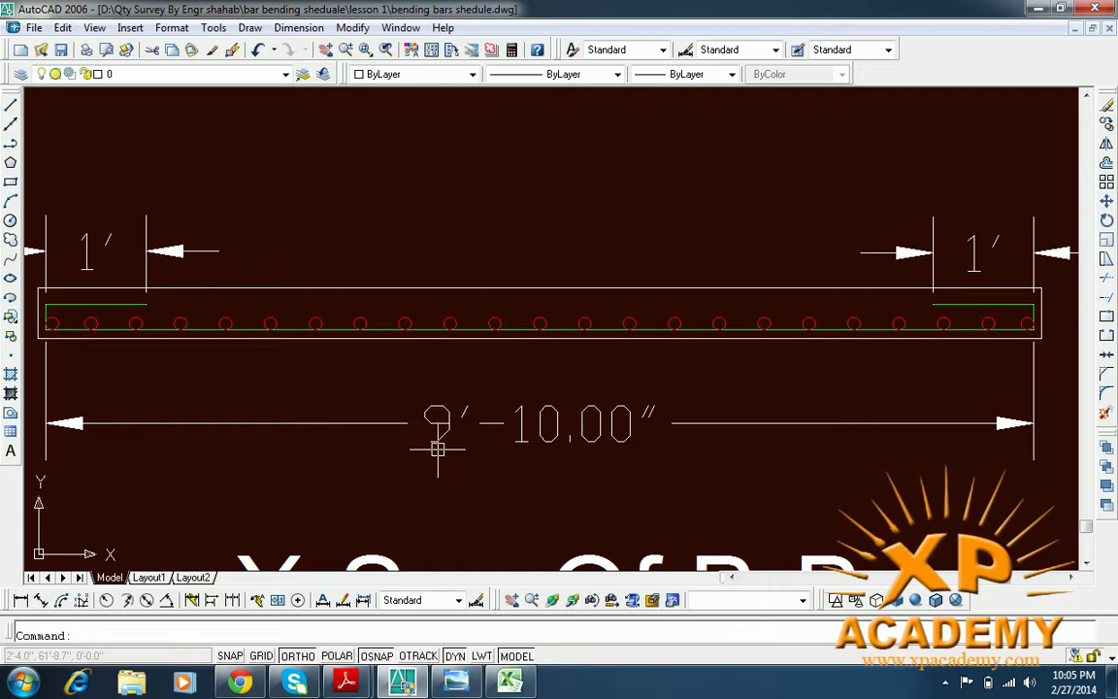
scroll(436, 449, "up", 2)
scroll(578, 362, "down", 2)
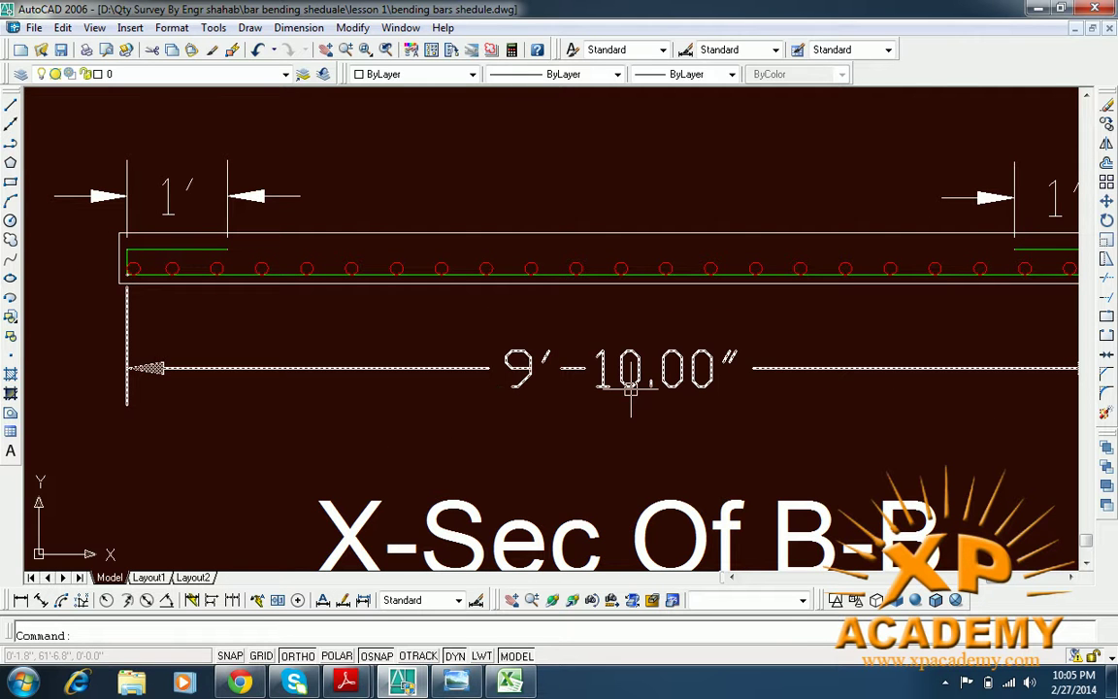
scroll(399, 324, "up", 5)
scroll(309, 330, "down", 3)
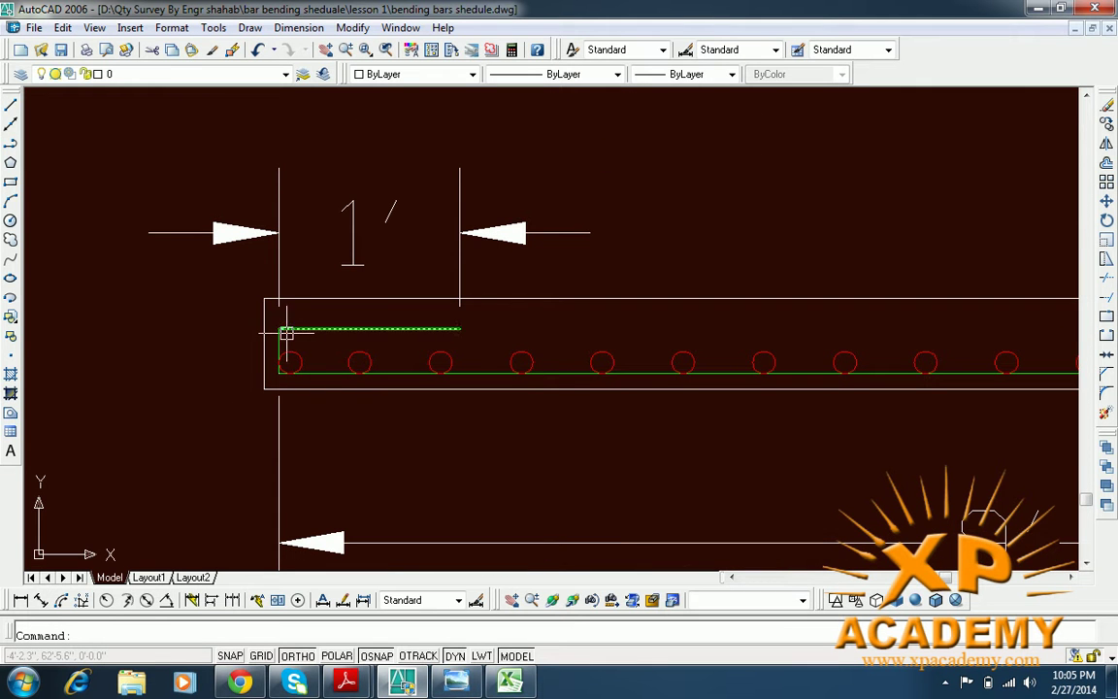
scroll(374, 349, "up", 3)
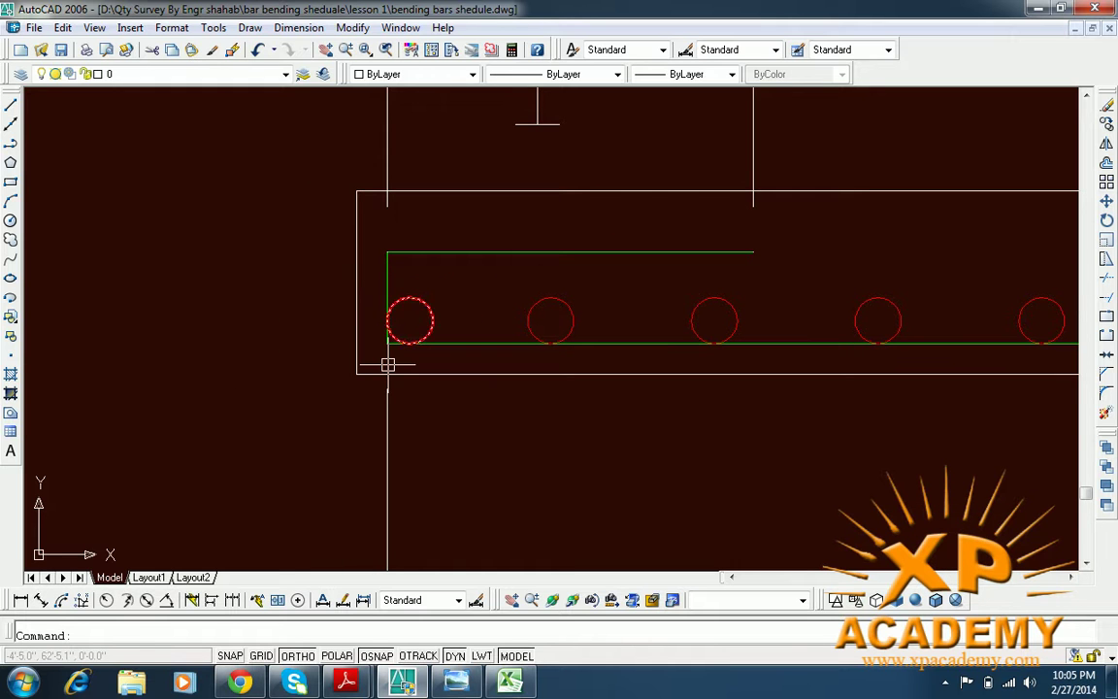
scroll(387, 365, "down", 4)
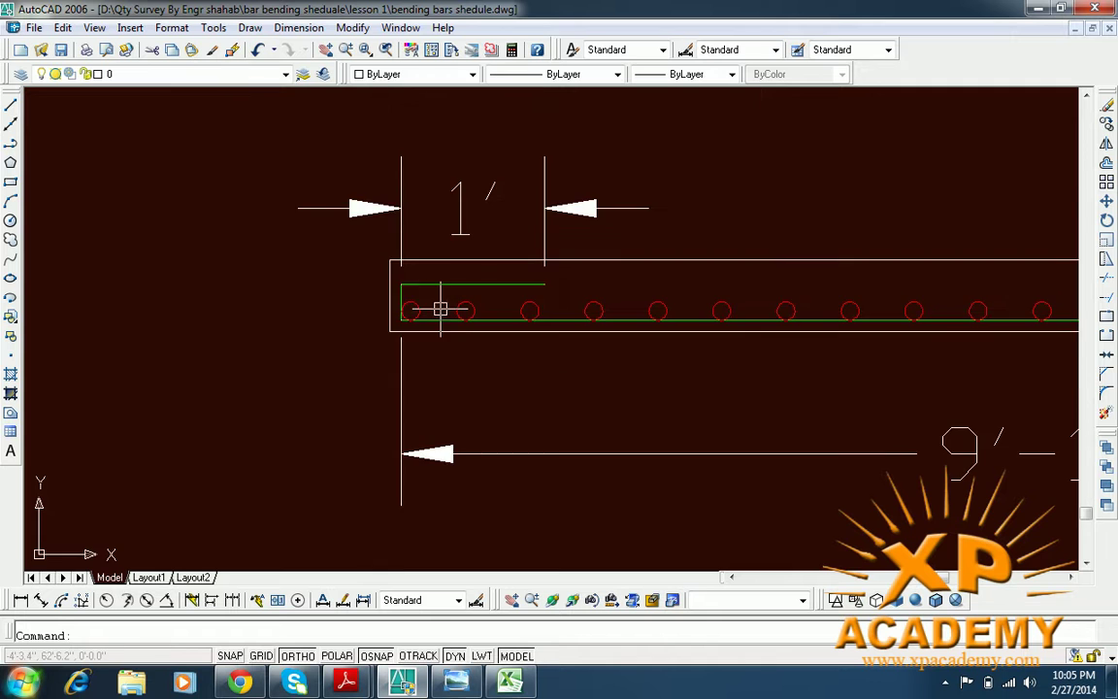
- Add a linear dimension for the vertical leg of the green bar's bend at the left end of section B-B
scroll(427, 325, "up", 6)
scroll(397, 303, "up", 2)
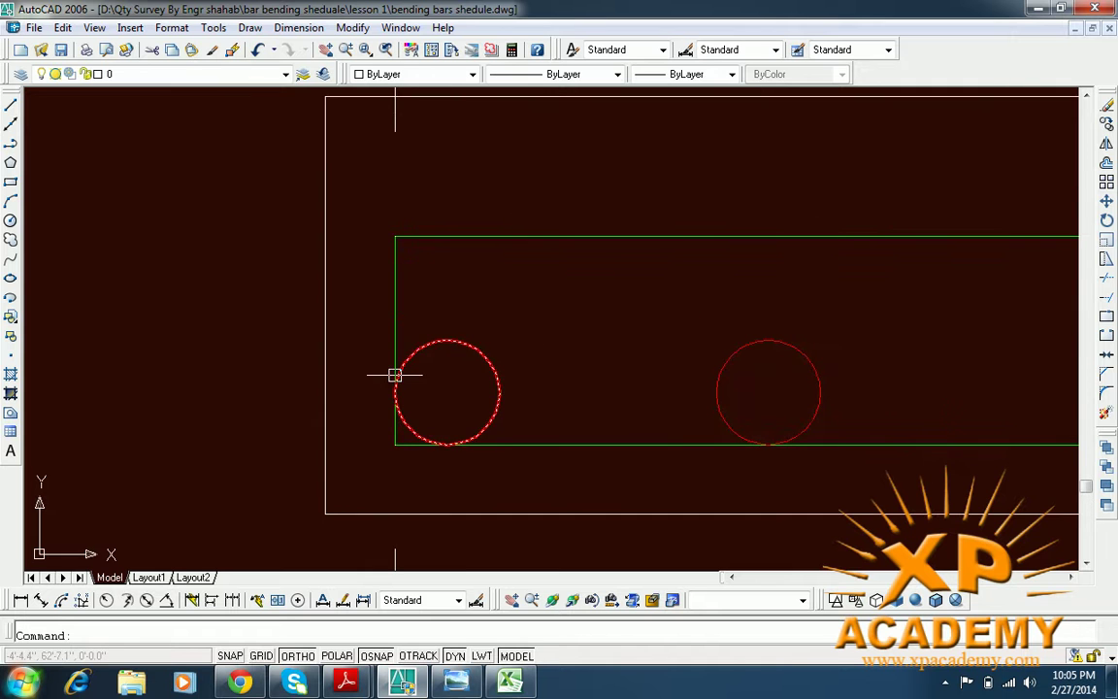
left_click(19, 601)
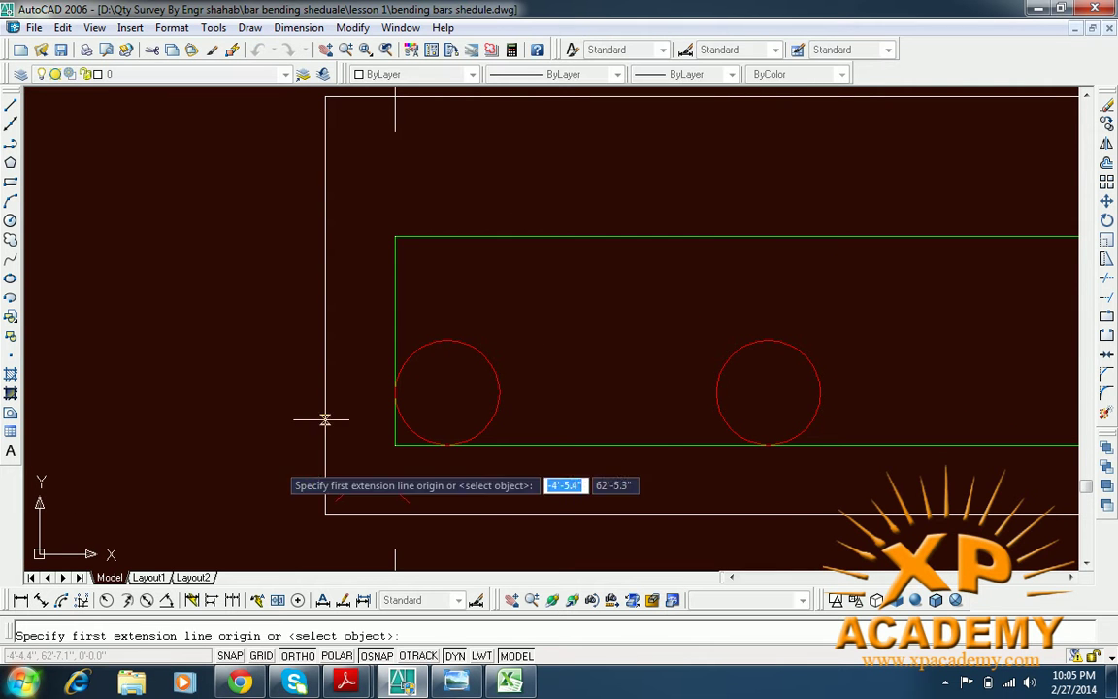
left_click(395, 236)
left_click(395, 444)
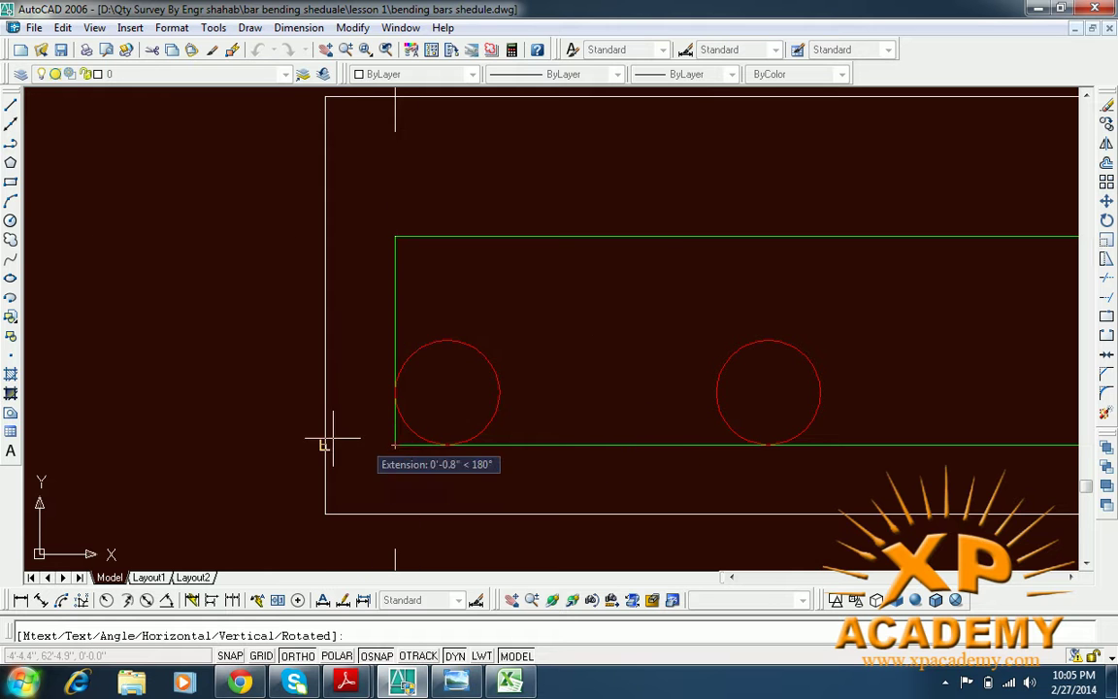
scroll(250, 437, "down", 5)
left_click(231, 472)
scroll(482, 344, "up", 4)
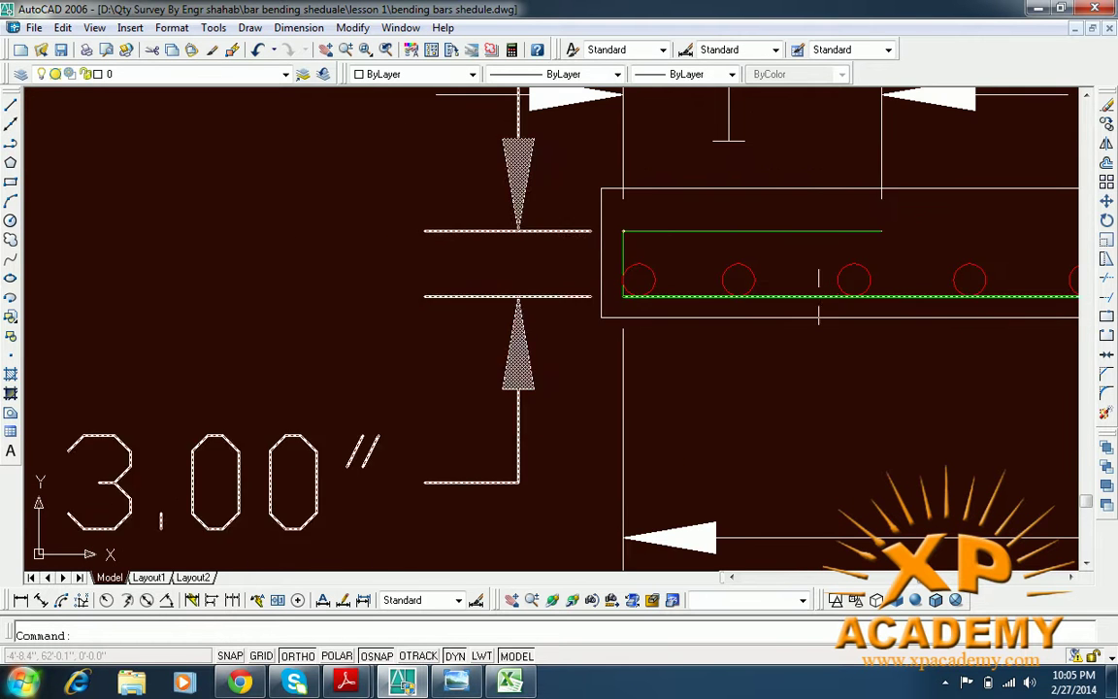
- Review the dimensioned green bar along section B-B, from its left bend to its right bend
left_click_drag(818, 293, 667, 332)
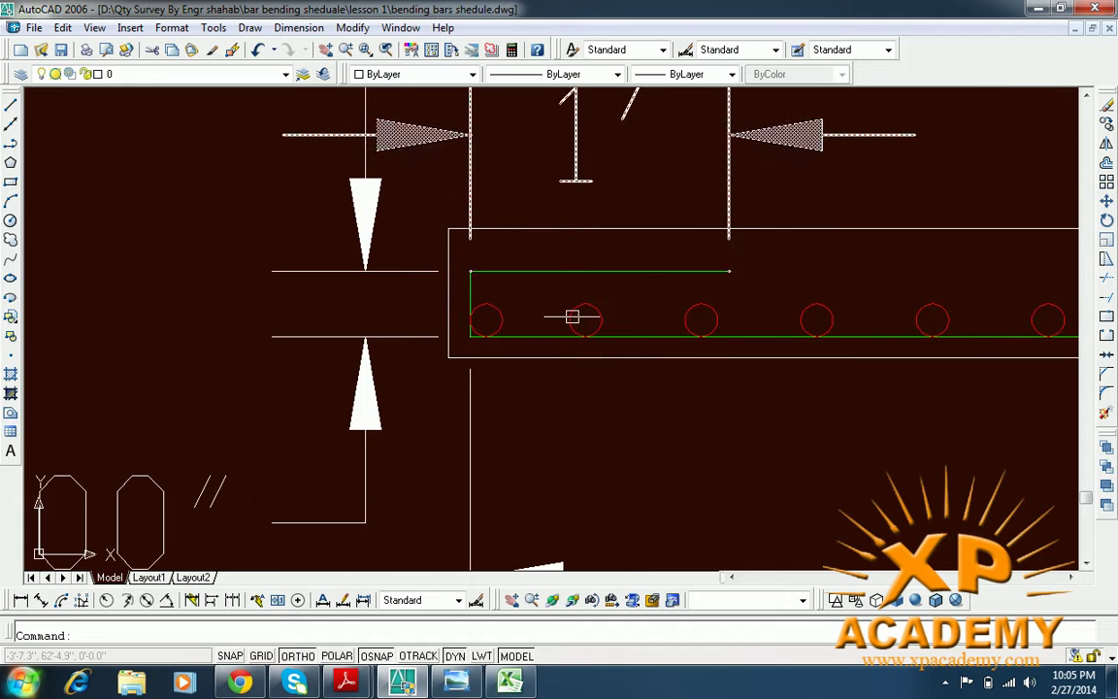
scroll(559, 332, "down", 5)
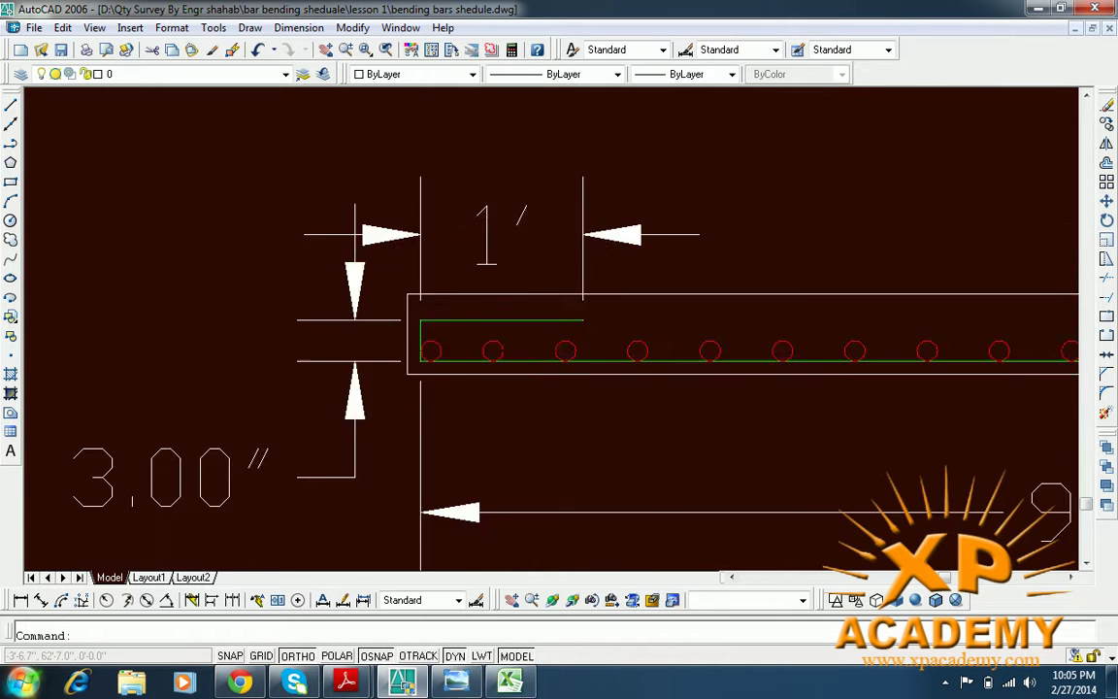
scroll(813, 369, "down", 1)
scroll(691, 404, "up", 1)
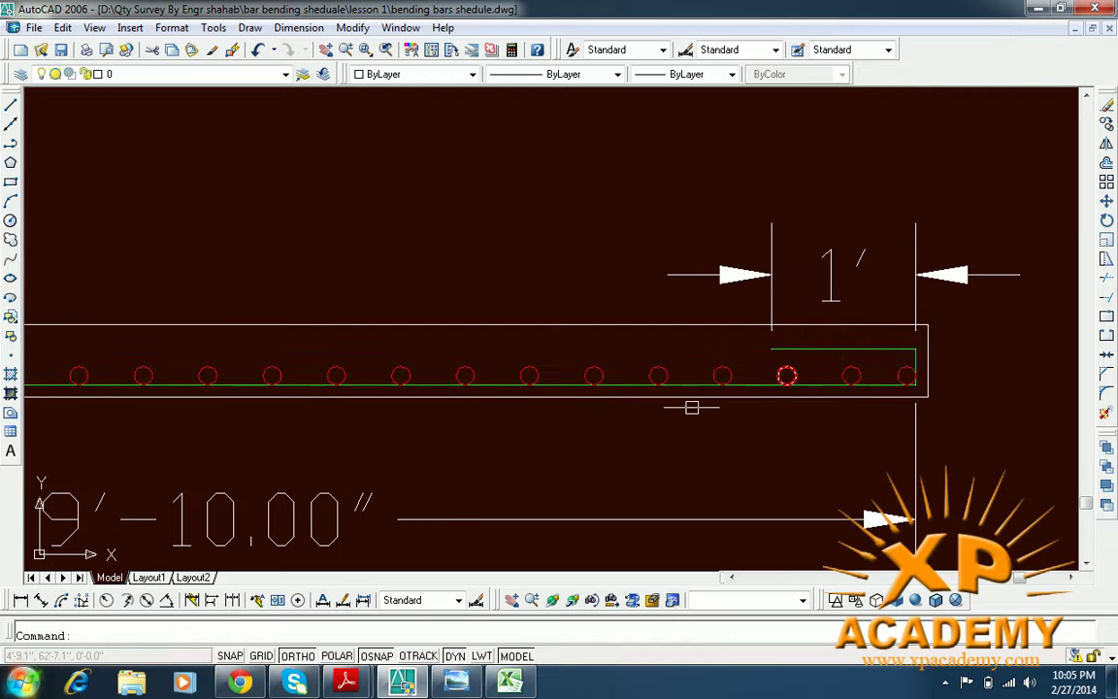
scroll(748, 381, "down", 1)
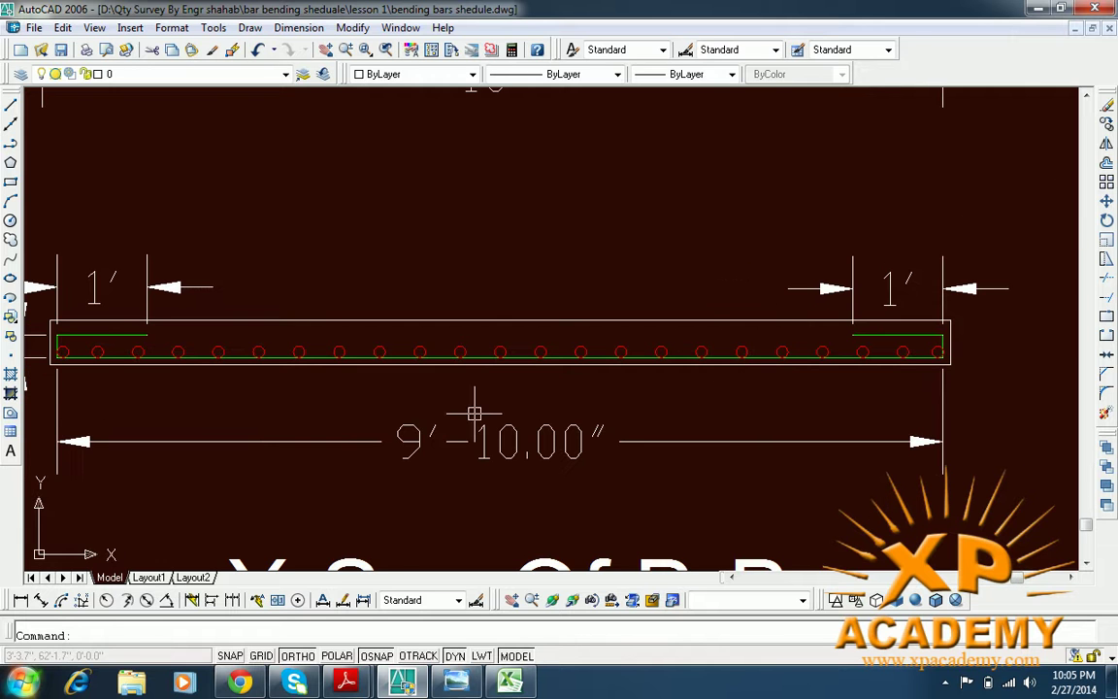
left_click_drag(427, 374, 548, 373)
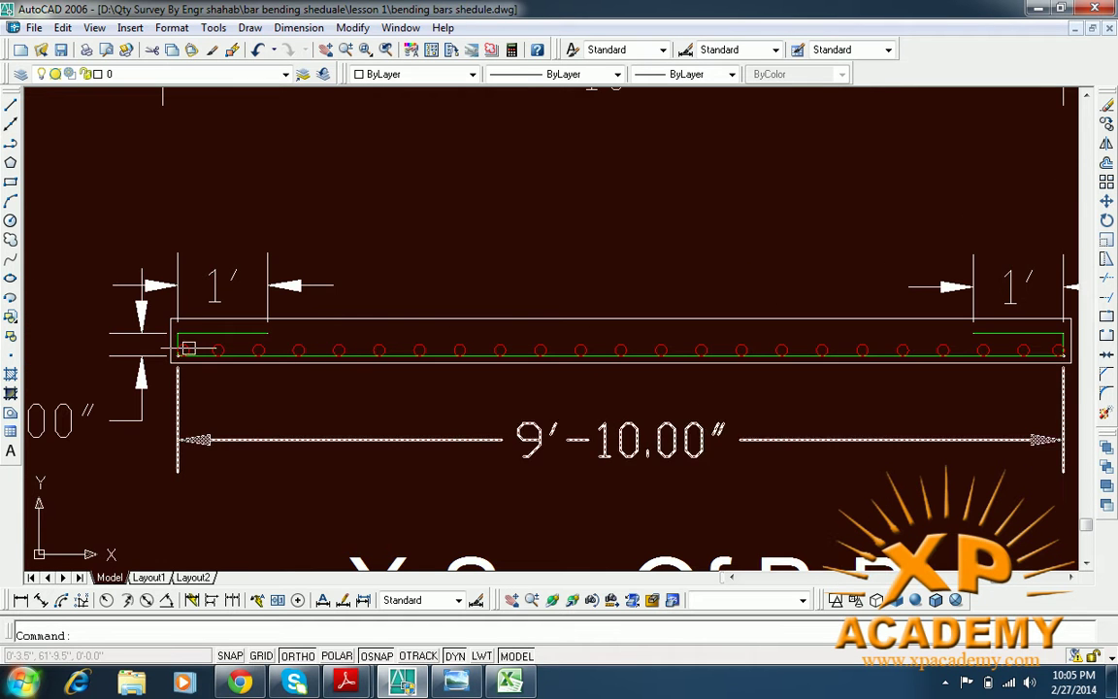
- Examine the green bar's bent end in section B-B and relate it to the full slab reinforcement plan
scroll(182, 343, "up", 2)
left_click_drag(182, 342, 228, 366)
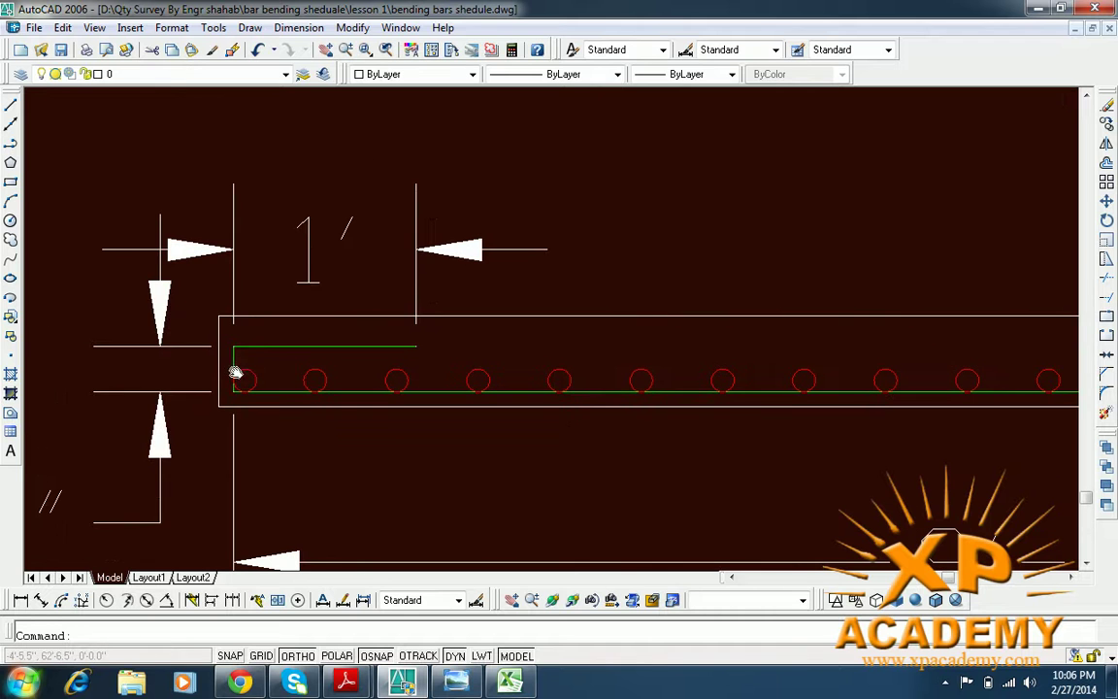
left_click(275, 318)
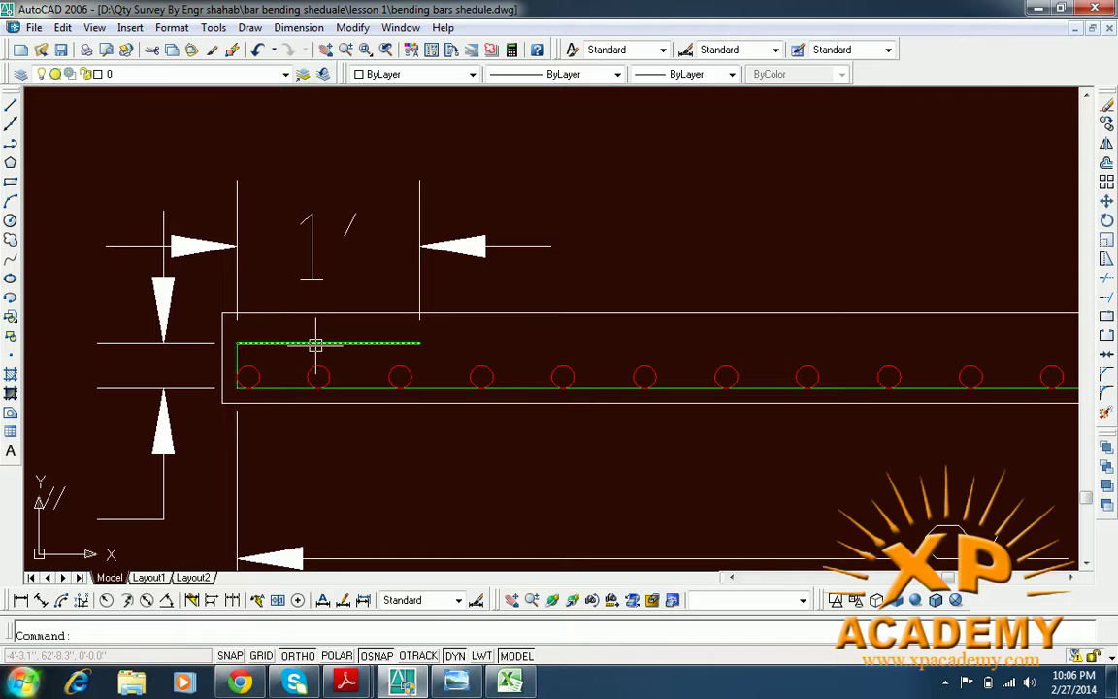
scroll(398, 381, "down", 6)
mouse_move(688, 385)
left_mouse_down()
mouse_move(586, 327)
mouse_move(574, 281)
mouse_move(657, 327)
left_mouse_up()
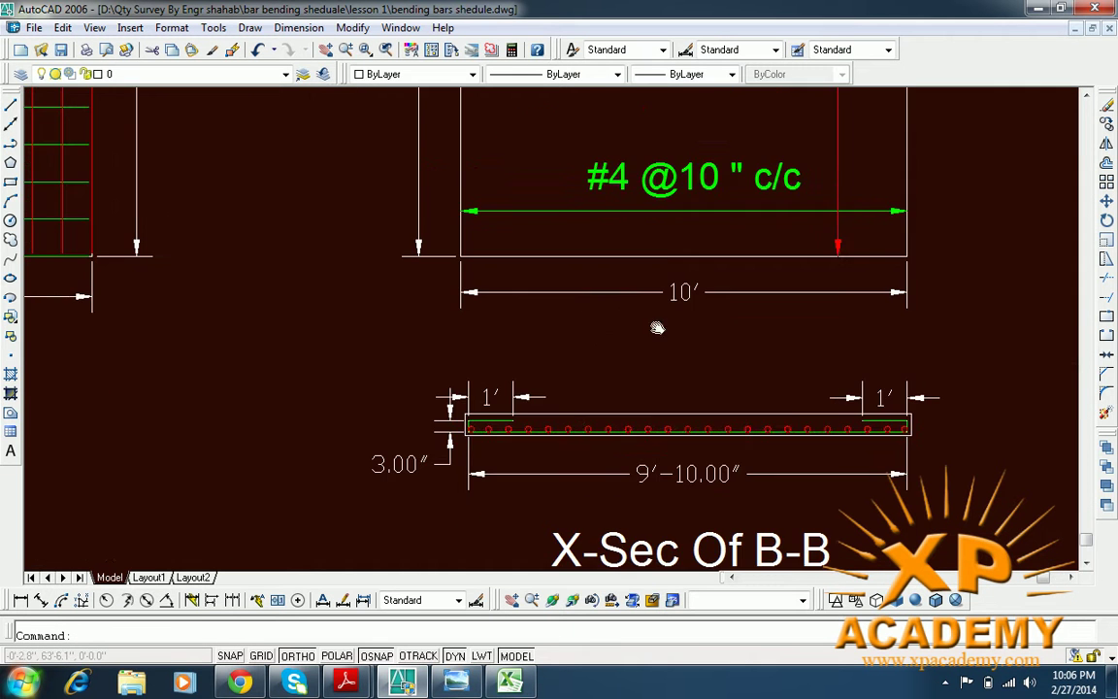
scroll(587, 354, "down", 4)
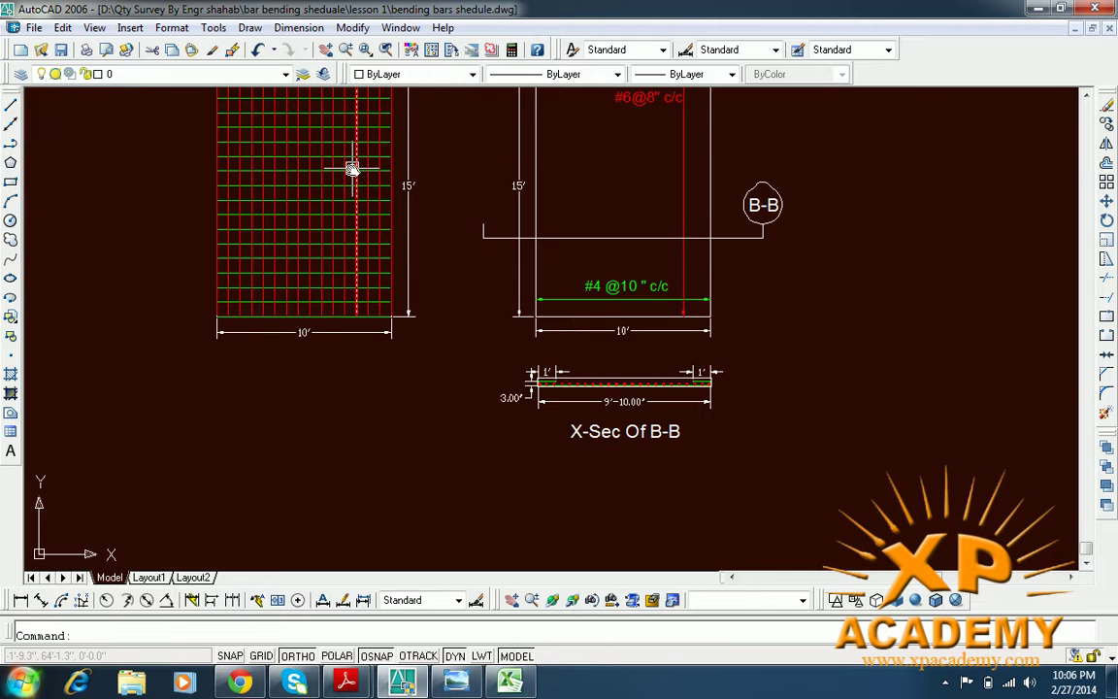
left_click_drag(352, 169, 403, 284)
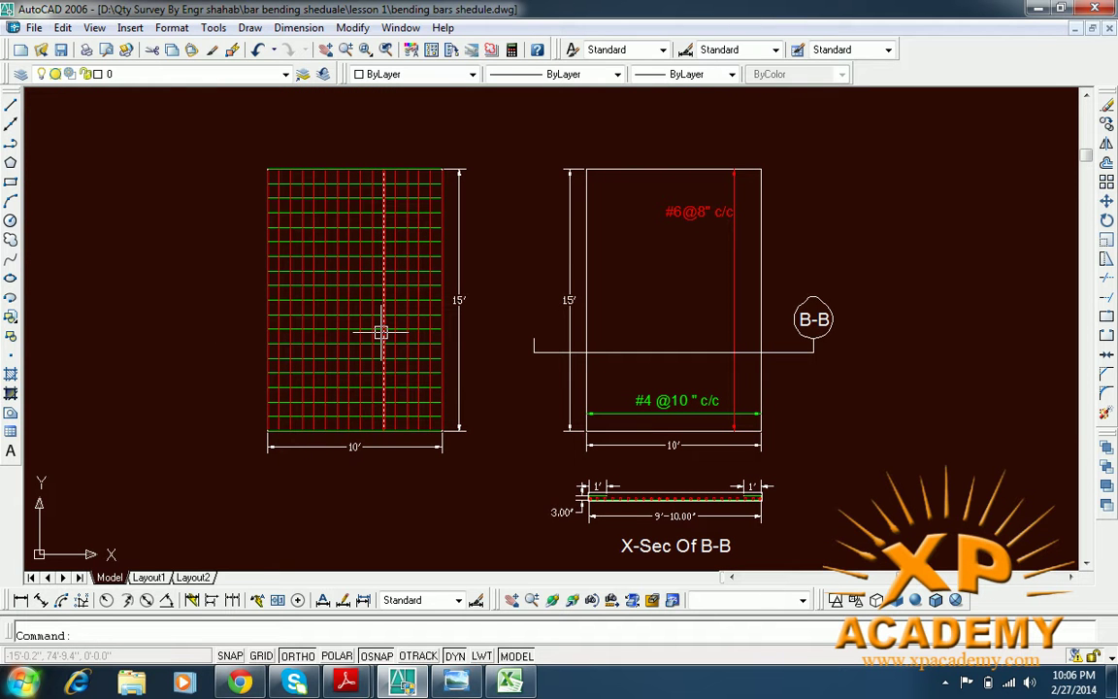
- Switch to the bar bending schedule in Excel and review its column headings from SNO to weight per foot
key("alt+Tab")
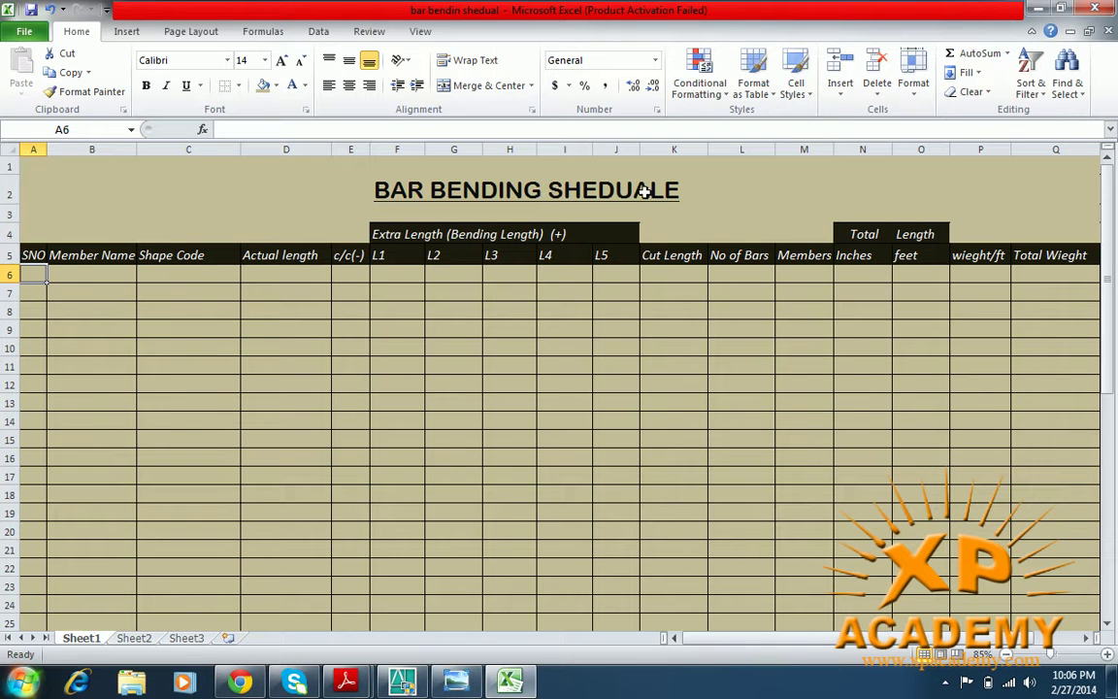
left_click(43, 256)
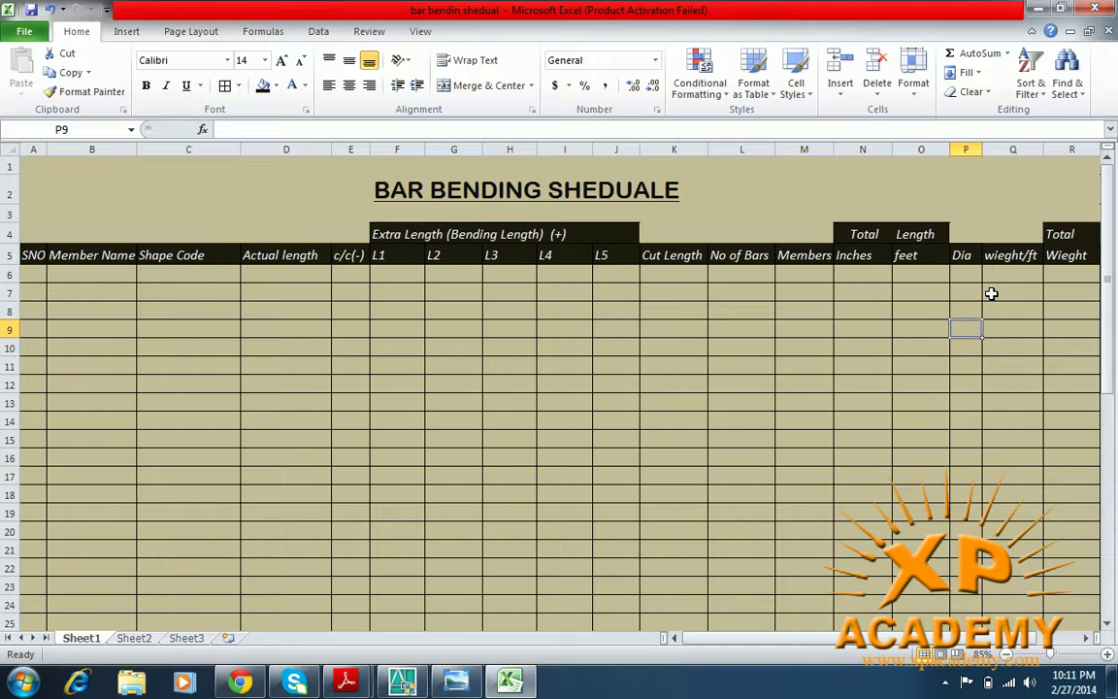
left_click(964, 257)
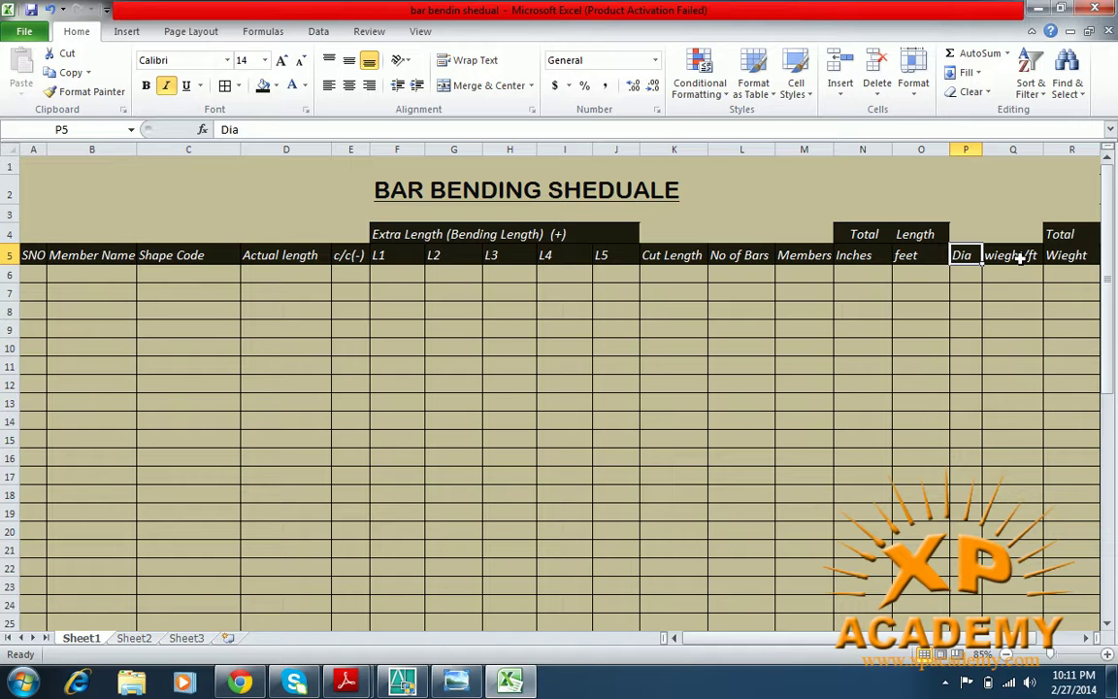
left_click(990, 275)
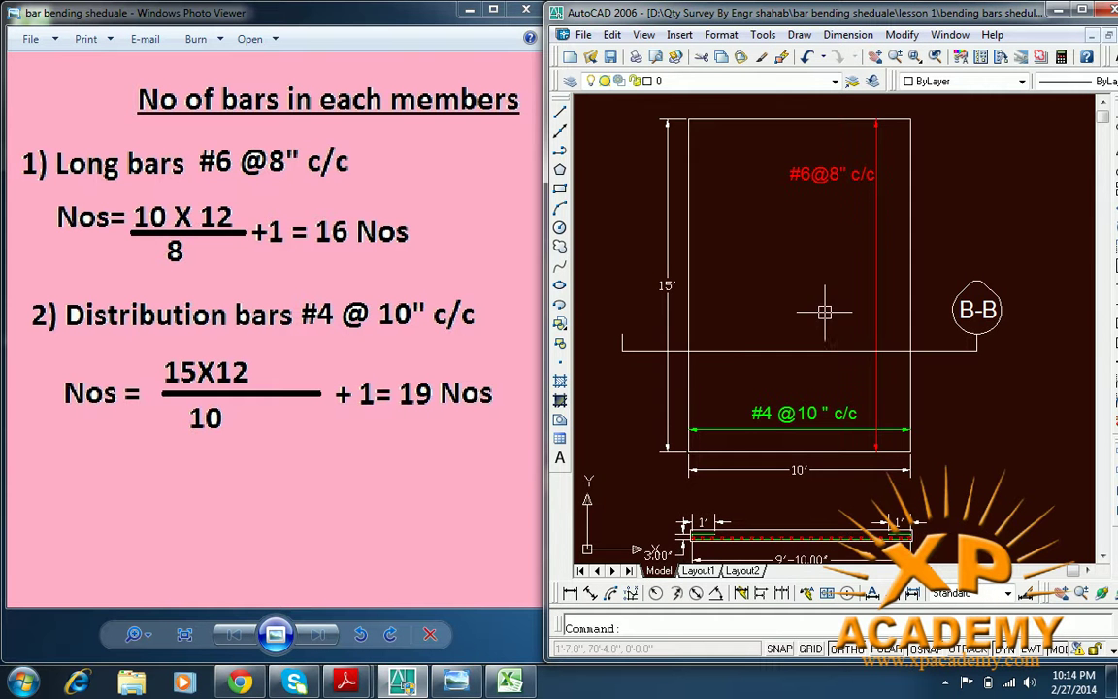
- Compare the bar-count calculations for the long and distribution bars with the spacing labels on the slab plan
left_click_drag(865, 173, 865, 207)
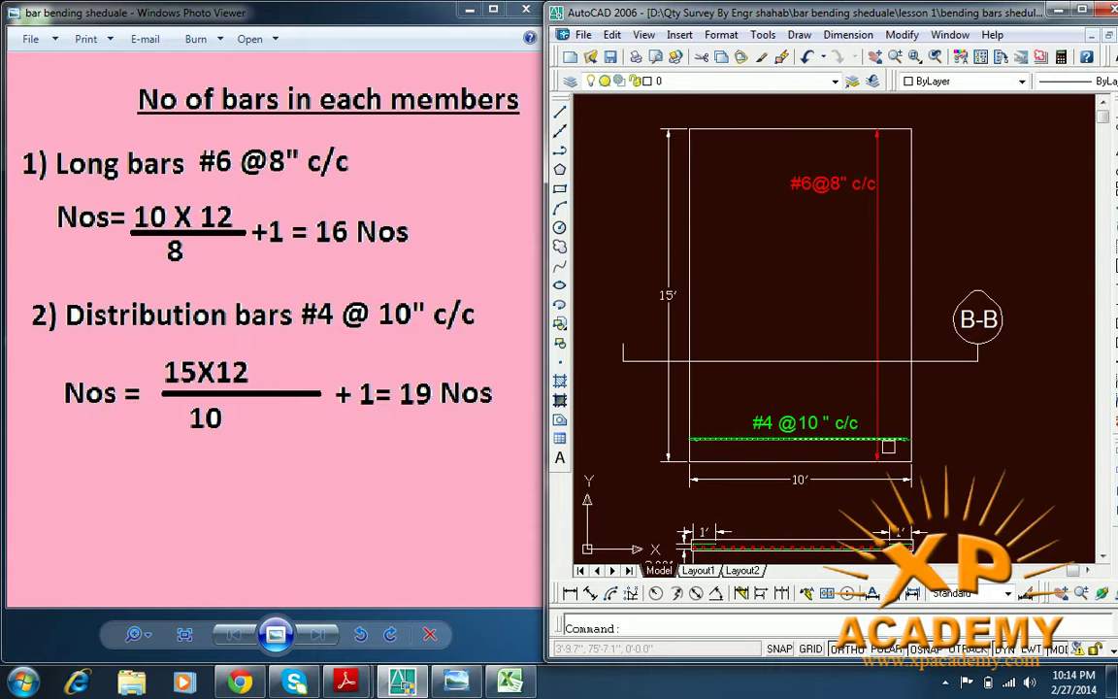
left_click_drag(823, 301, 843, 281)
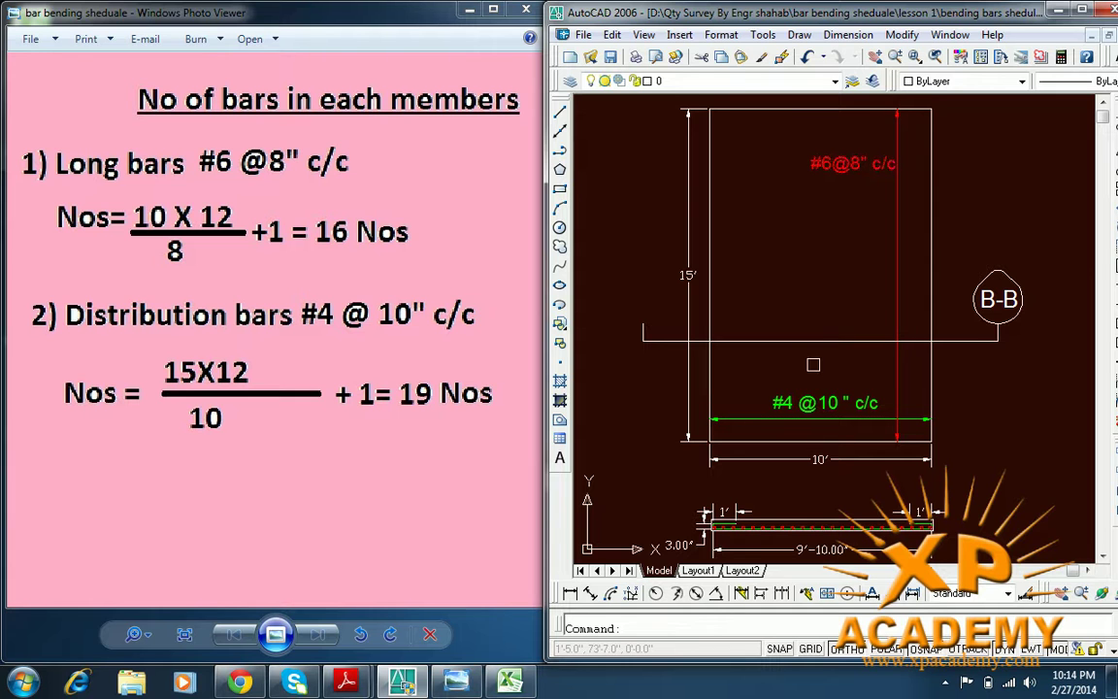
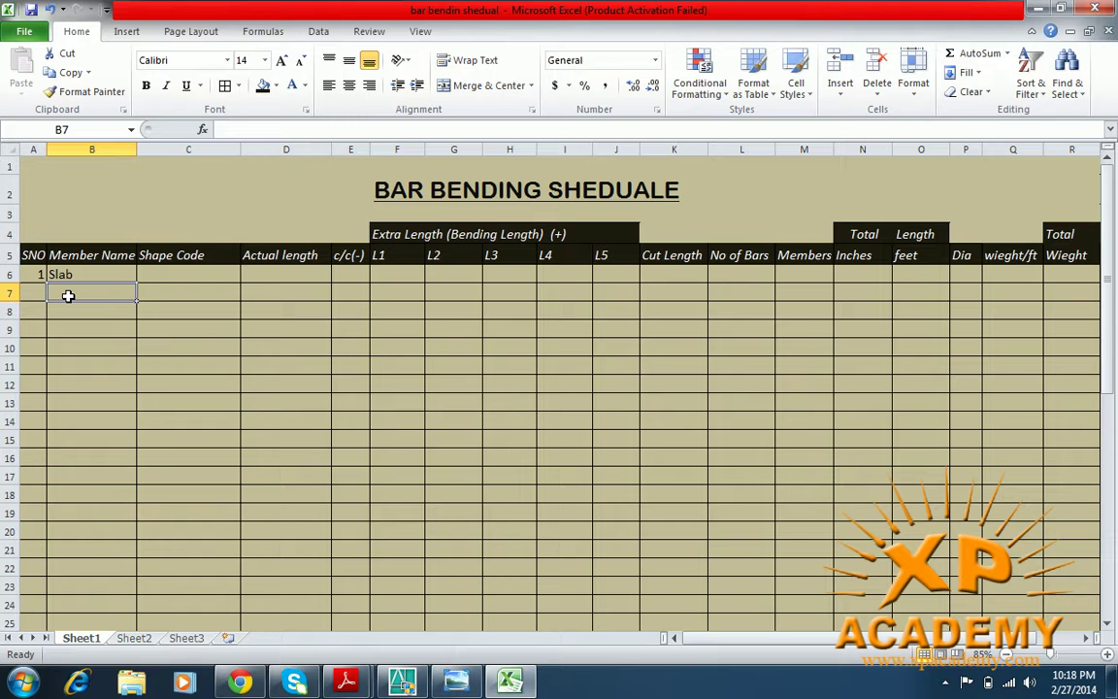
- Enter "main bars" as the member name in the row below Slab in the bar bending schedule
type("main")
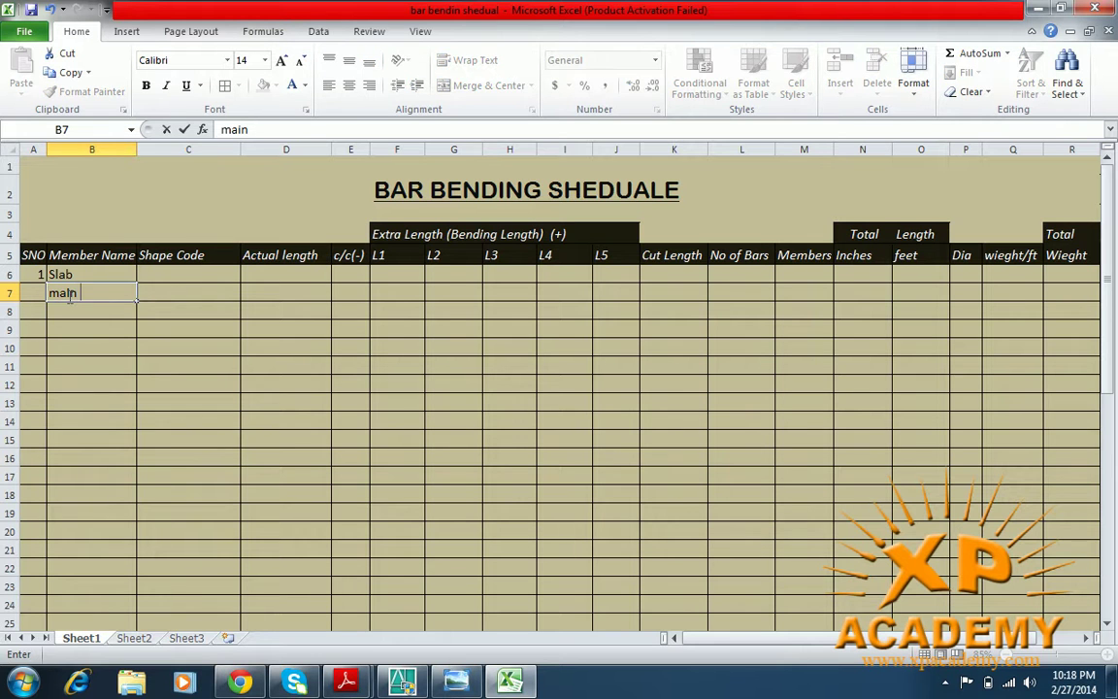
type(" bars")
left_click(168, 292)
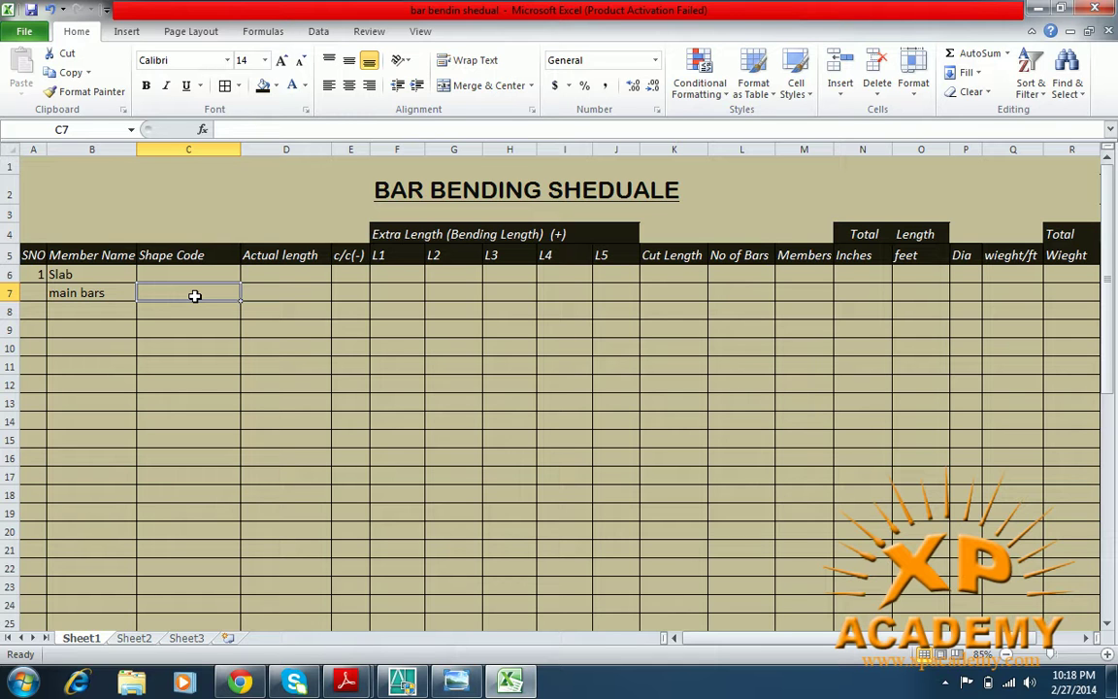
- Switch to the BS 8666 shapes PDF and look through Table 3 for a standard shape matching the main bar
key("alt+Tab")
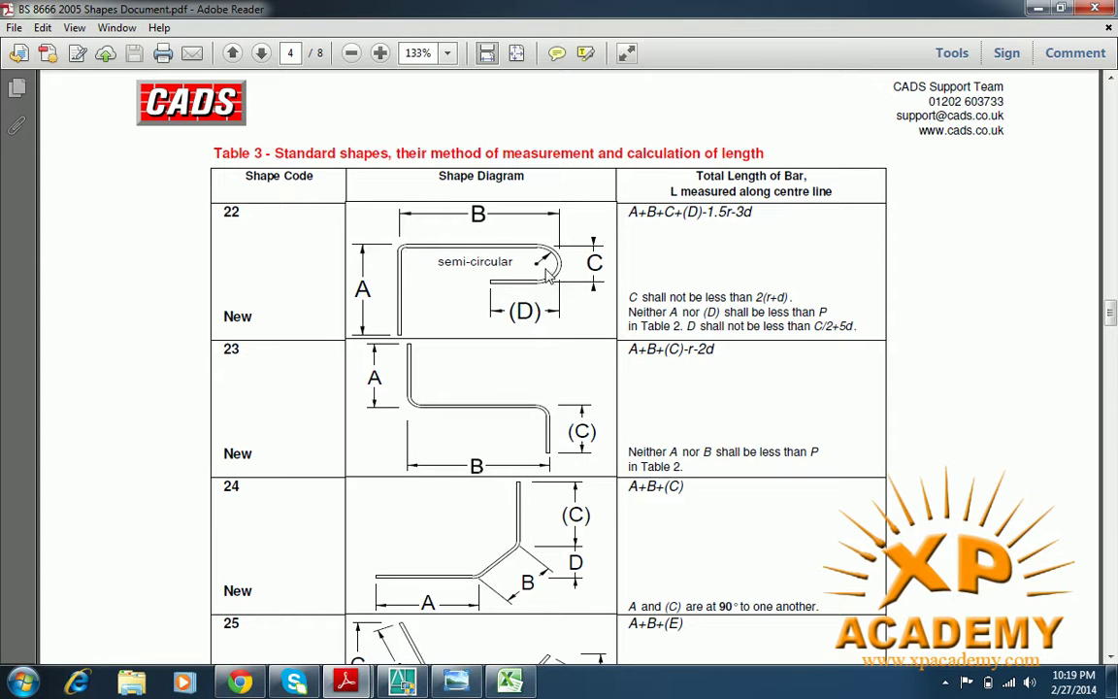
scroll(501, 289, "down", 9)
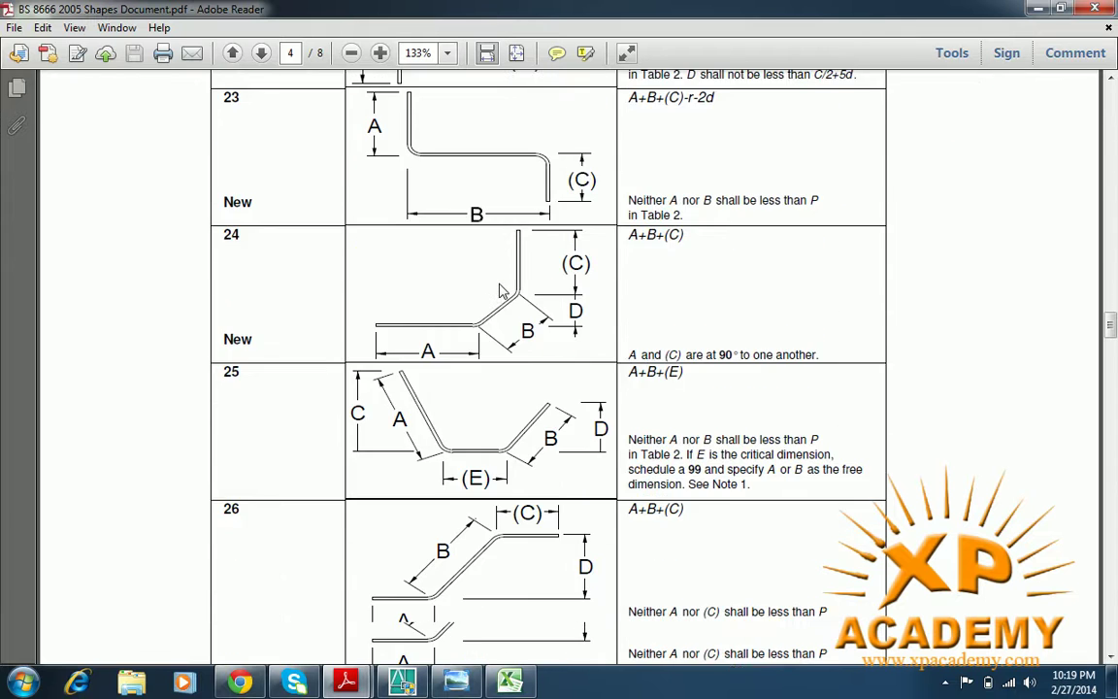
scroll(502, 289, "down", 10)
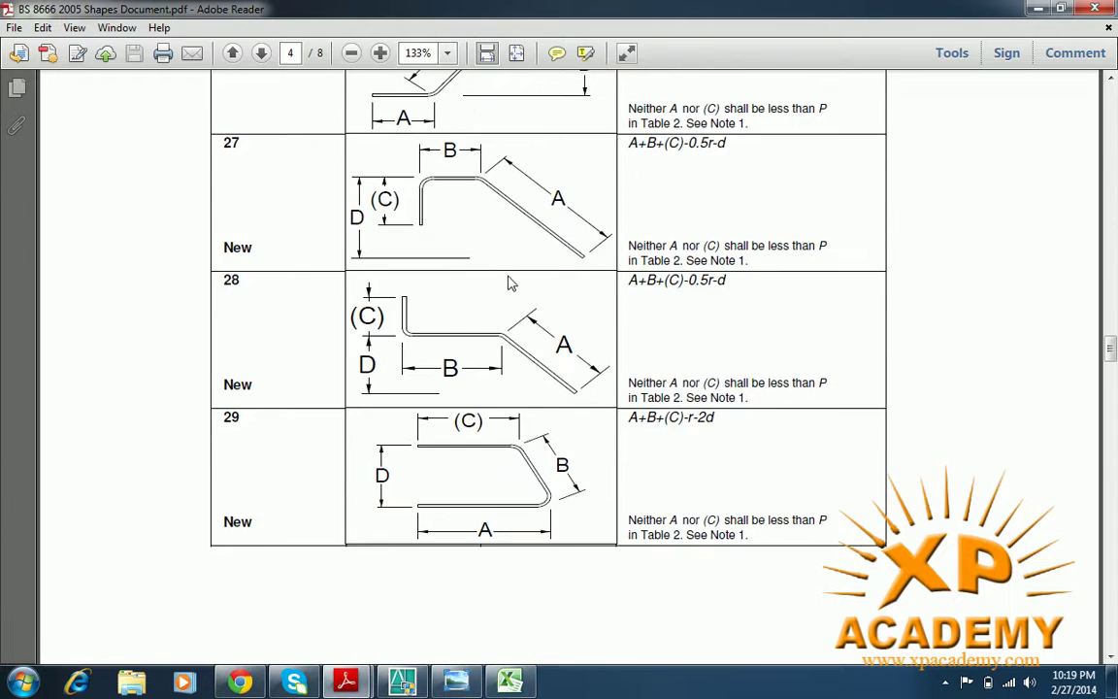
scroll(514, 289, "up", 10)
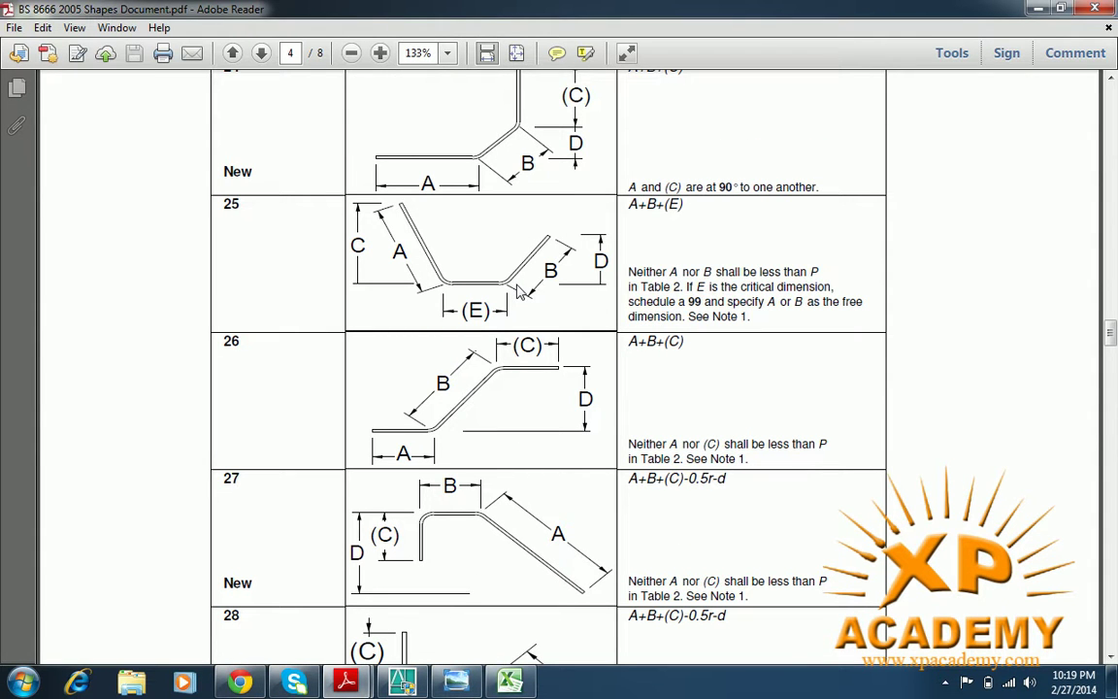
scroll(520, 291, "up", 9)
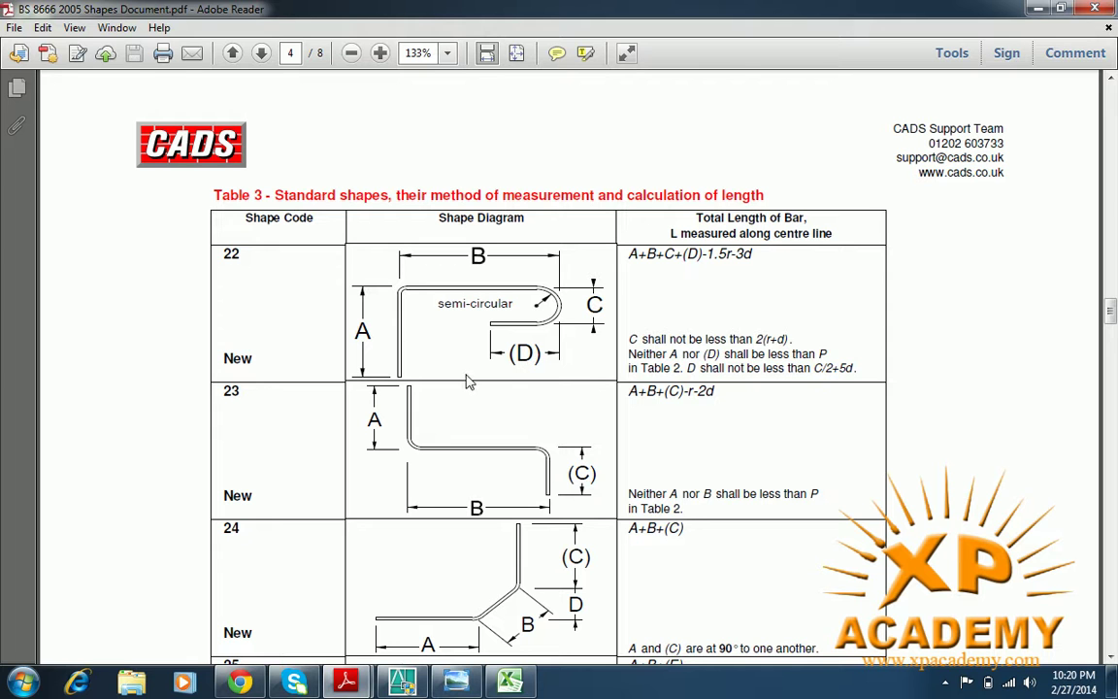
scroll(273, 311, "down", 2)
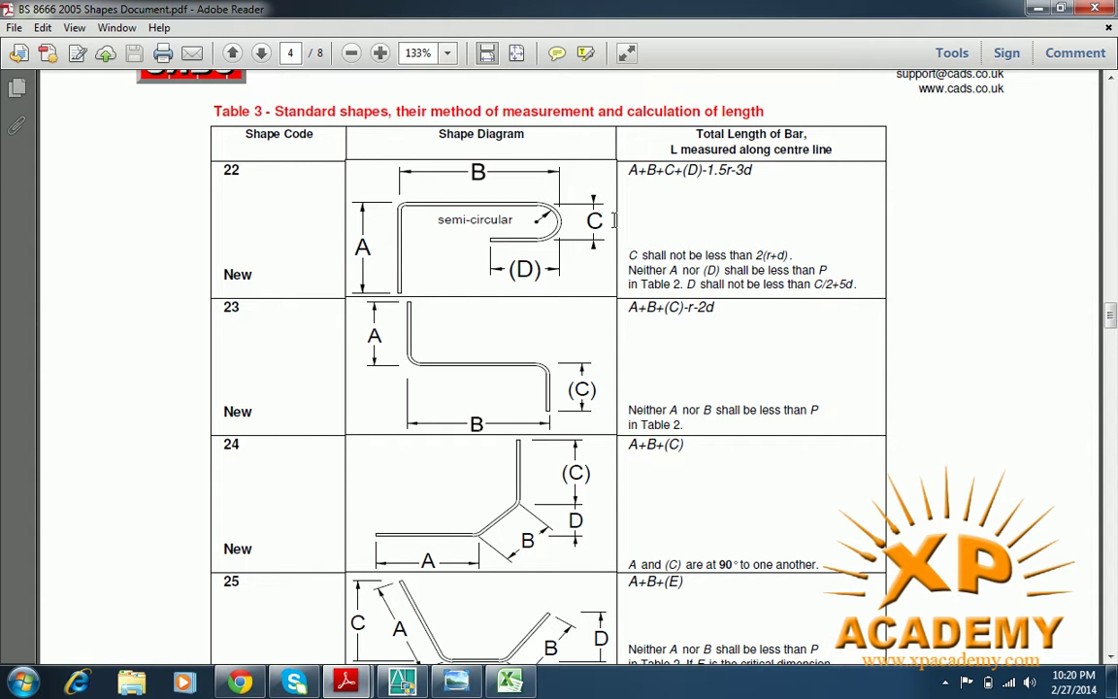
- Switch to the AutoCAD drawing and examine the green bar's shape in section B-B, including both bent ends and the straight length
key("alt+Tab")
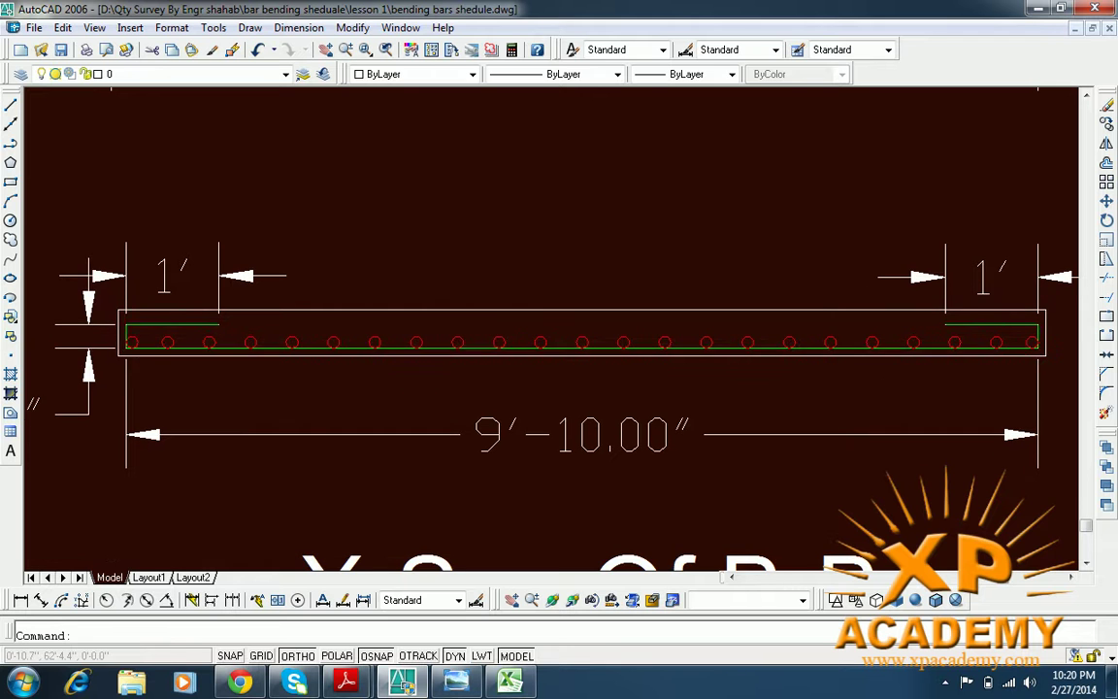
left_click(391, 356)
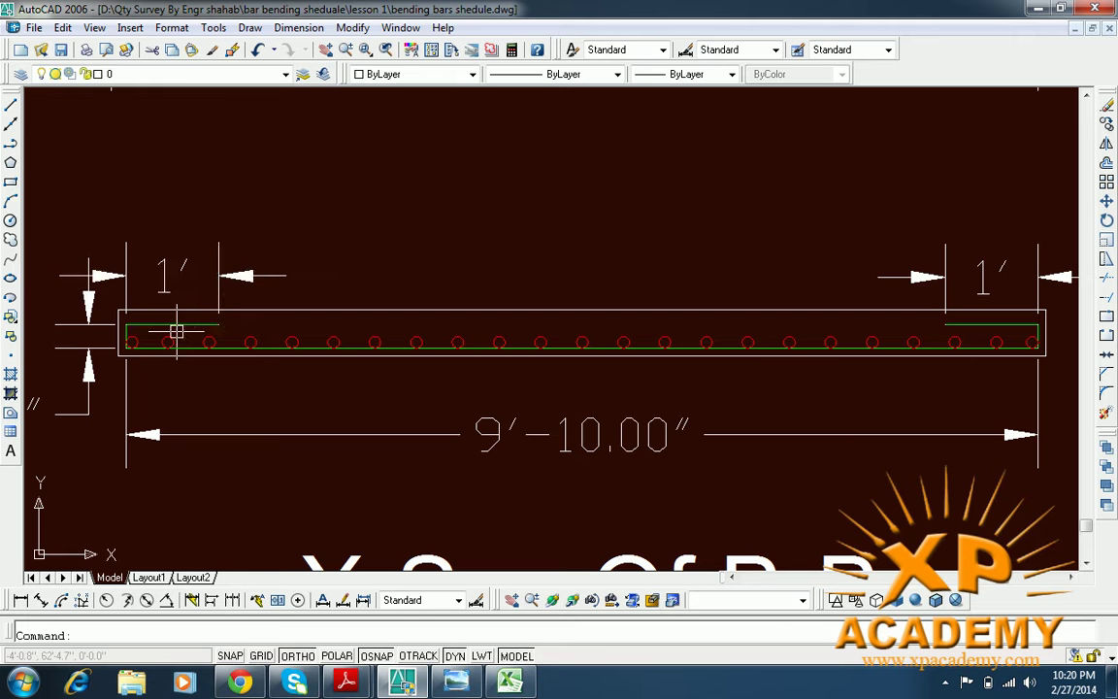
mouse_move(125, 325)
left_mouse_down()
mouse_move(170, 361)
mouse_move(227, 367)
mouse_move(290, 333)
left_mouse_up()
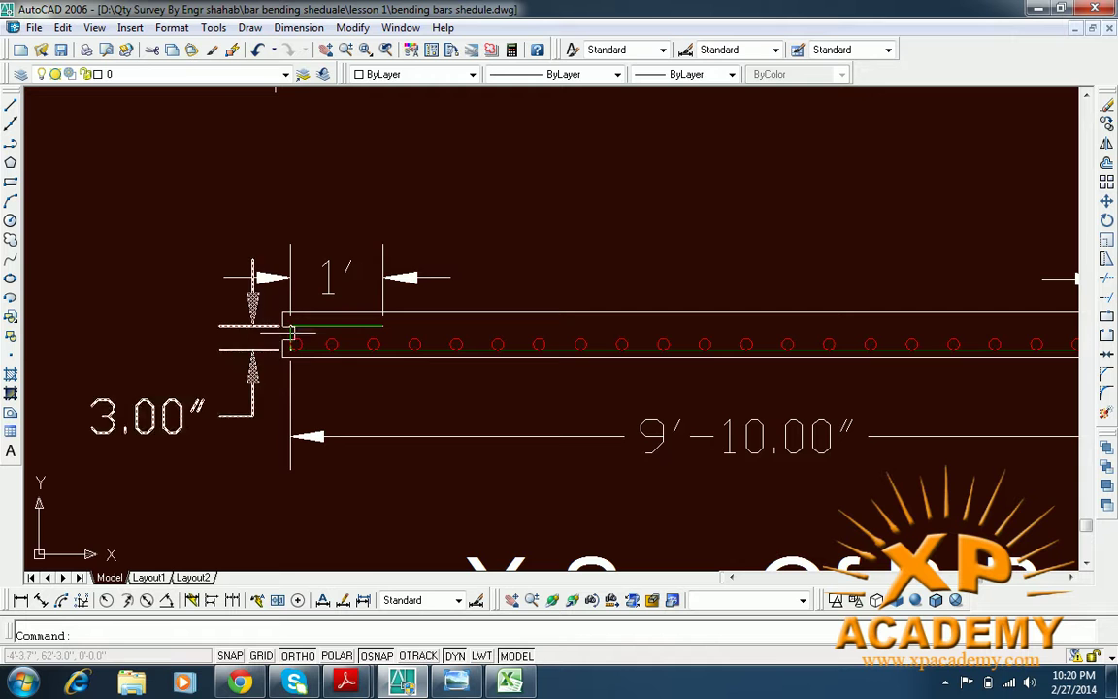
scroll(291, 340, "down", 3)
scroll(339, 352, "up", 1)
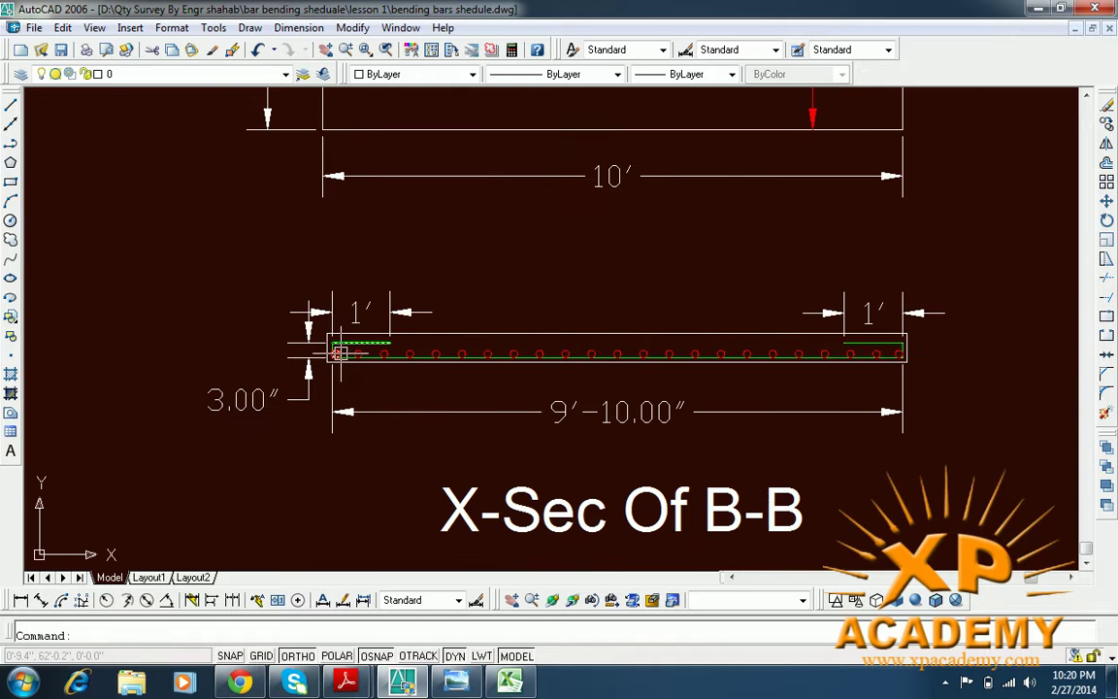
scroll(904, 359, "up", 3)
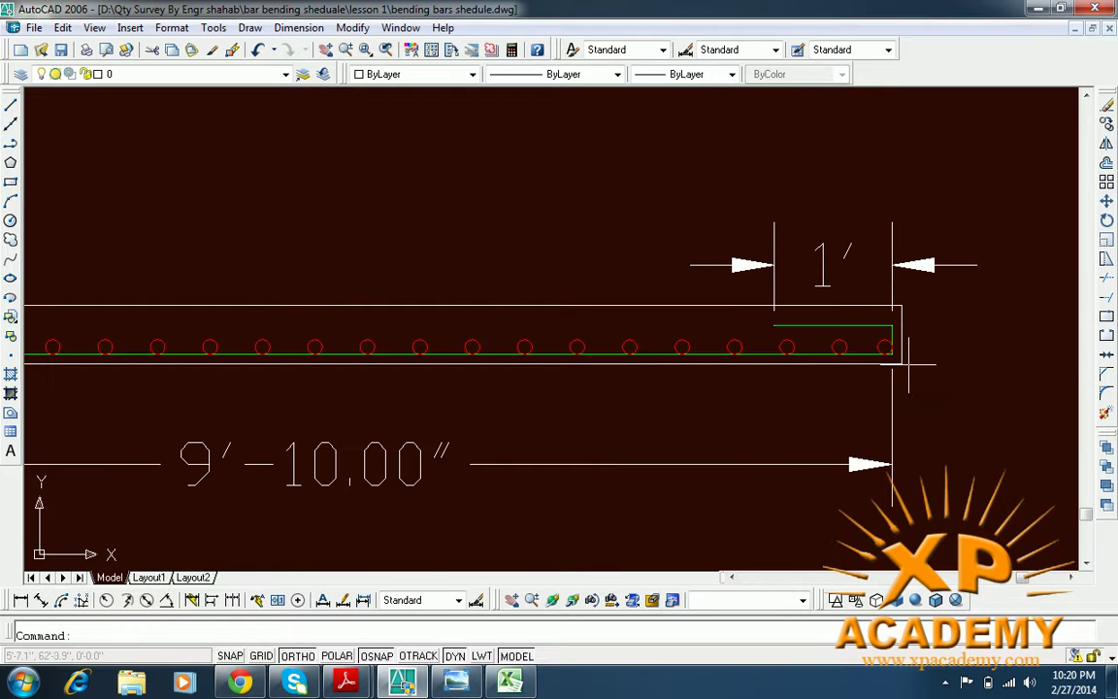
scroll(621, 379, "down", 3)
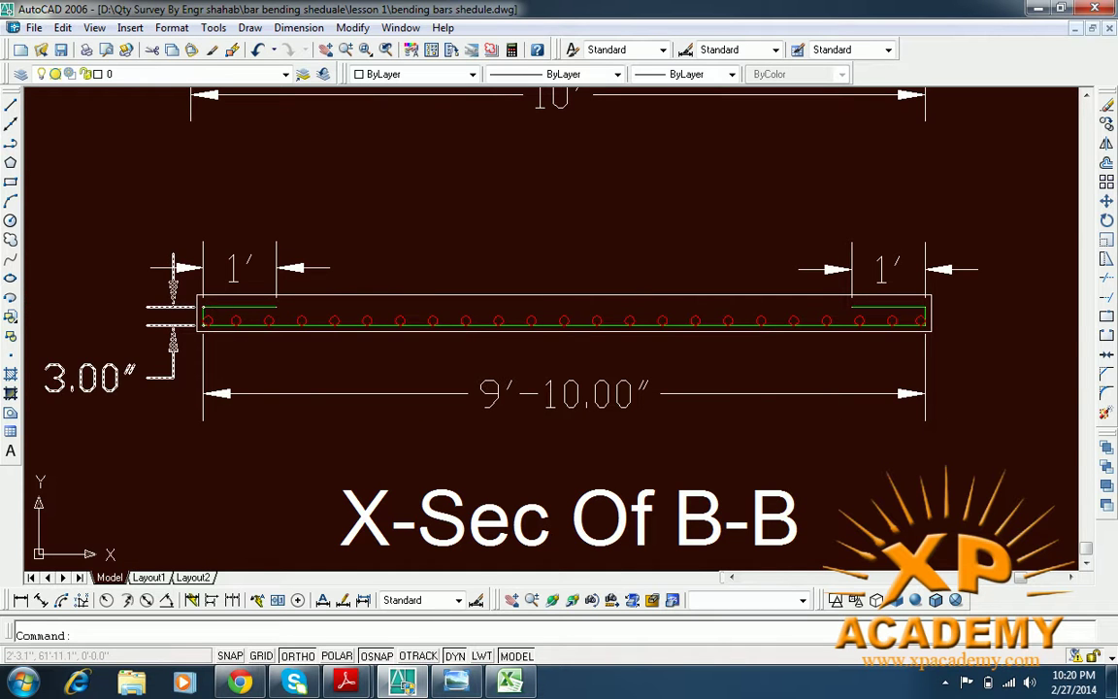
left_click(210, 320)
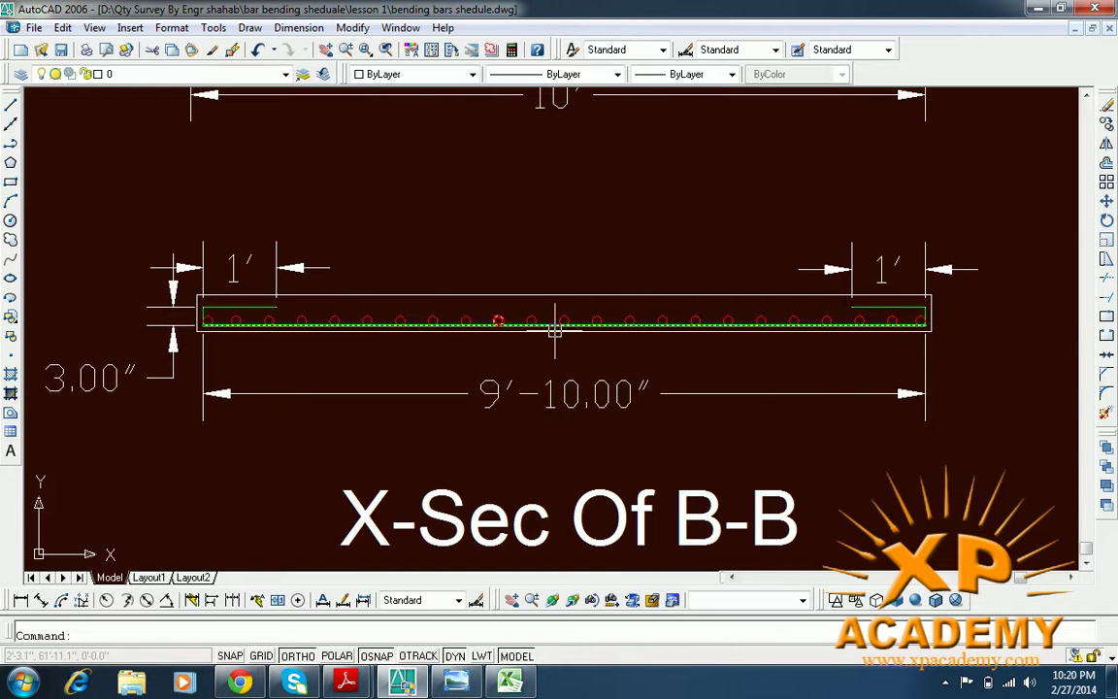
key("Escape")
left_click(858, 331)
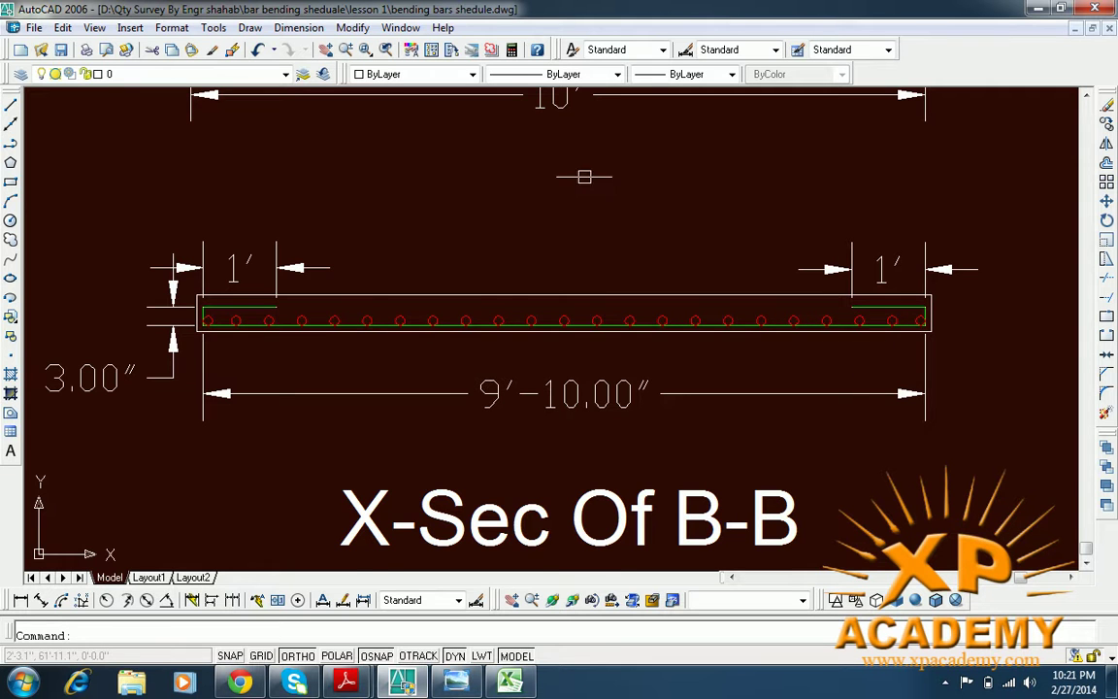
left_click_drag(581, 178, 599, 357)
scroll(596, 296, "down", 4)
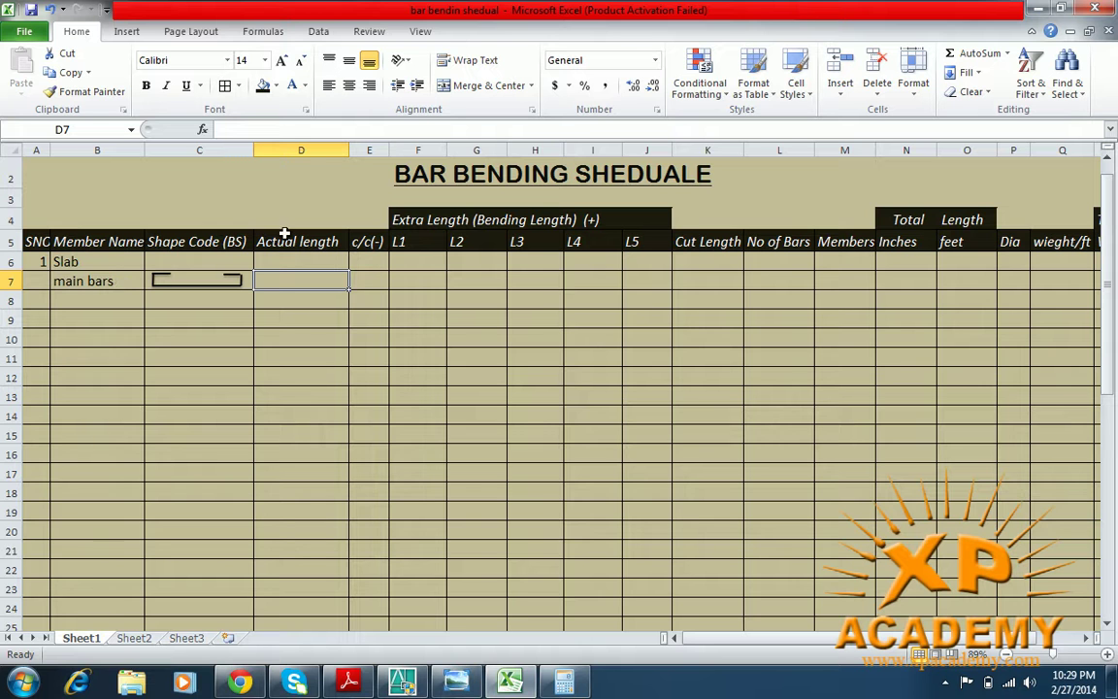
- Check the slab's long-side dimension on the AutoCAD reinforcement plan and return to the Excel bar bending schedule
left_click(402, 682)
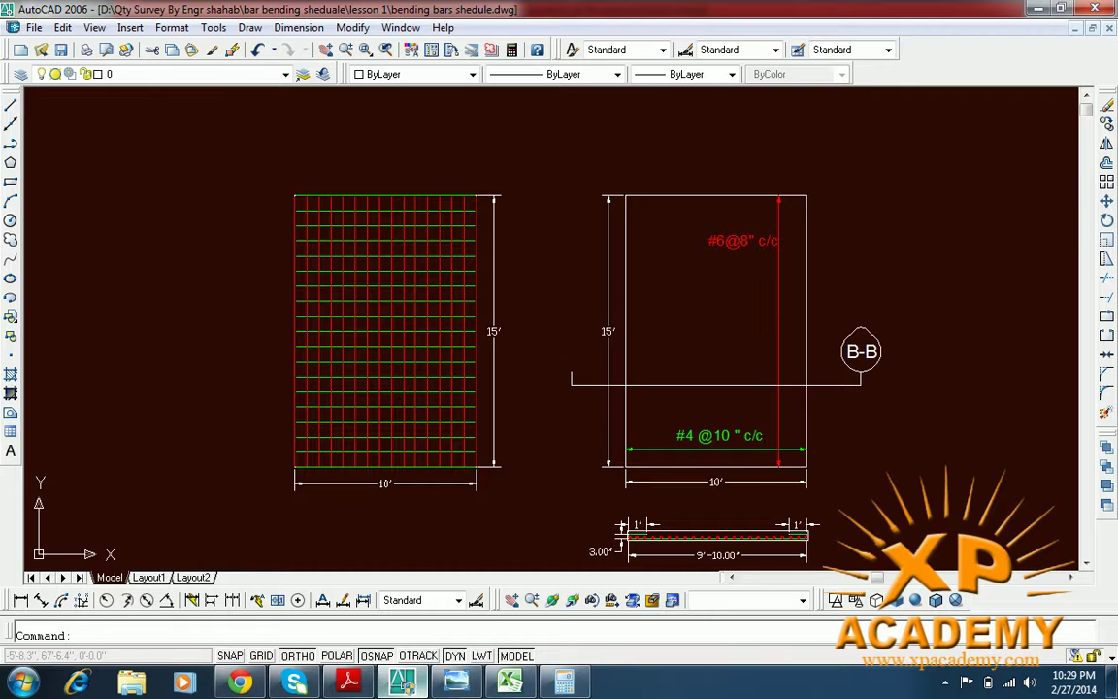
left_click_drag(774, 192, 674, 139)
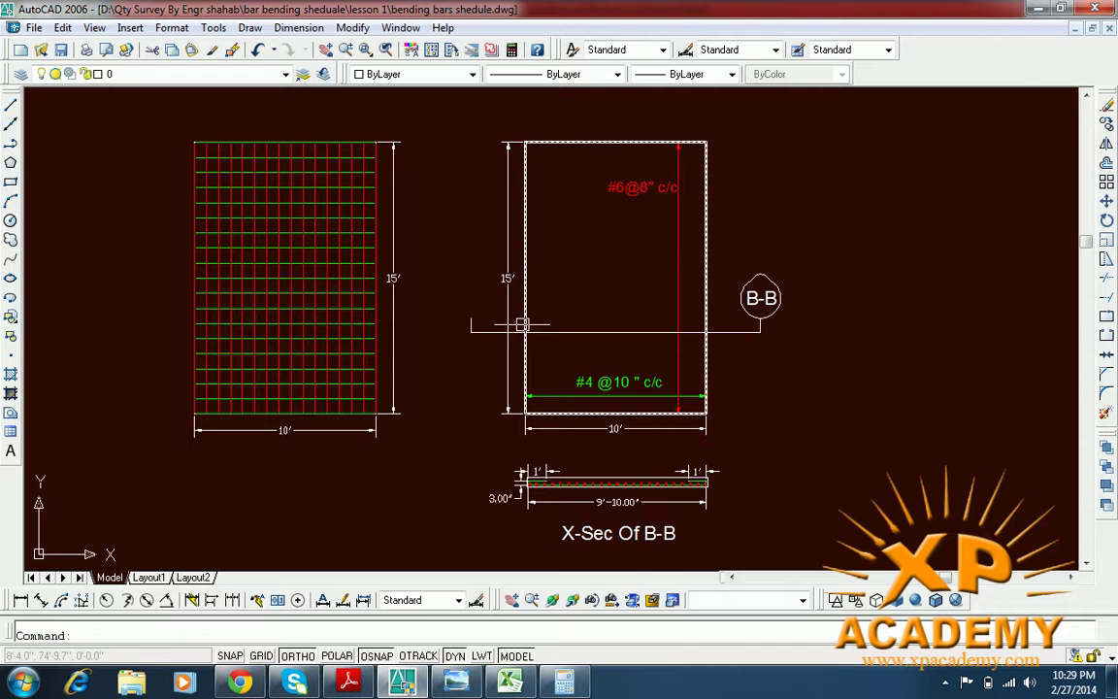
left_click(1037, 16)
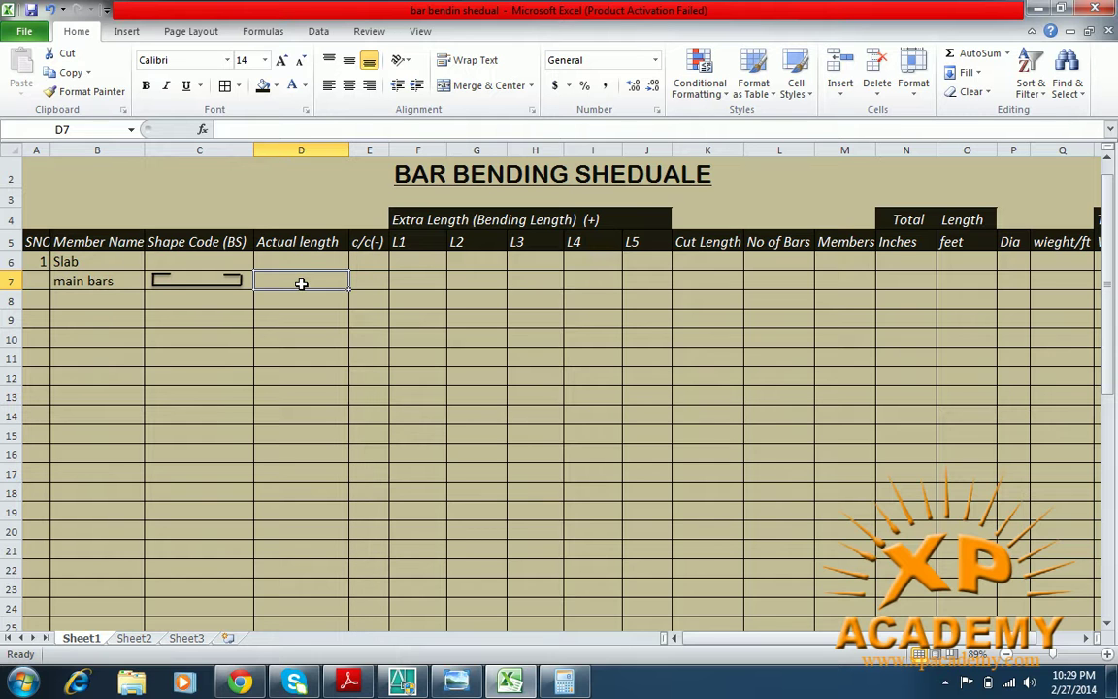
- Switch to Calculator, multiply 15 by 12, and enter 180 as the main bars' actual length in the Excel schedule
left_click(564, 682)
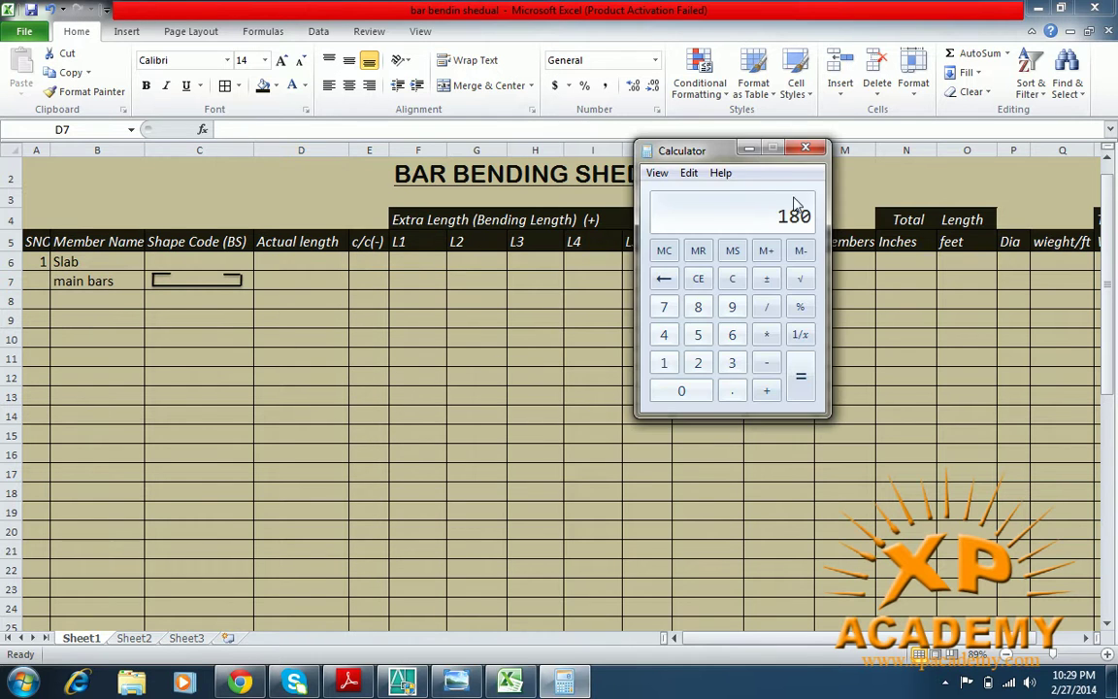
left_click_drag(724, 149, 684, 145)
left_click(692, 273)
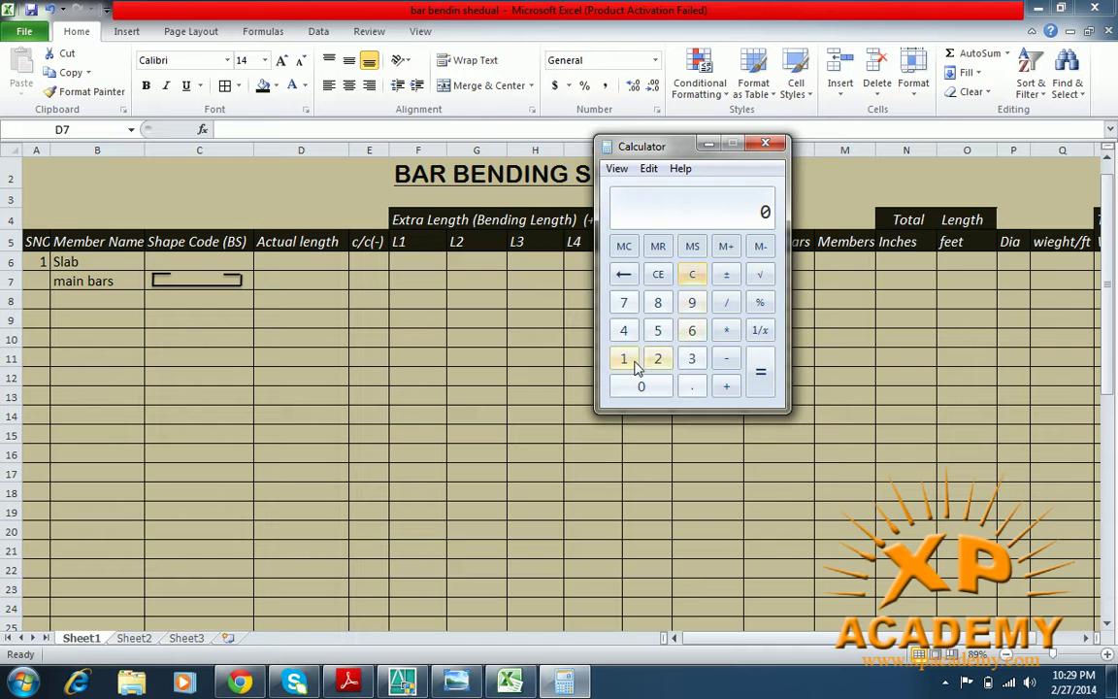
left_click(629, 361)
left_click(658, 330)
left_click(726, 330)
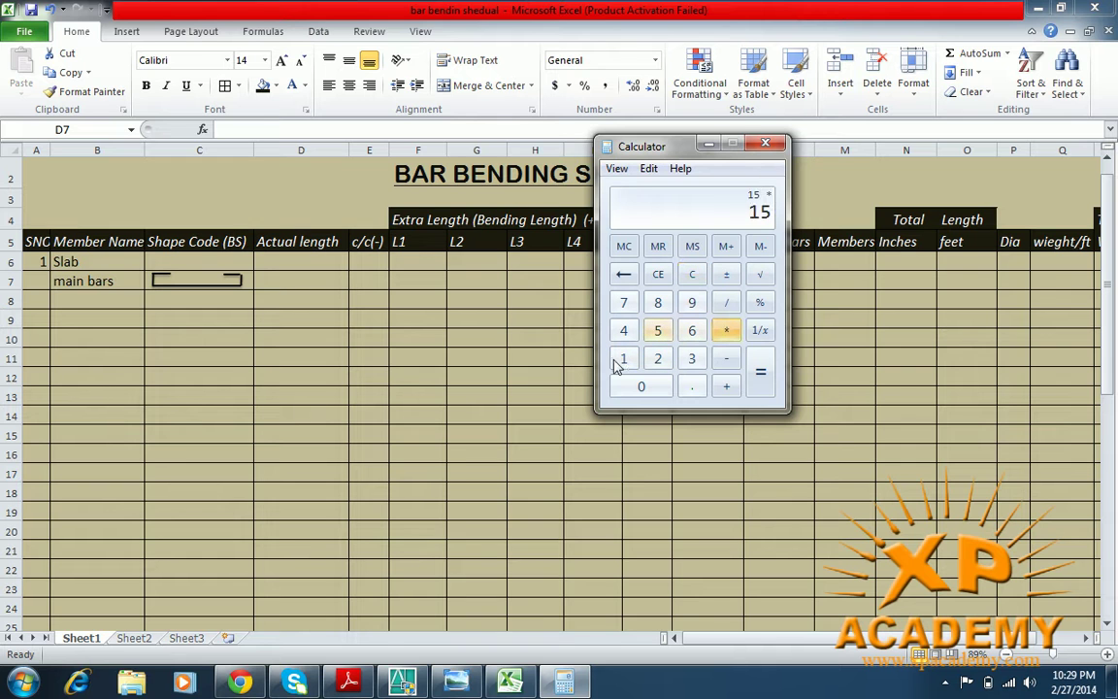
left_click(623, 359)
left_click(657, 359)
left_click(760, 382)
left_click(708, 143)
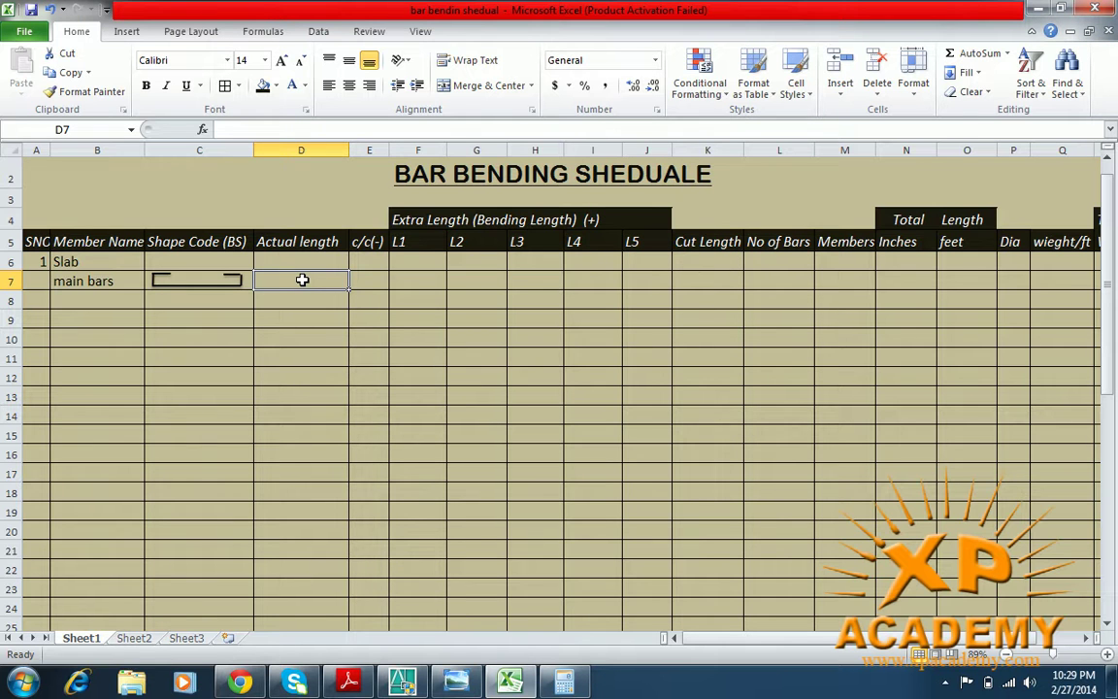
type("180")
key("Tab")
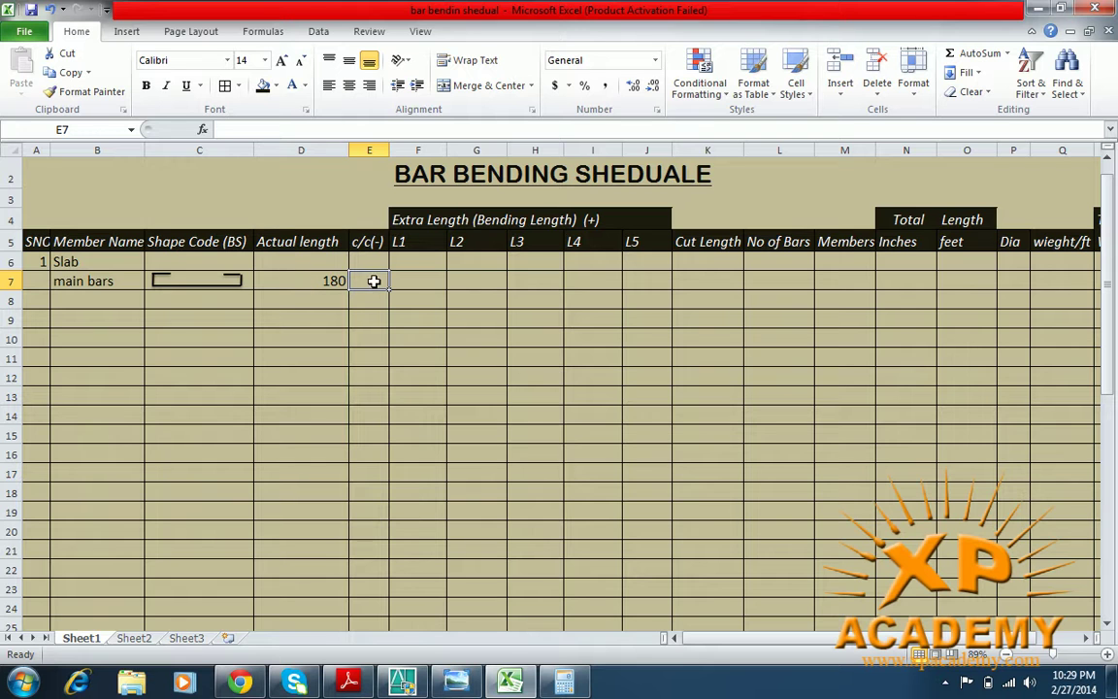
- Widen the Actual length column slightly and append (") to its heading to mark the unit as inches
double_click(338, 242)
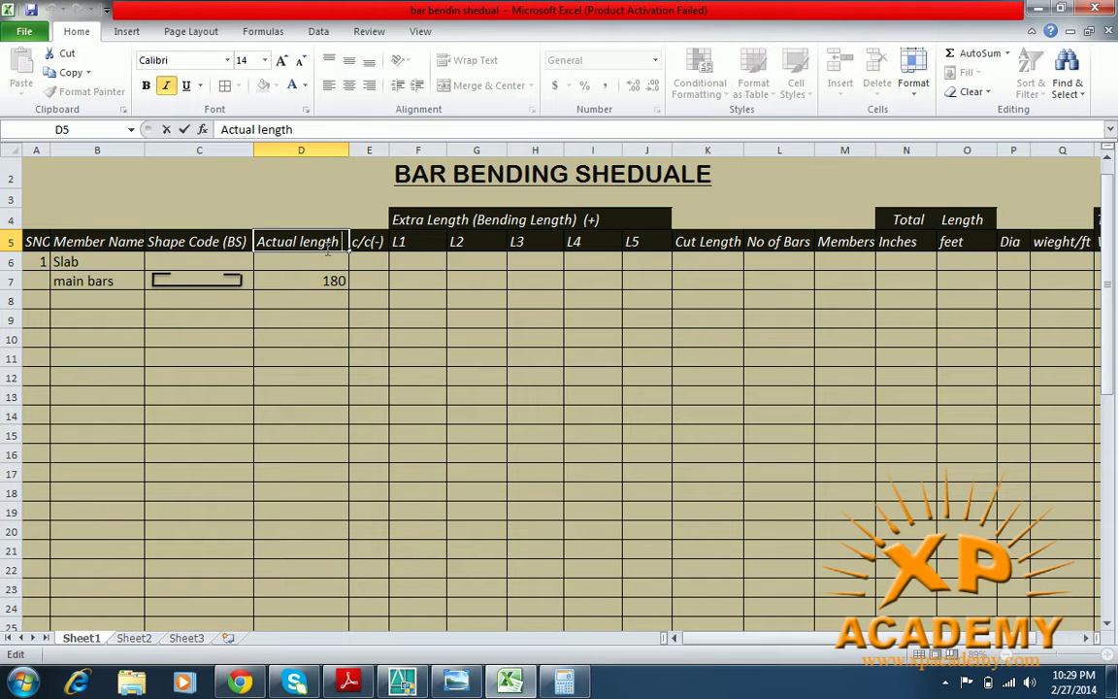
left_click(345, 150)
left_click_drag(349, 151, 356, 152)
double_click(346, 242)
double_click(353, 242)
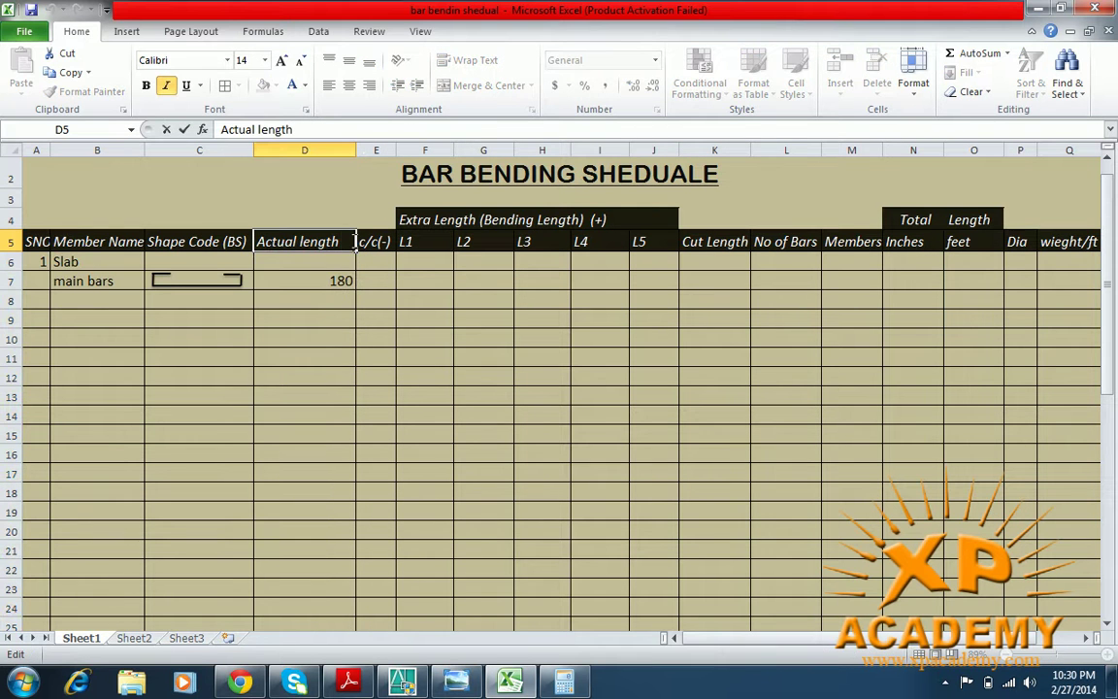
type("(\")")
left_click(385, 278)
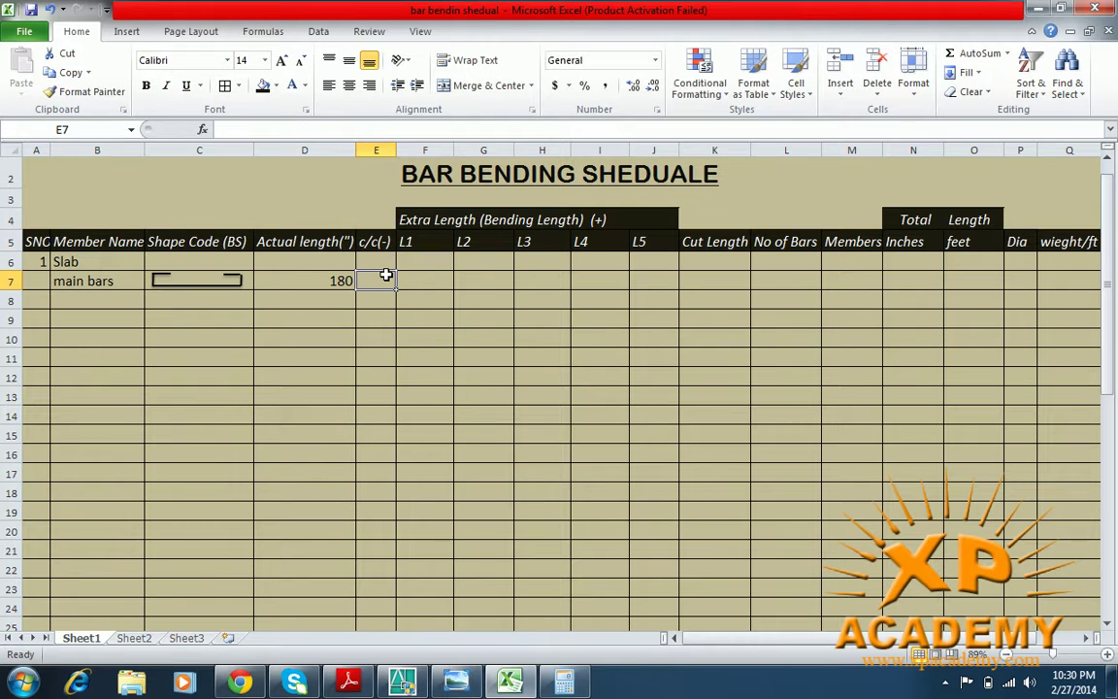
- Enter 2 as the main bars' c/c(-) deduction, checking the gap between bar ends and slab edge on the AutoCAD plan
left_click(334, 280)
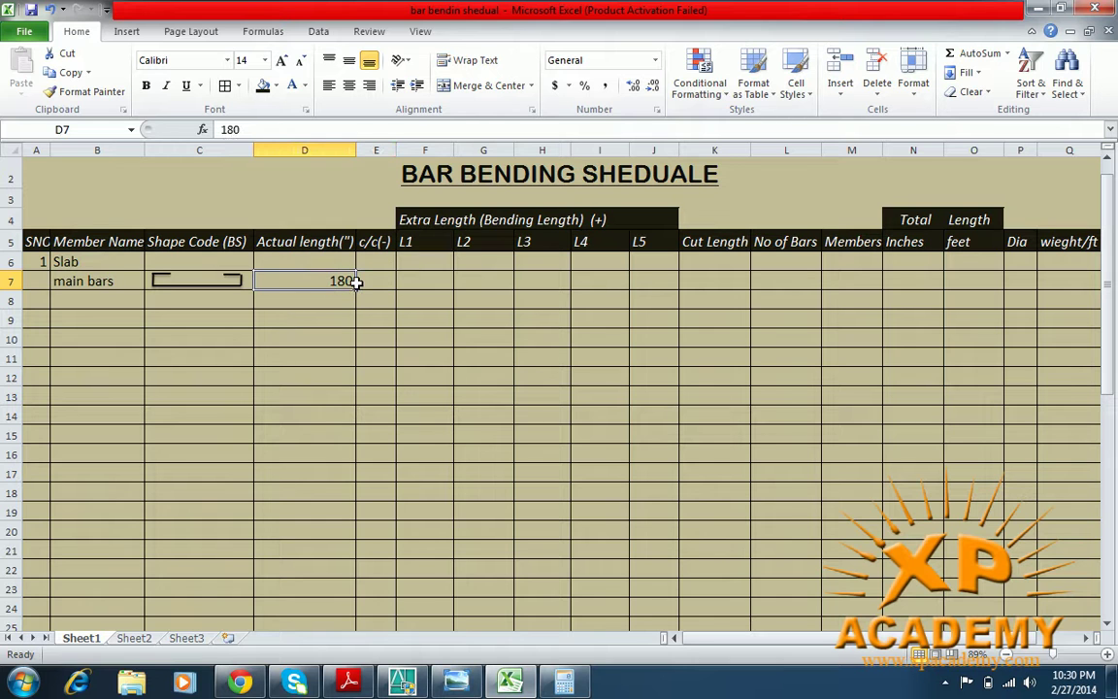
left_click(368, 280)
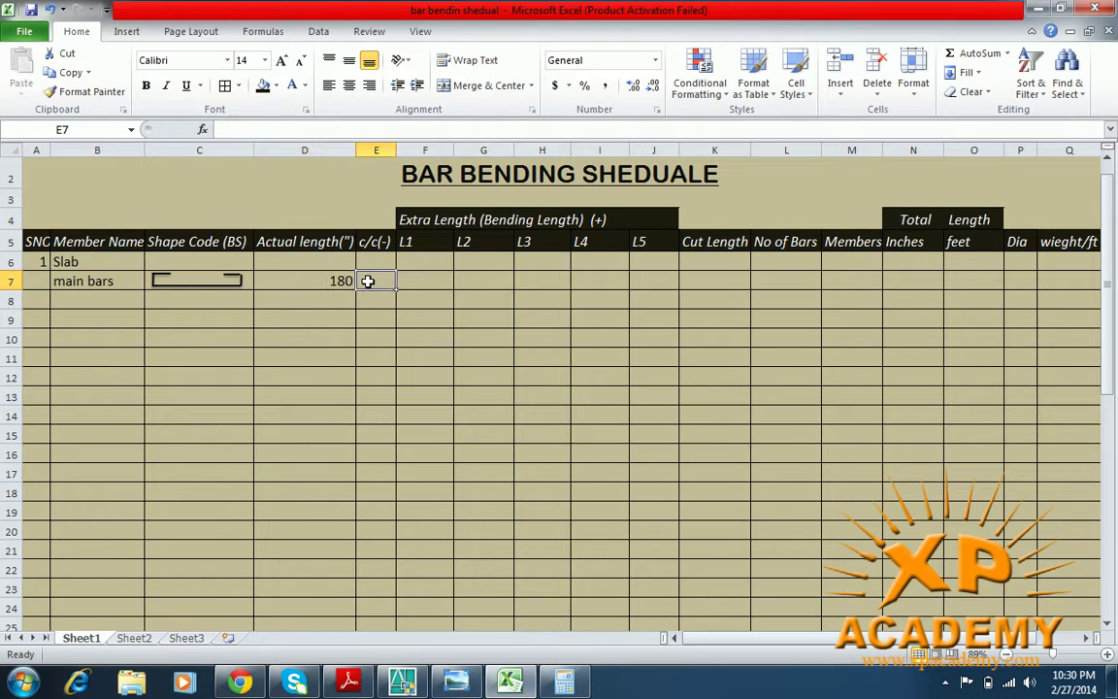
type("2")
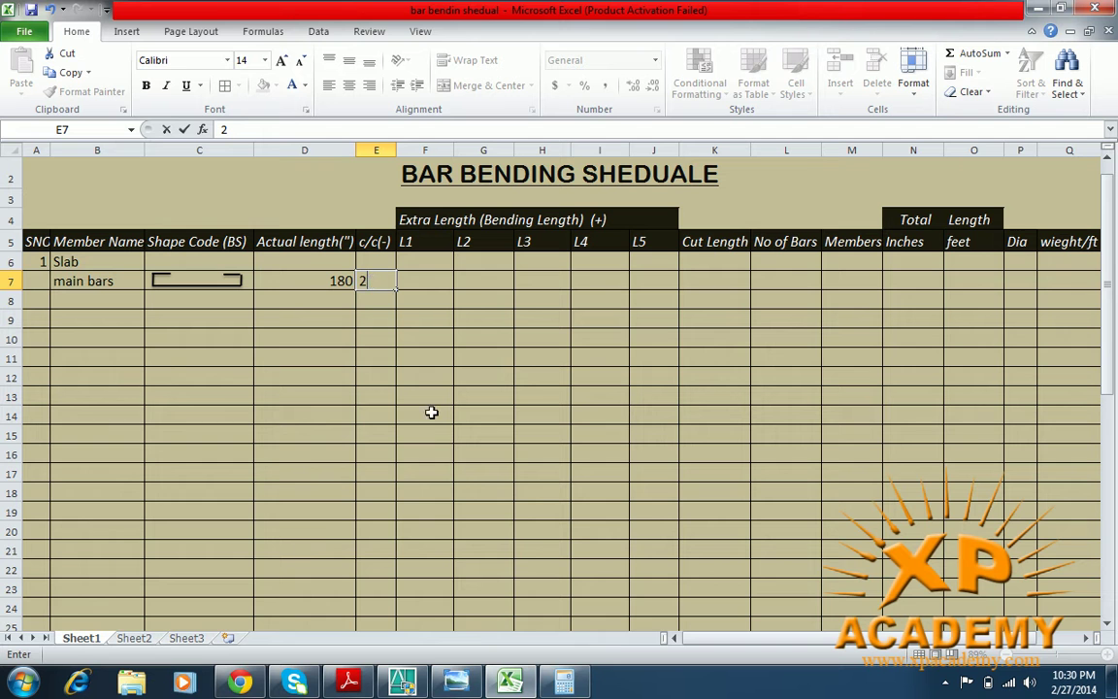
left_click(402, 682)
scroll(527, 372, "down", 1)
scroll(569, 309, "up", 5)
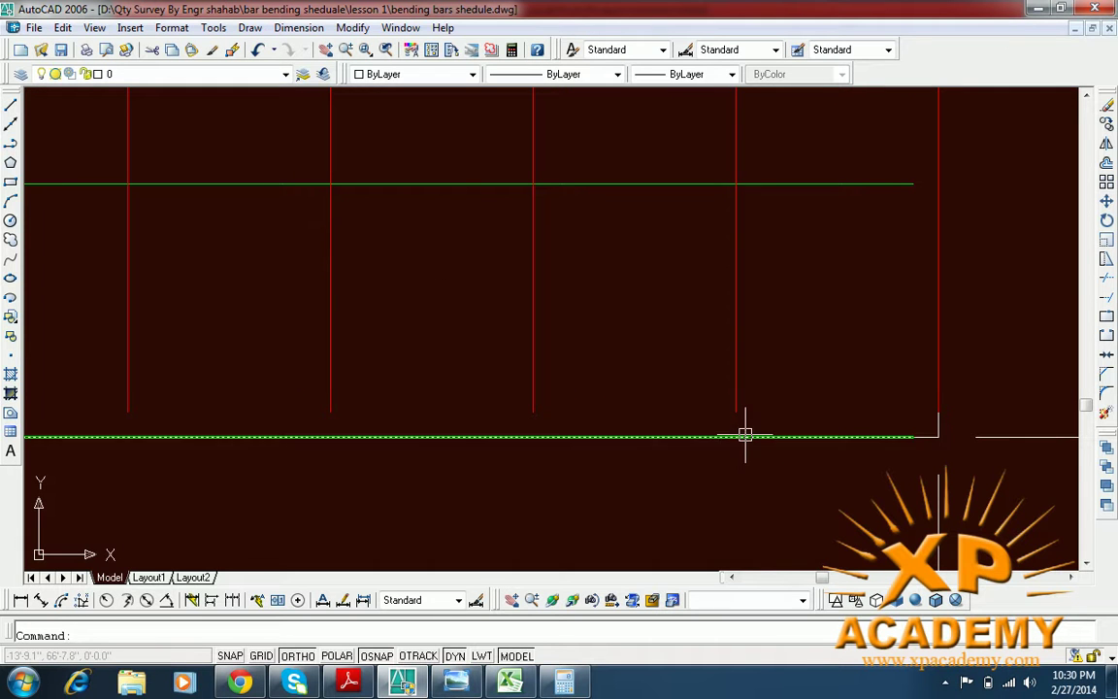
scroll(744, 435, "down", 10)
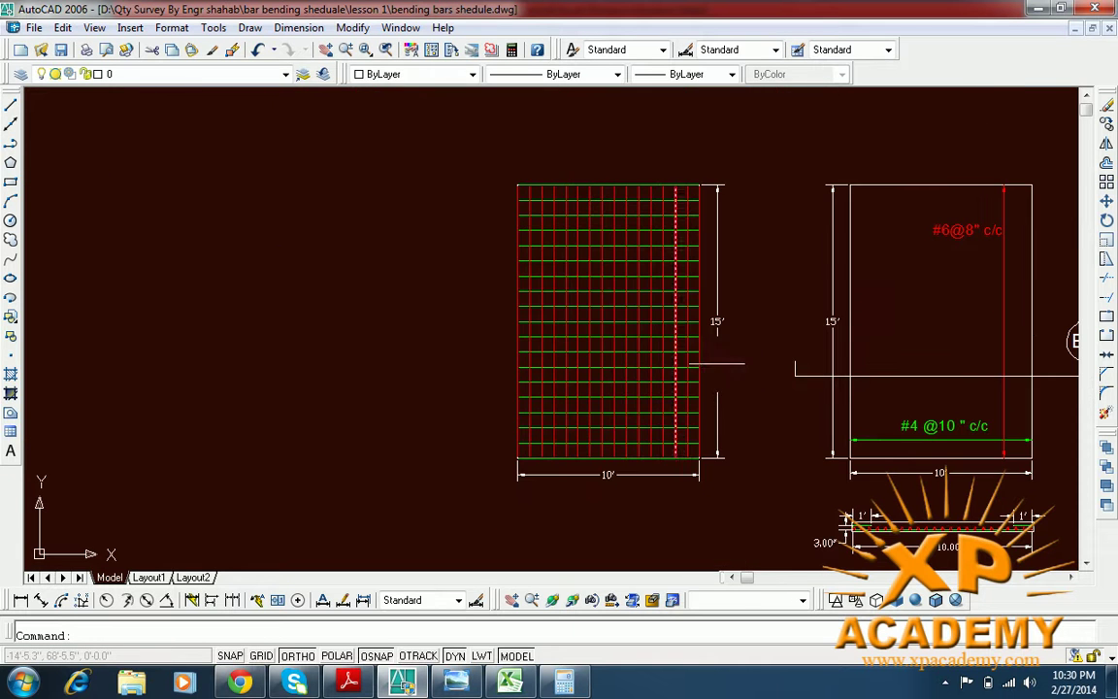
key("alt+Tab")
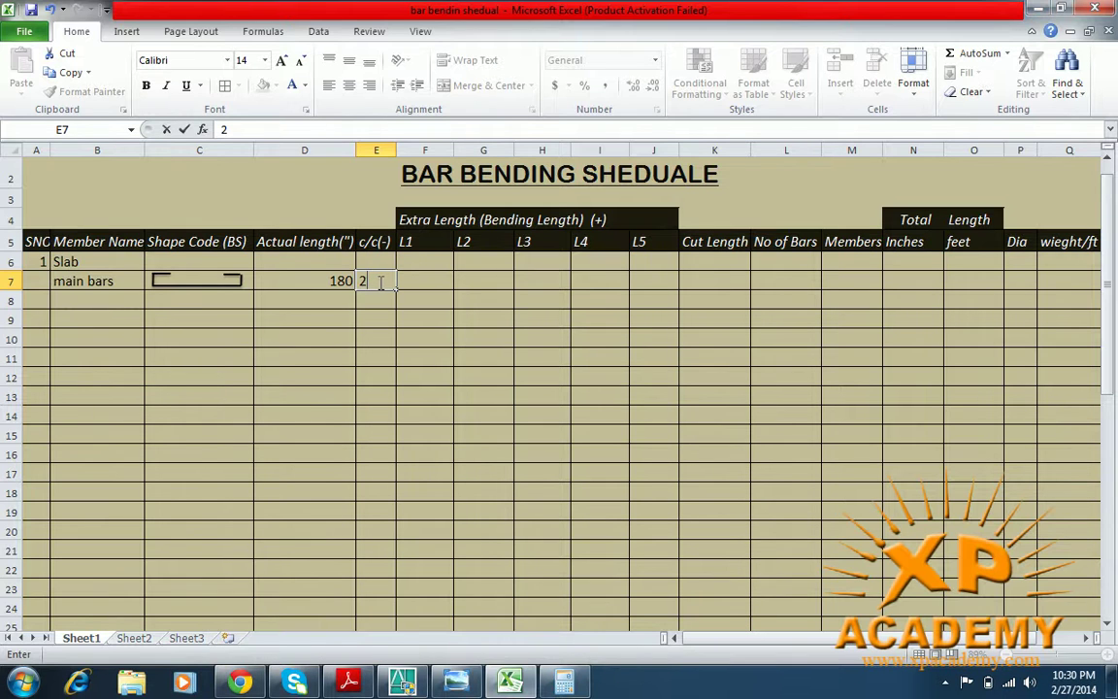
left_click(417, 281)
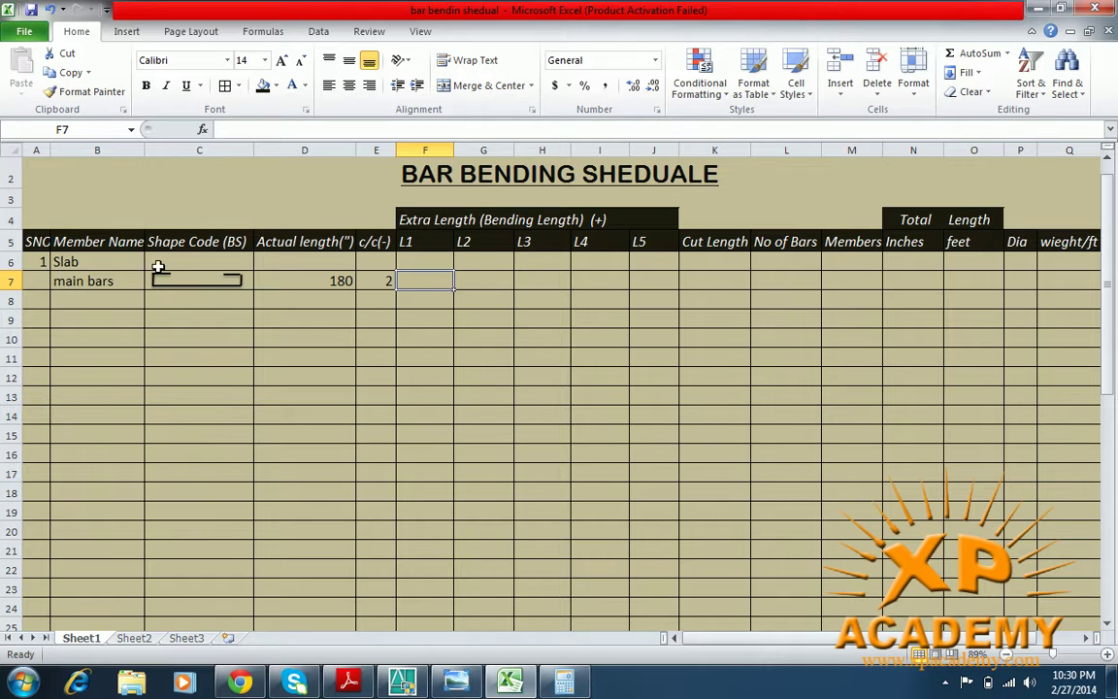
- Switch to the AutoCAD drawing, examine the vertical and horizontal bend lengths of the green bar in section B-B, and return to Excel
left_click_drag(152, 288, 154, 275)
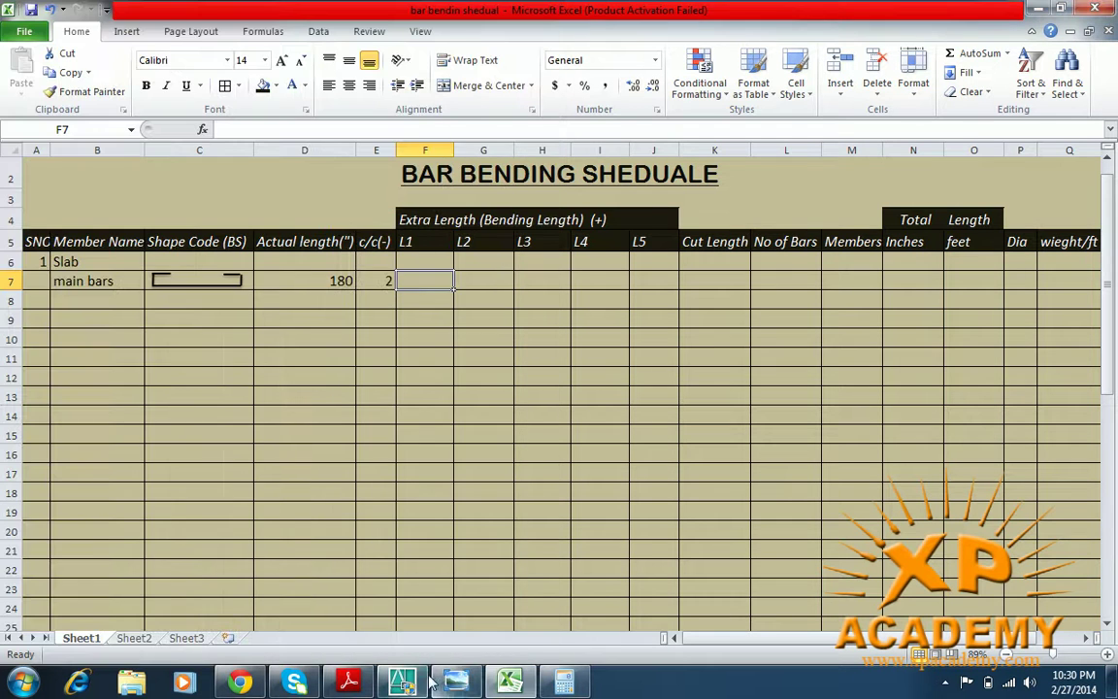
left_click(402, 682)
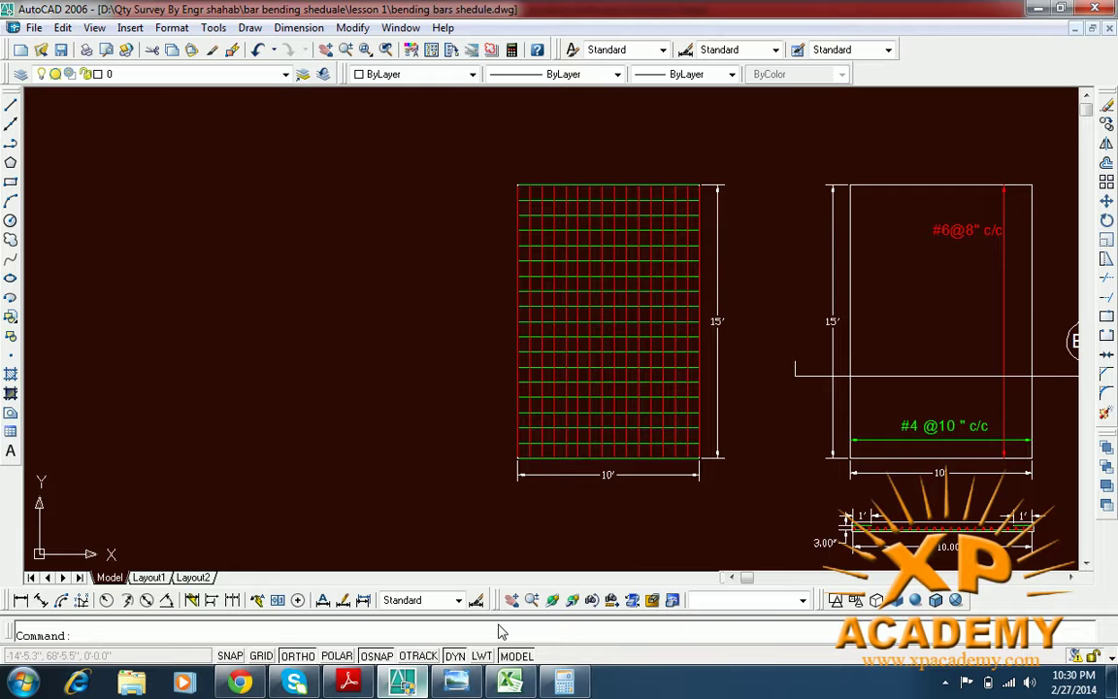
scroll(643, 302, "up", 5)
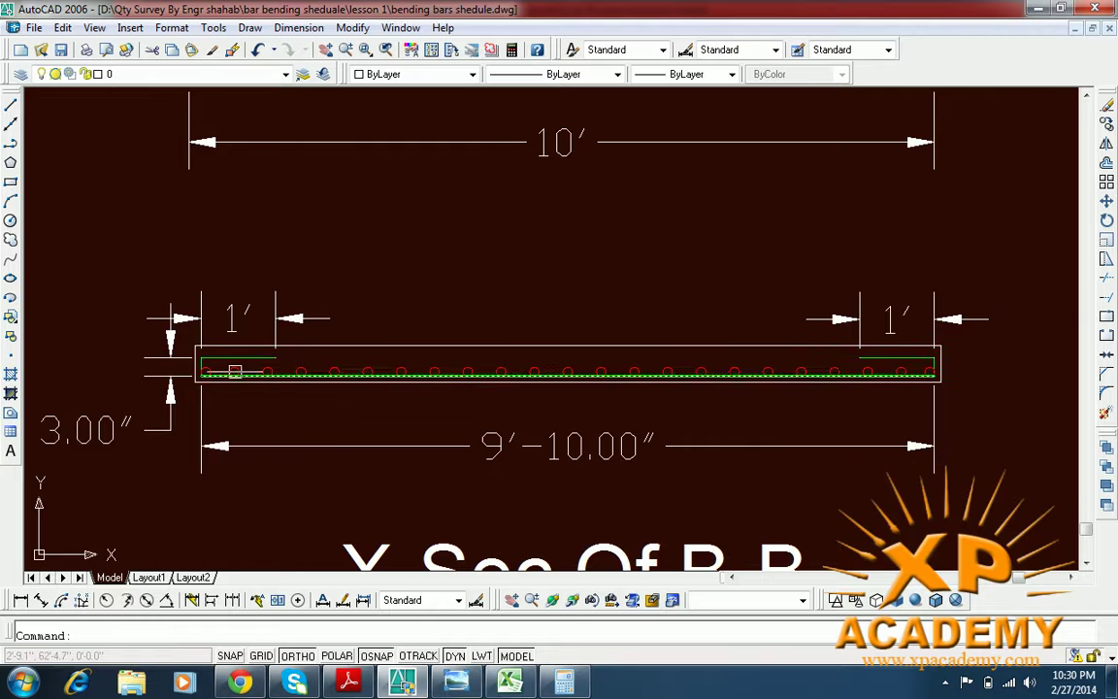
scroll(235, 371, "up", 4)
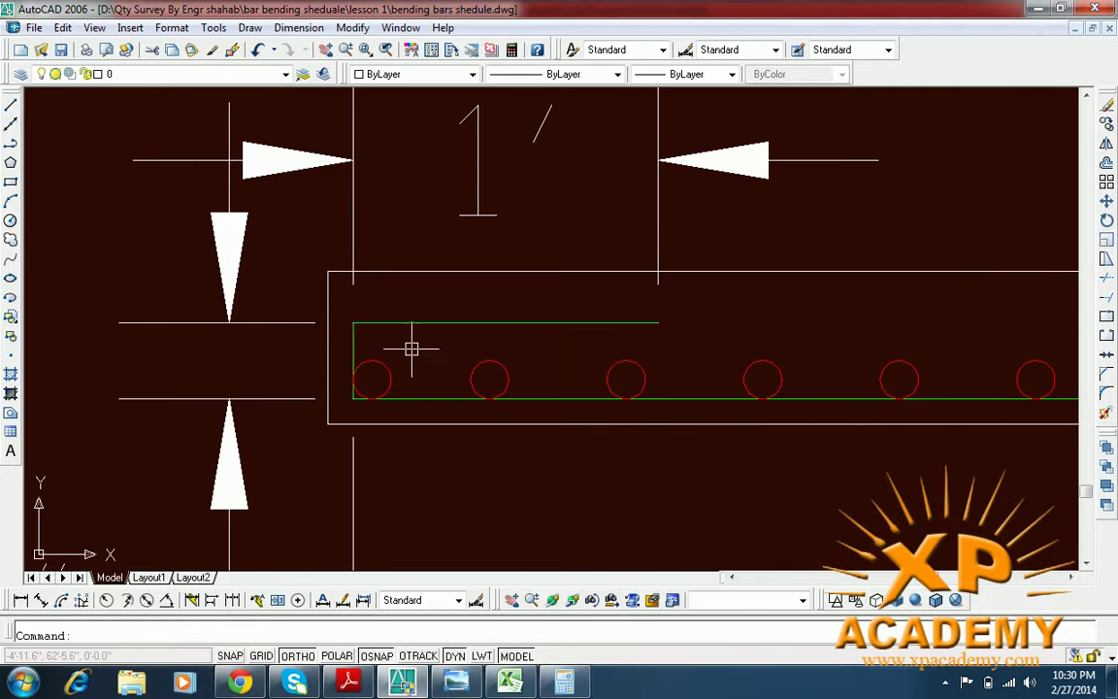
scroll(411, 347, "down", 3)
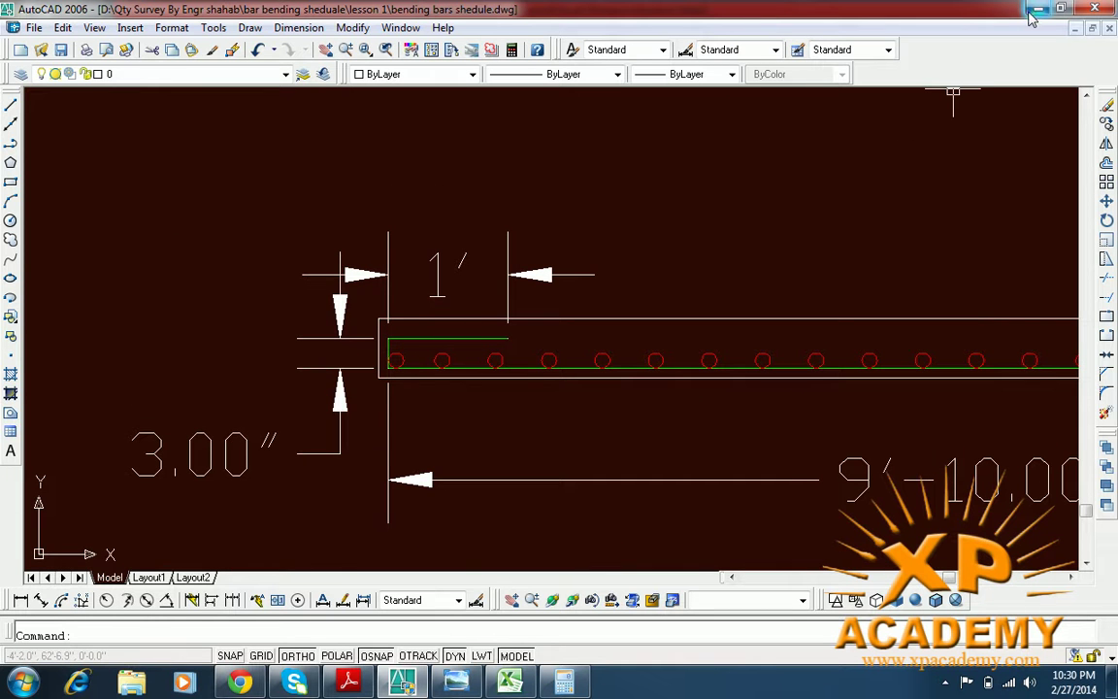
scroll(436, 380, "down", 3)
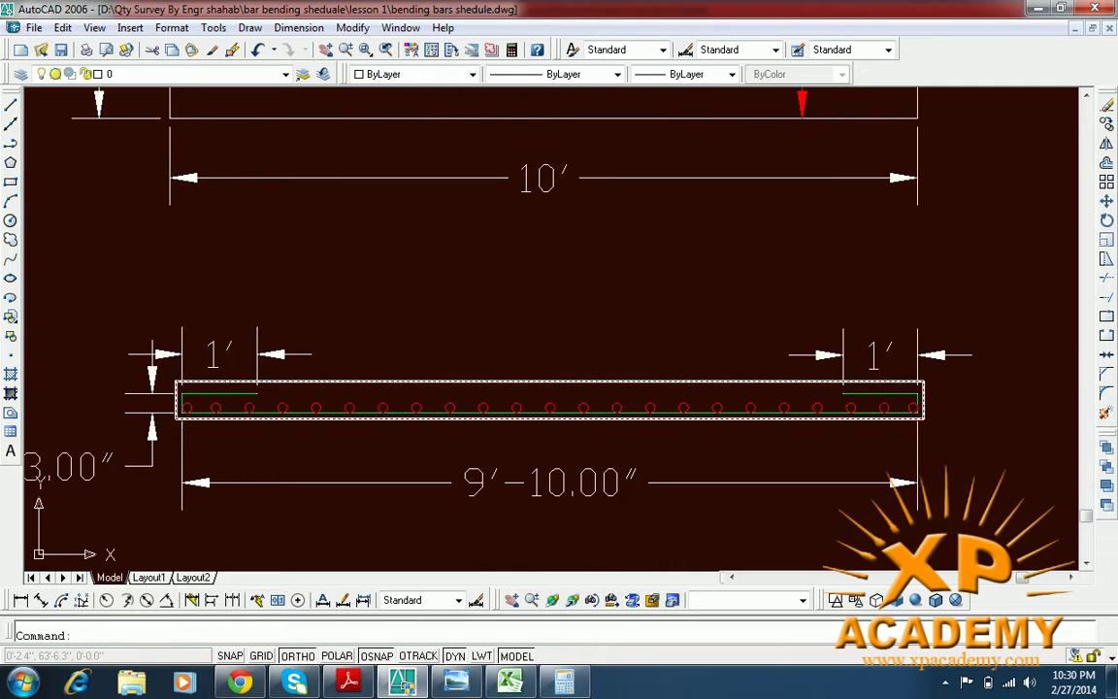
left_click_drag(235, 443, 260, 439)
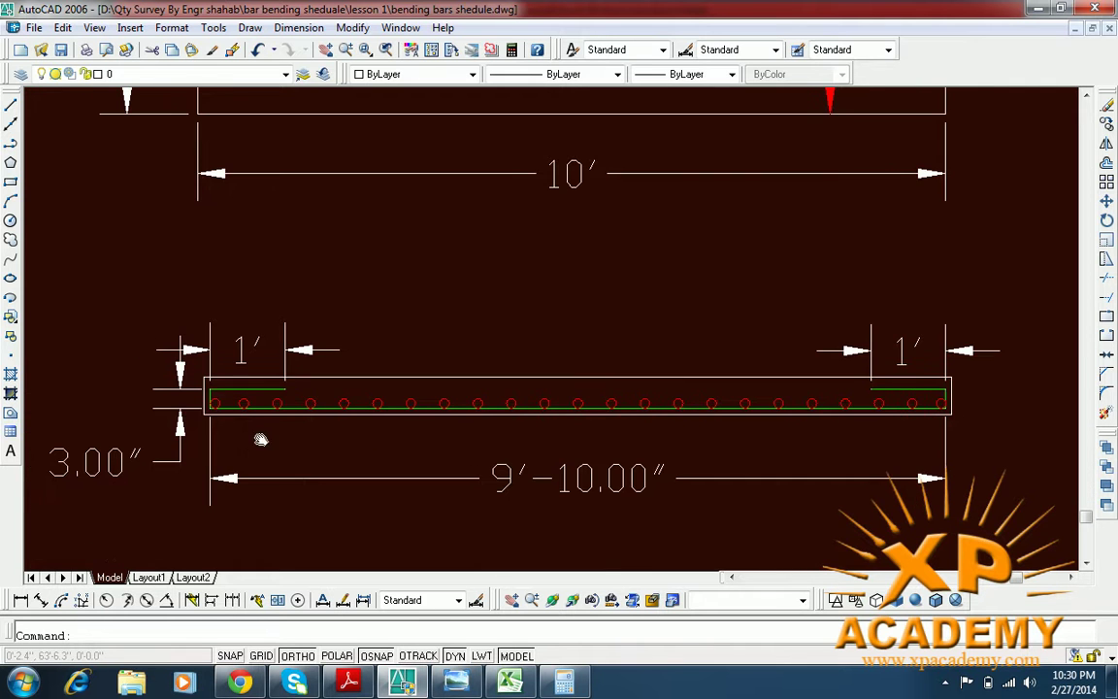
key("alt+Tab")
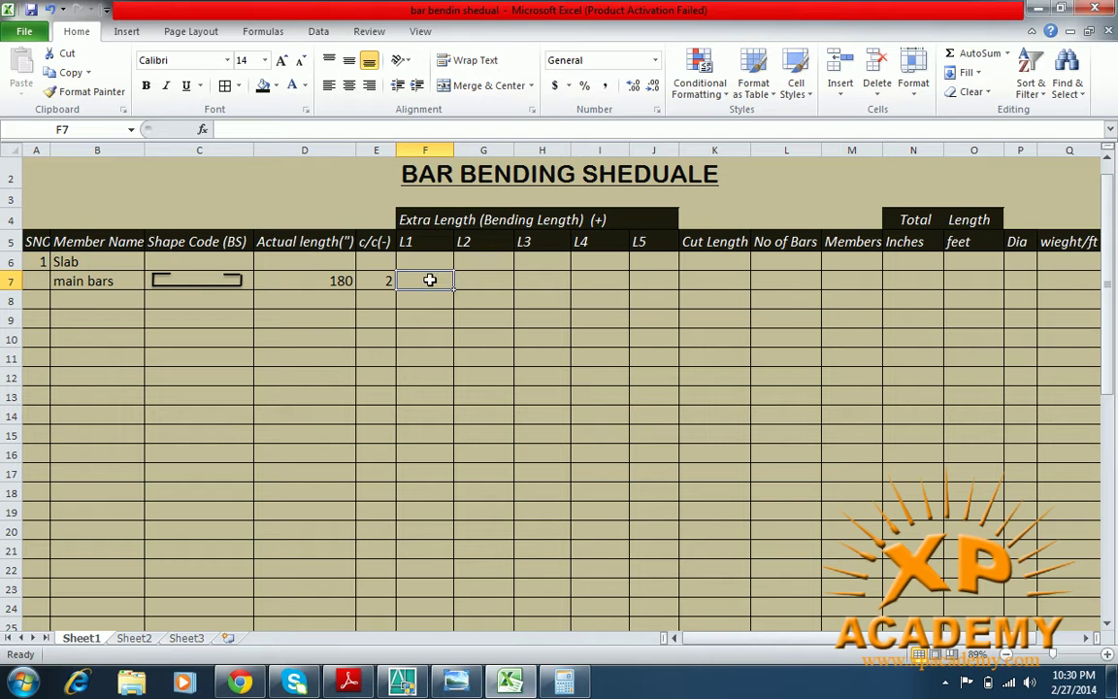
- Enter the main bars' extra bending lengths as 6 for L1 and 24 for L2
type("3")
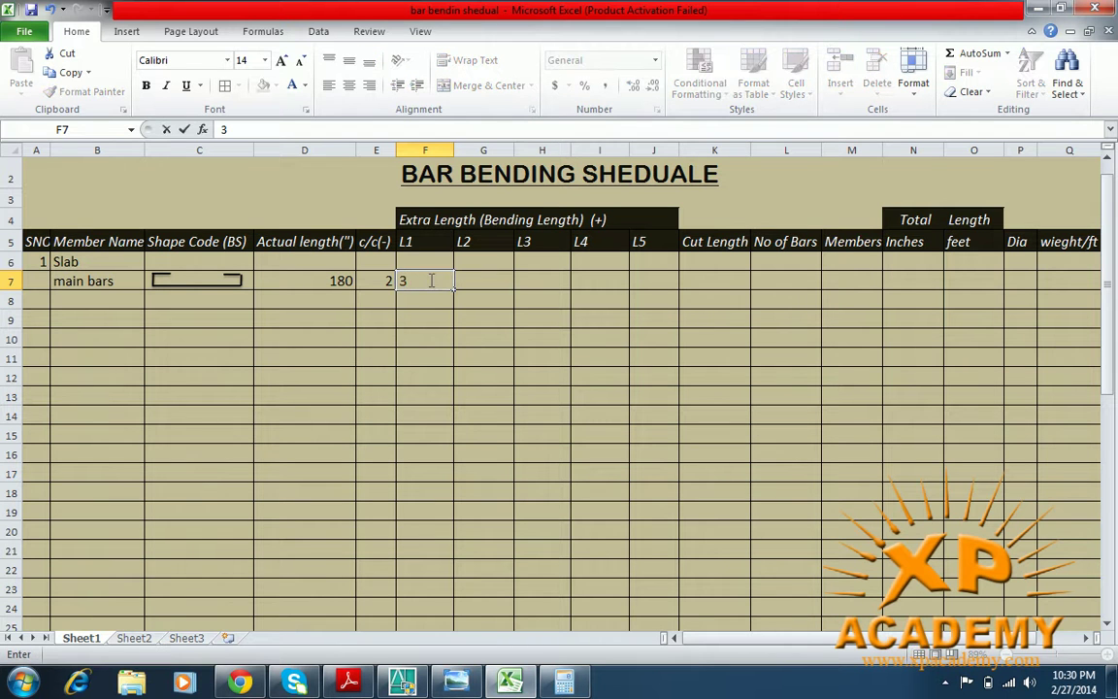
key("BackSpace")
type("6")
key("Tab")
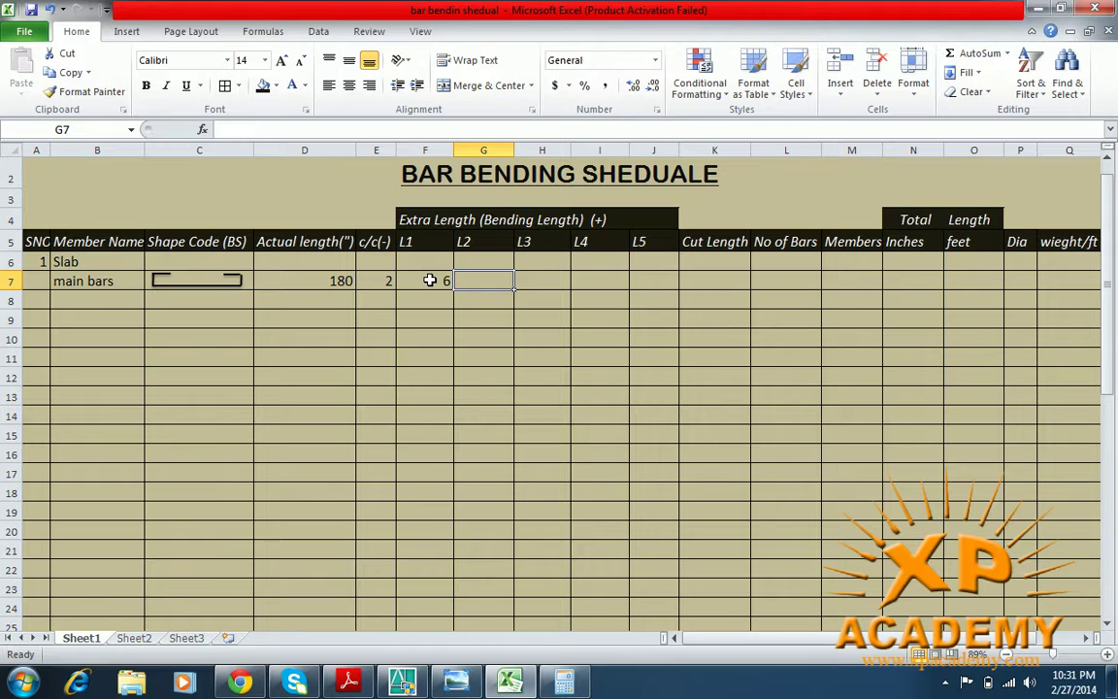
type("24")
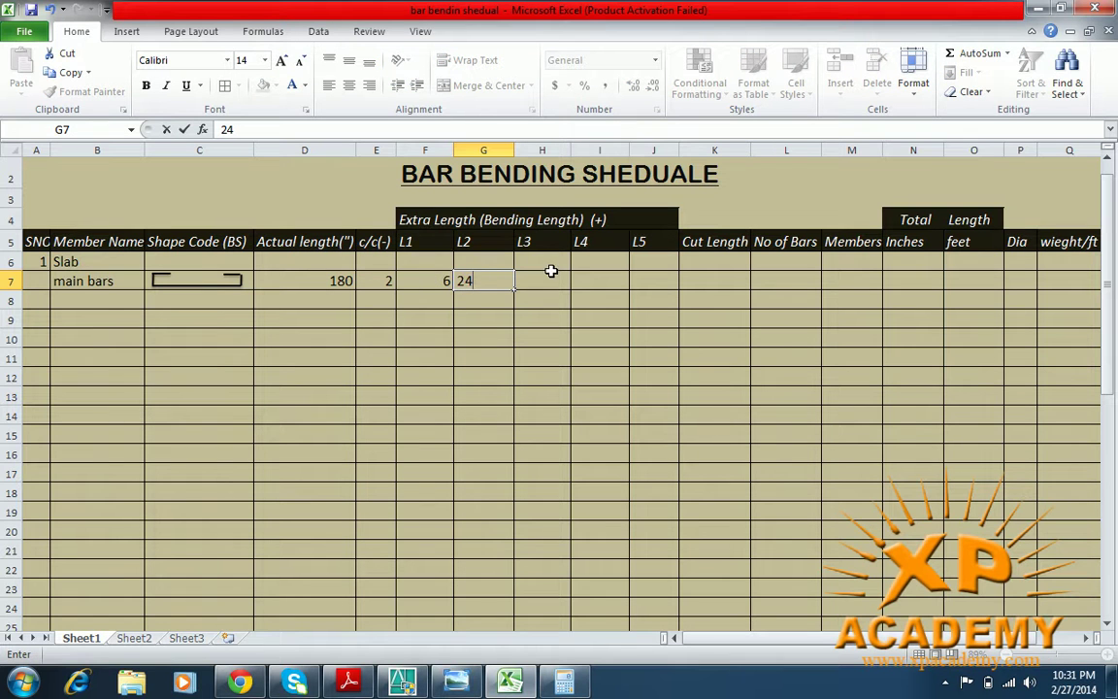
left_click(545, 280)
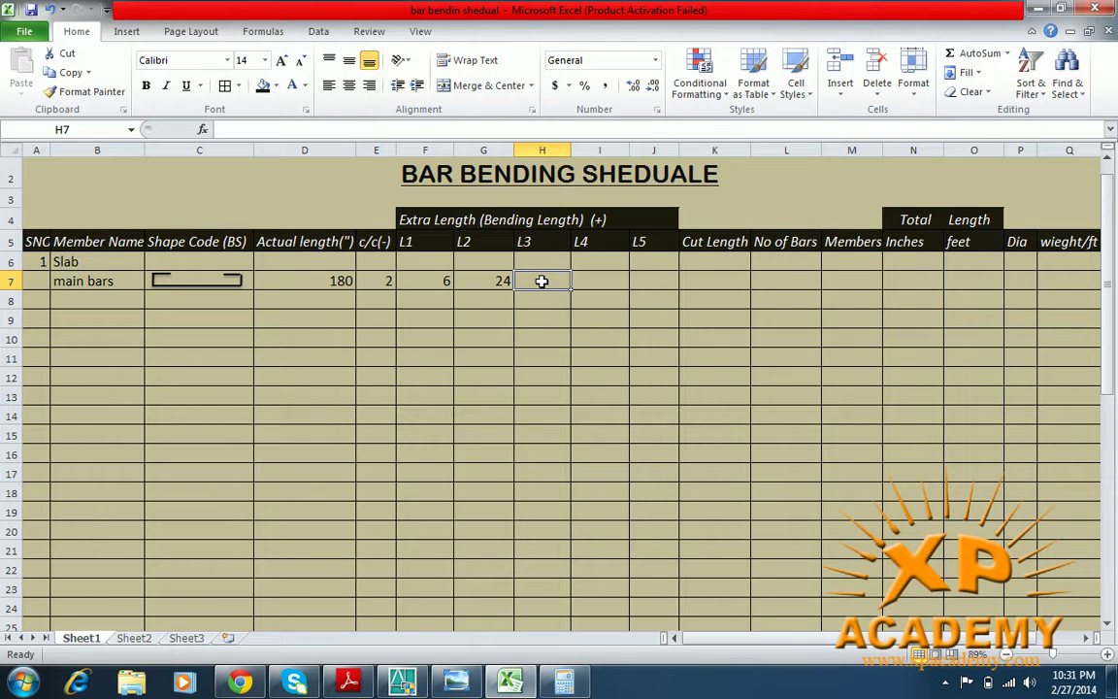
- Calculate the main bars' cut length with the formula =D7-E7+F7+G7 in the Cut Length column
left_click(703, 281)
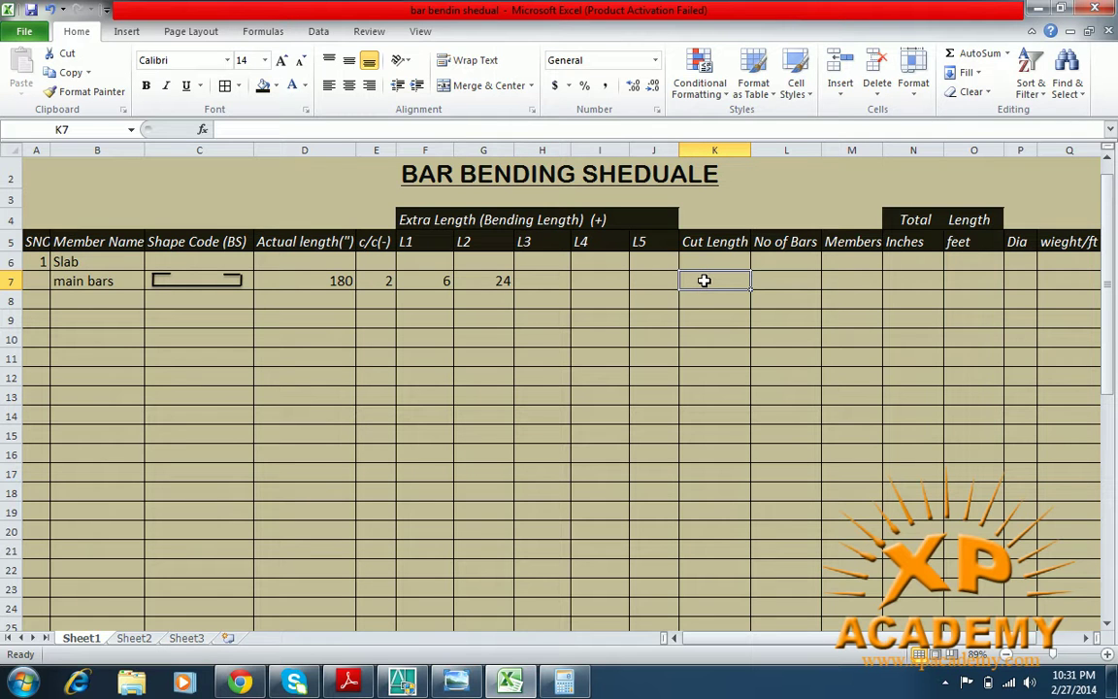
type("=")
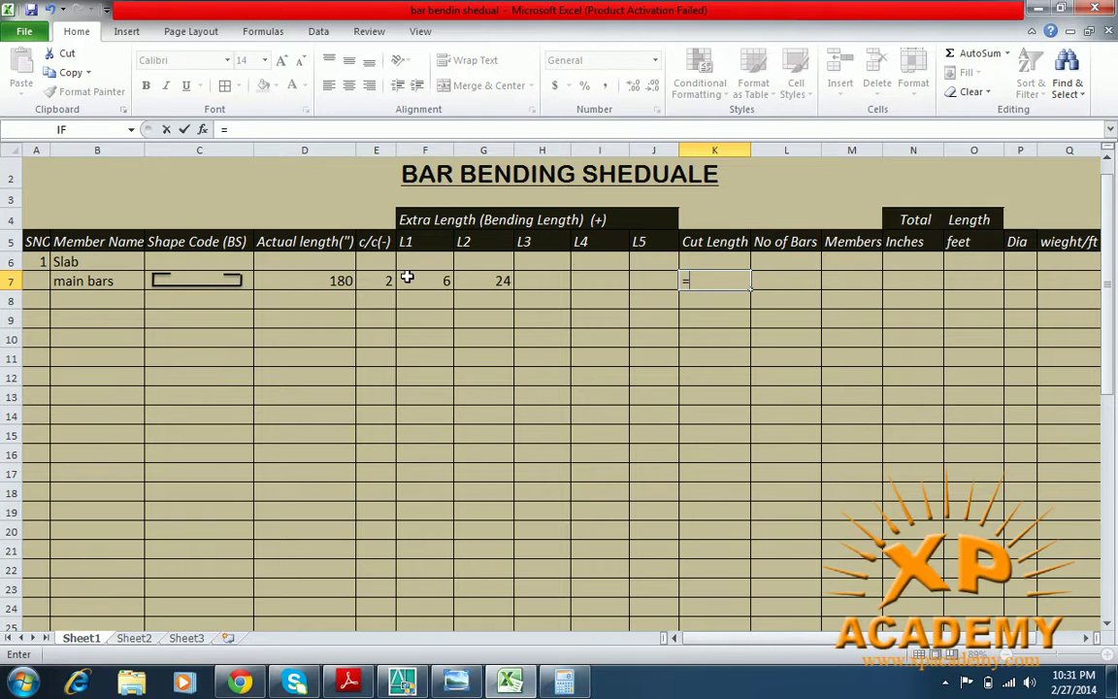
left_click(325, 282)
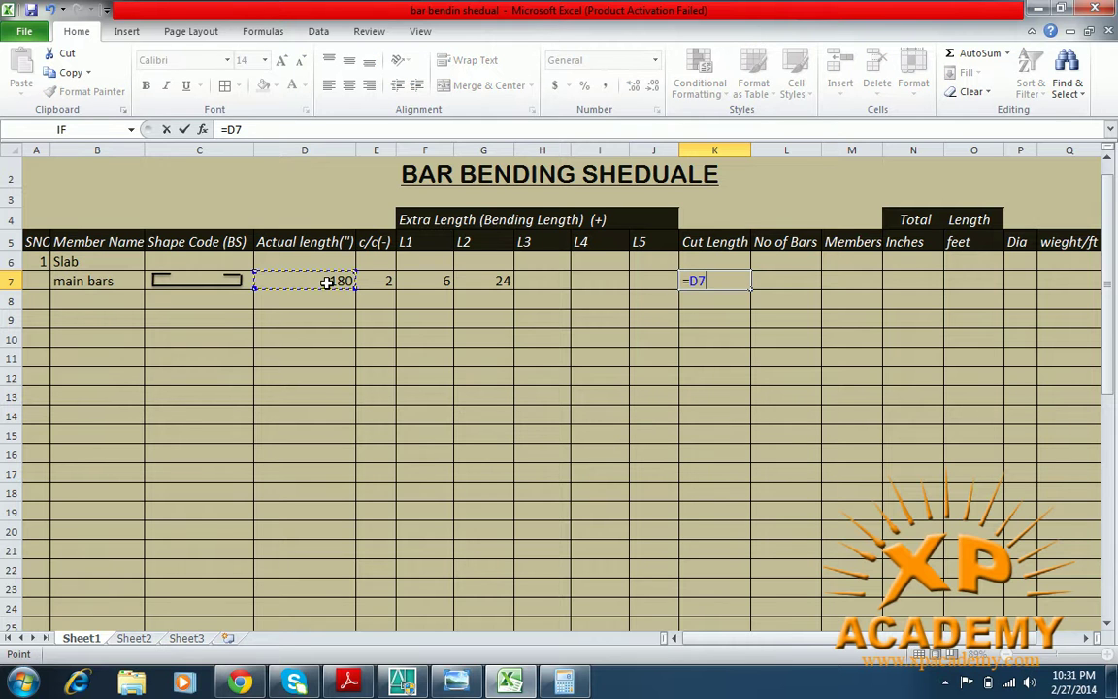
type("-")
left_click(385, 281)
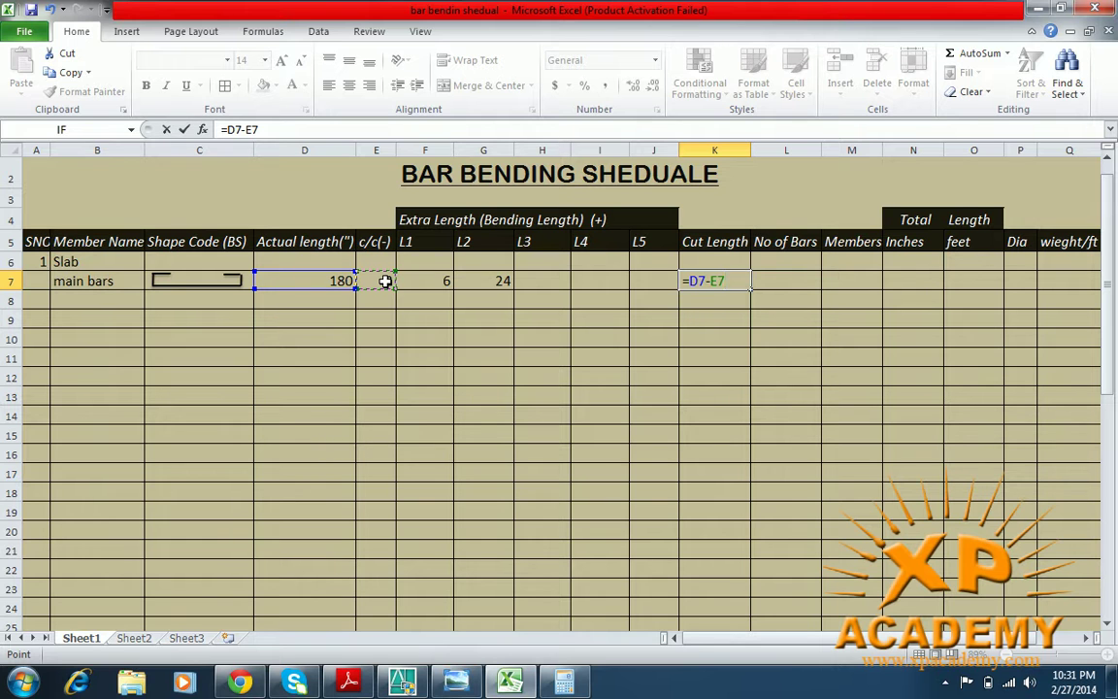
type("+")
left_click(426, 281)
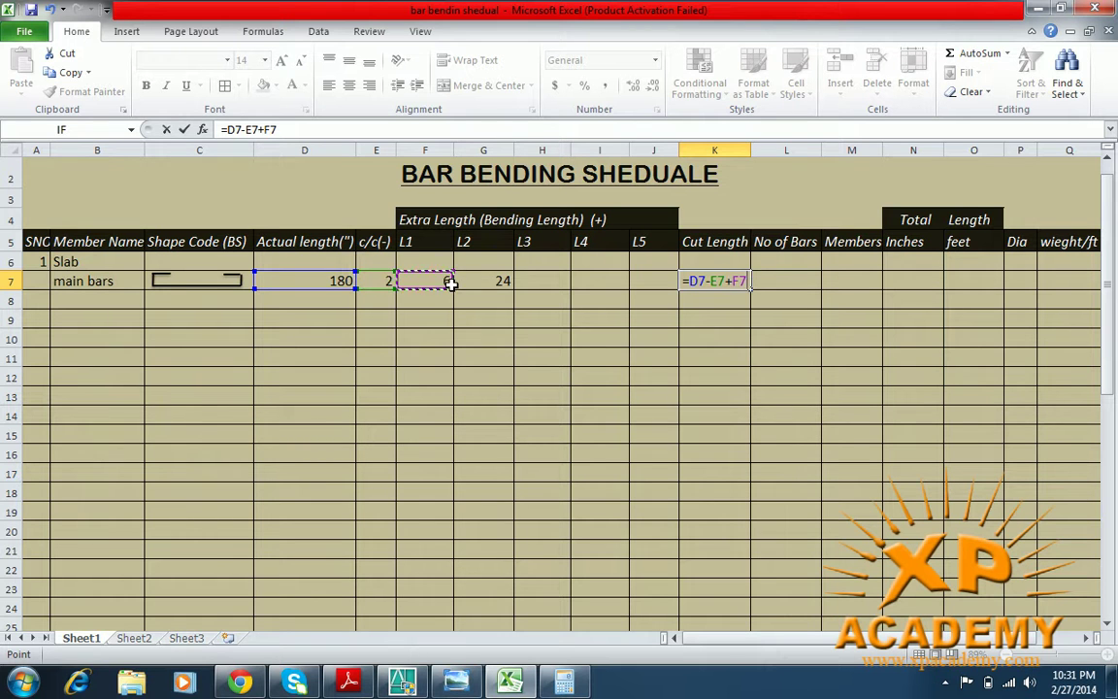
type("+")
left_click(496, 284)
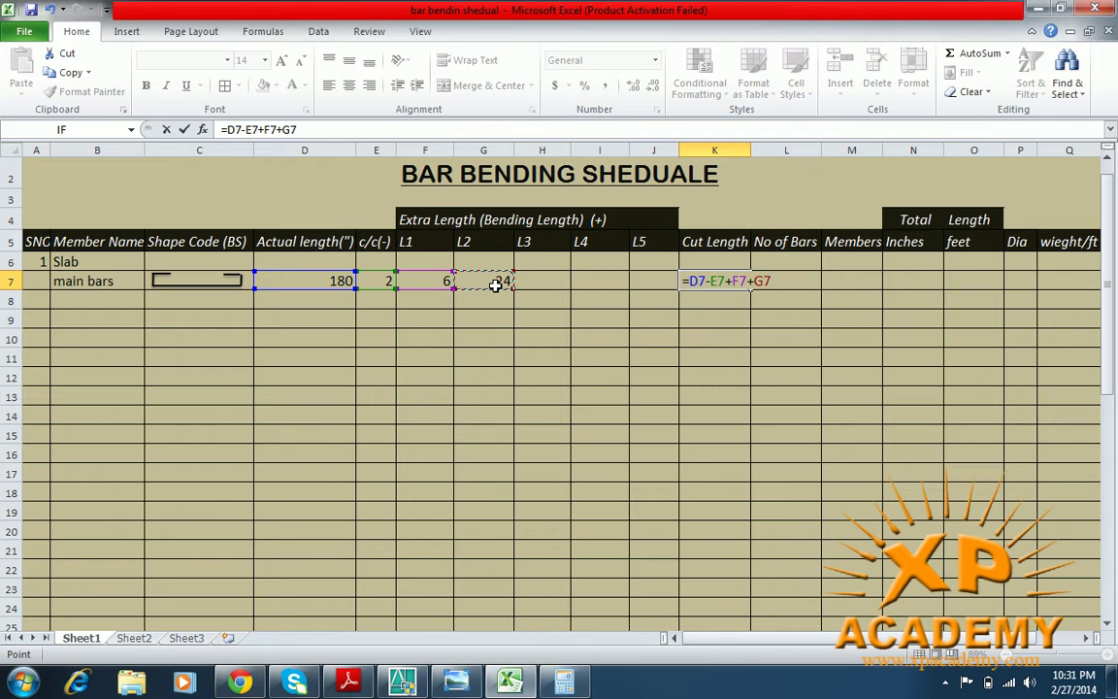
key("Return")
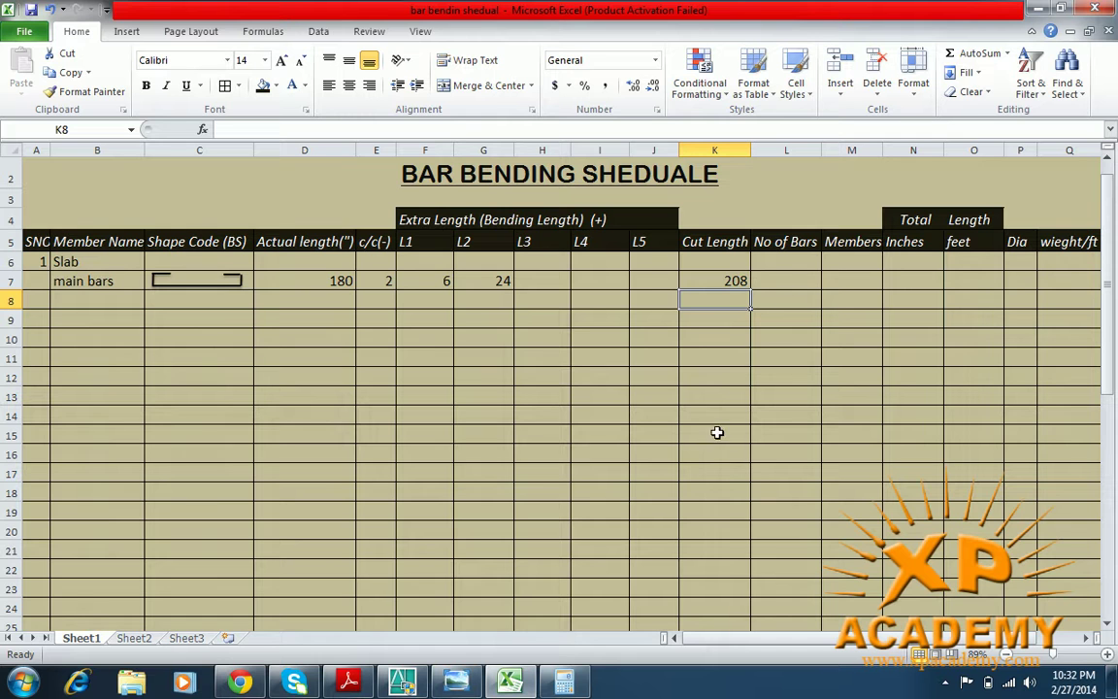
left_click(789, 281)
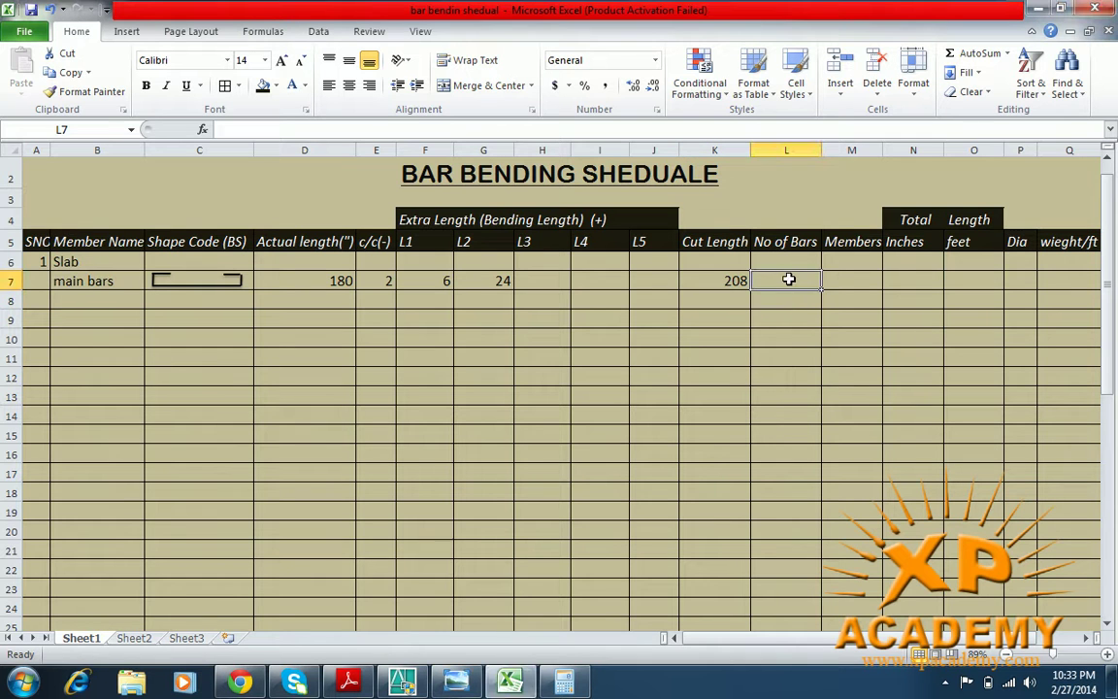
- Check the long bars' count calculation in the Photo Viewer image, and enter 16 as the main bars' No of Bars and 1 as Members
left_click(412, 615)
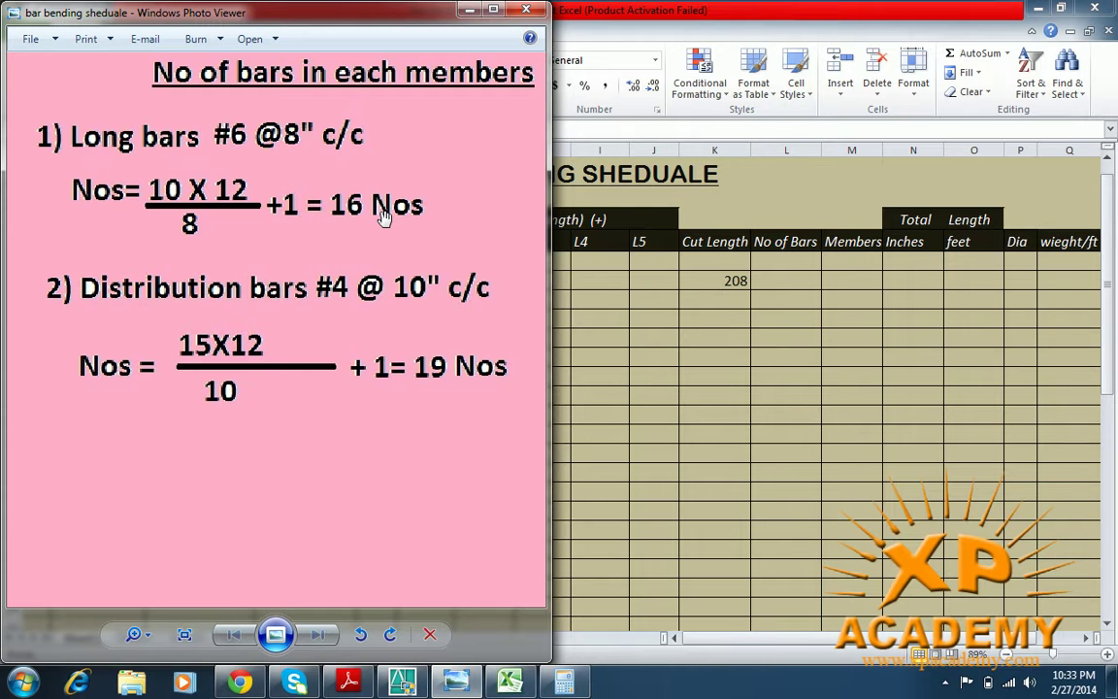
left_click(470, 9)
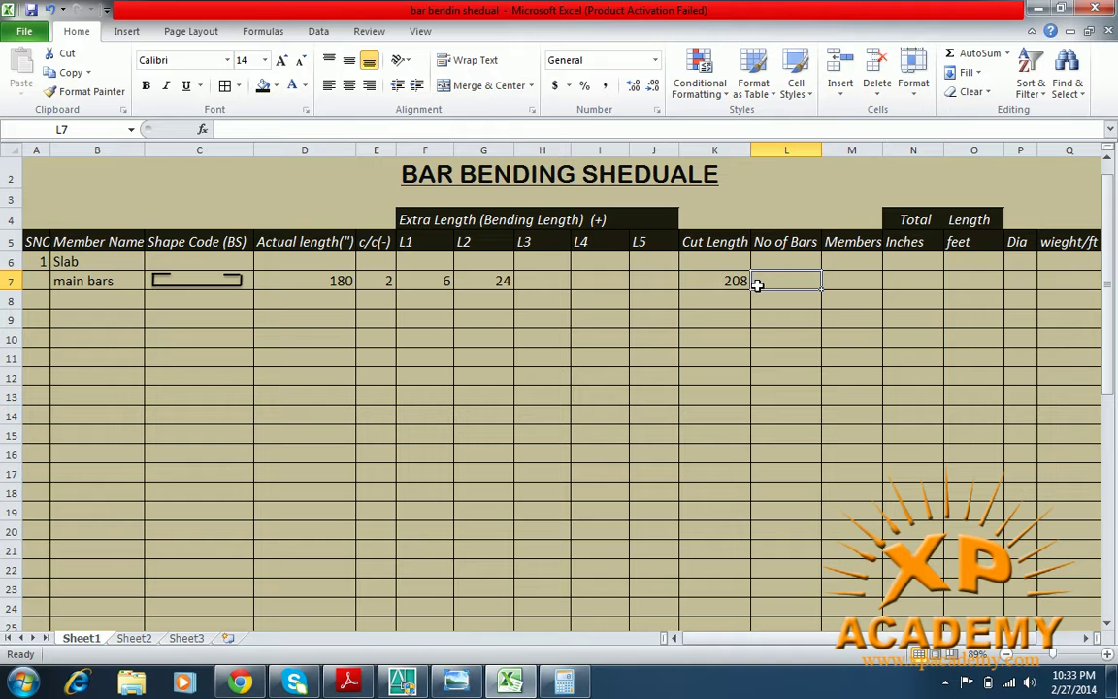
type("16")
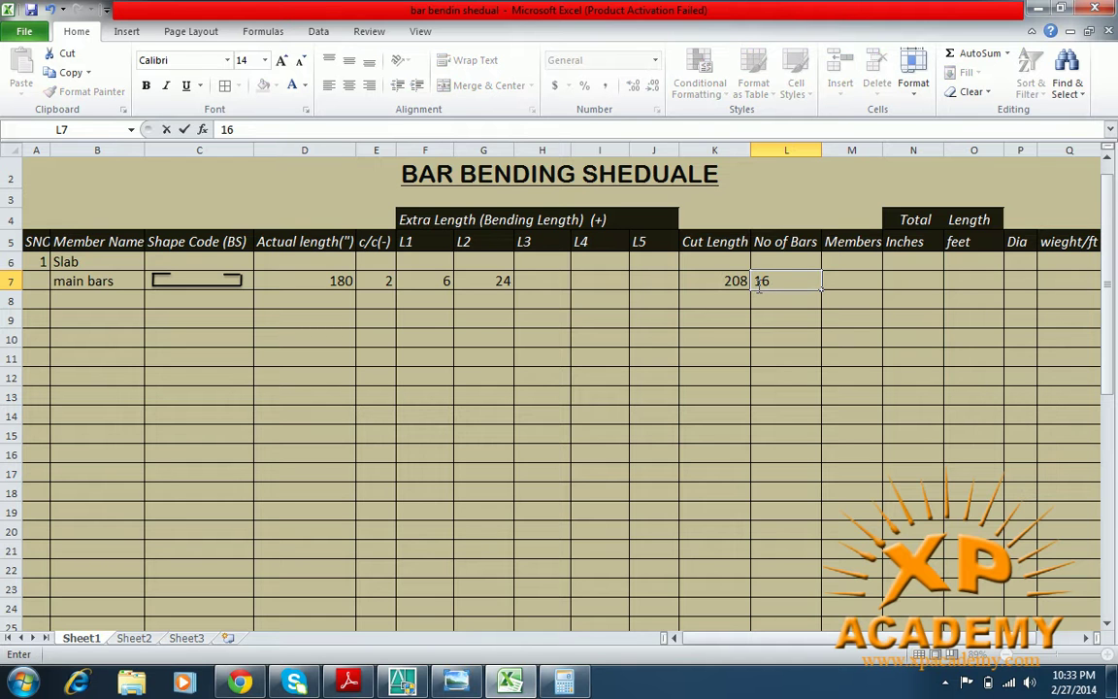
left_click(861, 282)
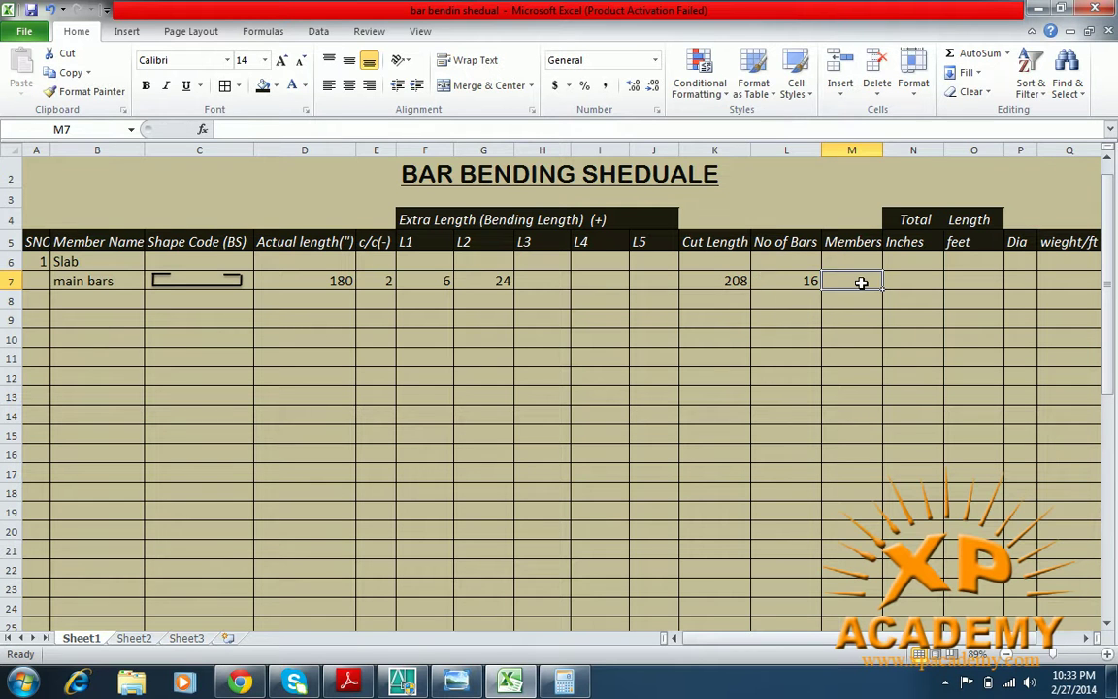
type("1")
- Calculate the main bars' total length in inches with the formula =K7*L7*M7
left_click(912, 280)
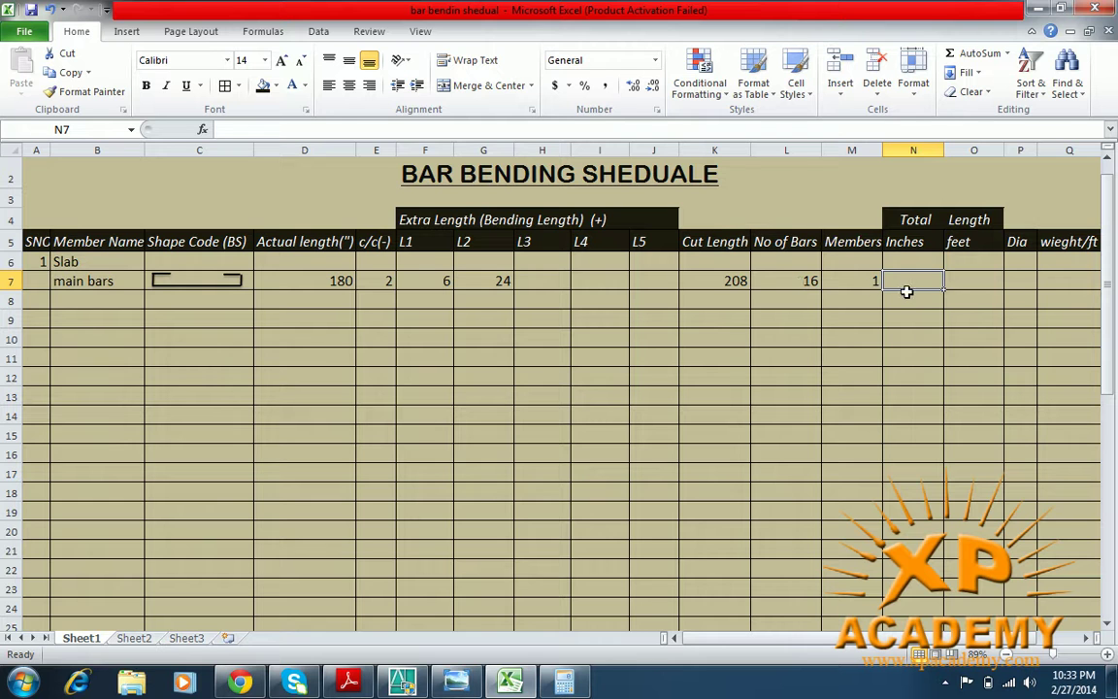
type("=")
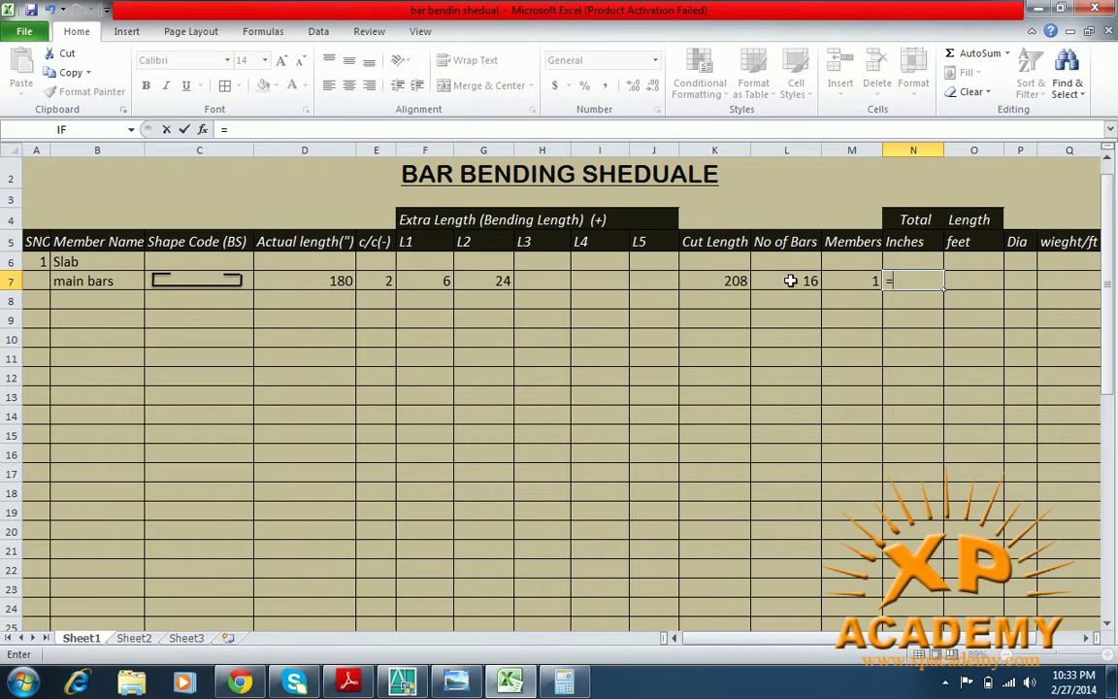
left_click(718, 282)
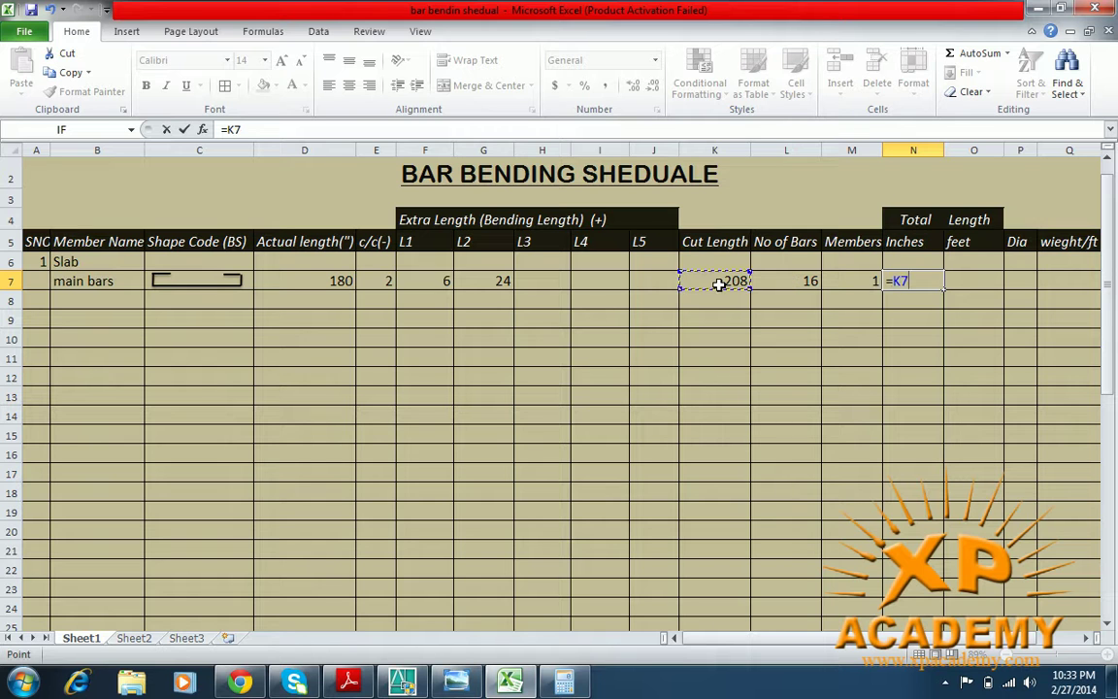
type("*")
left_click(799, 282)
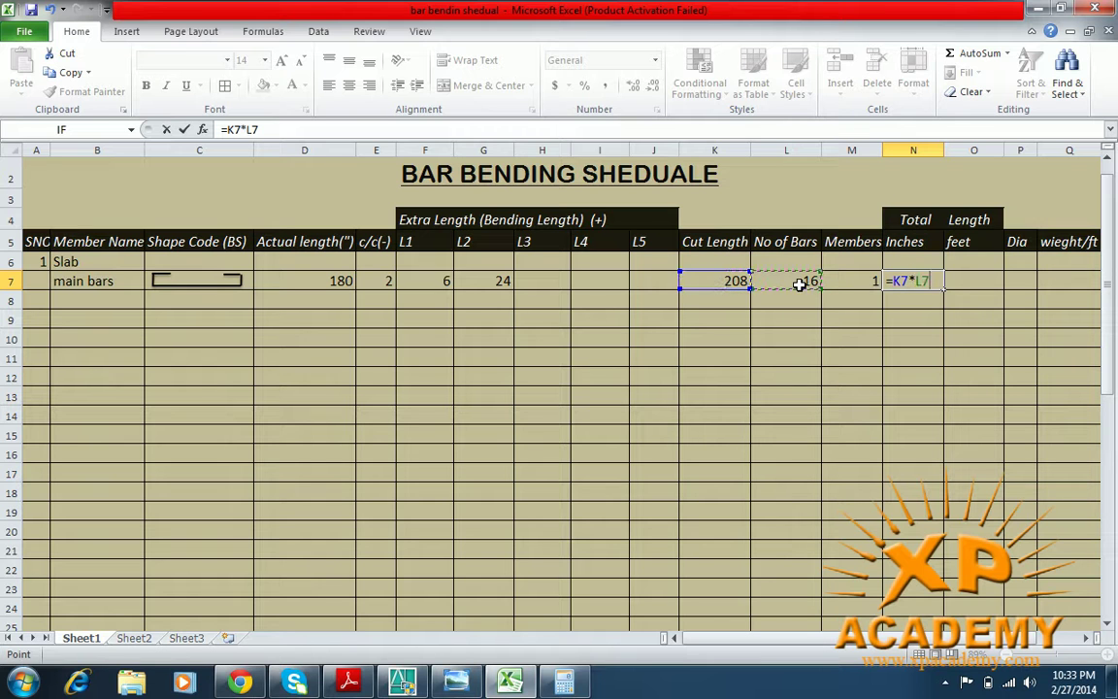
type("*")
left_click(870, 280)
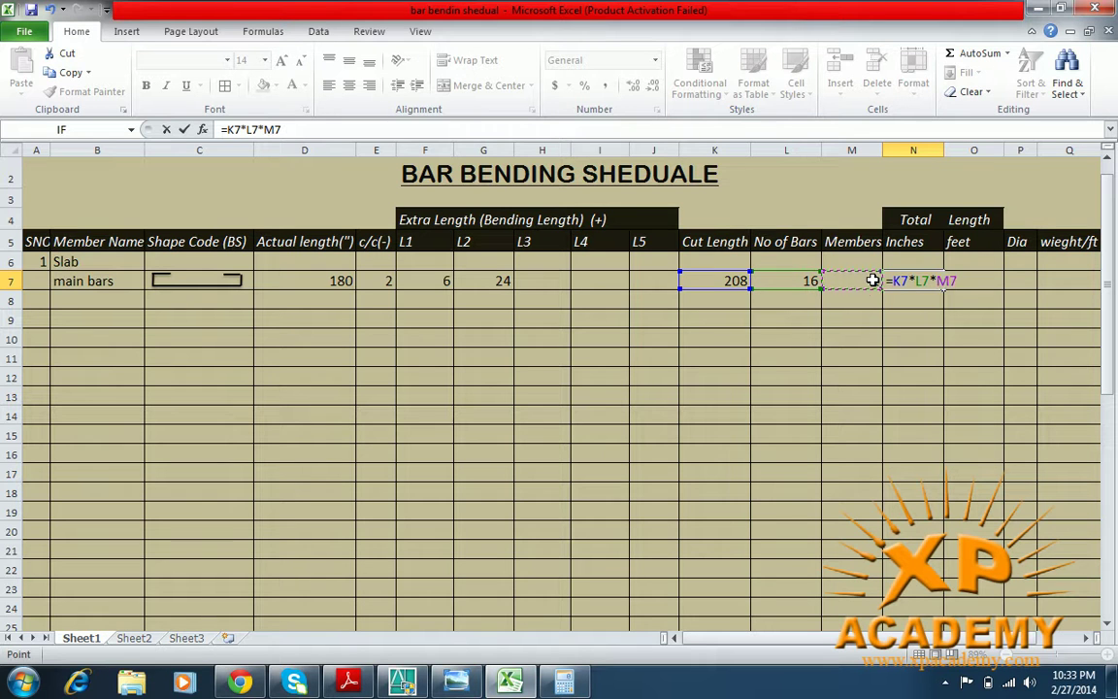
key("Return")
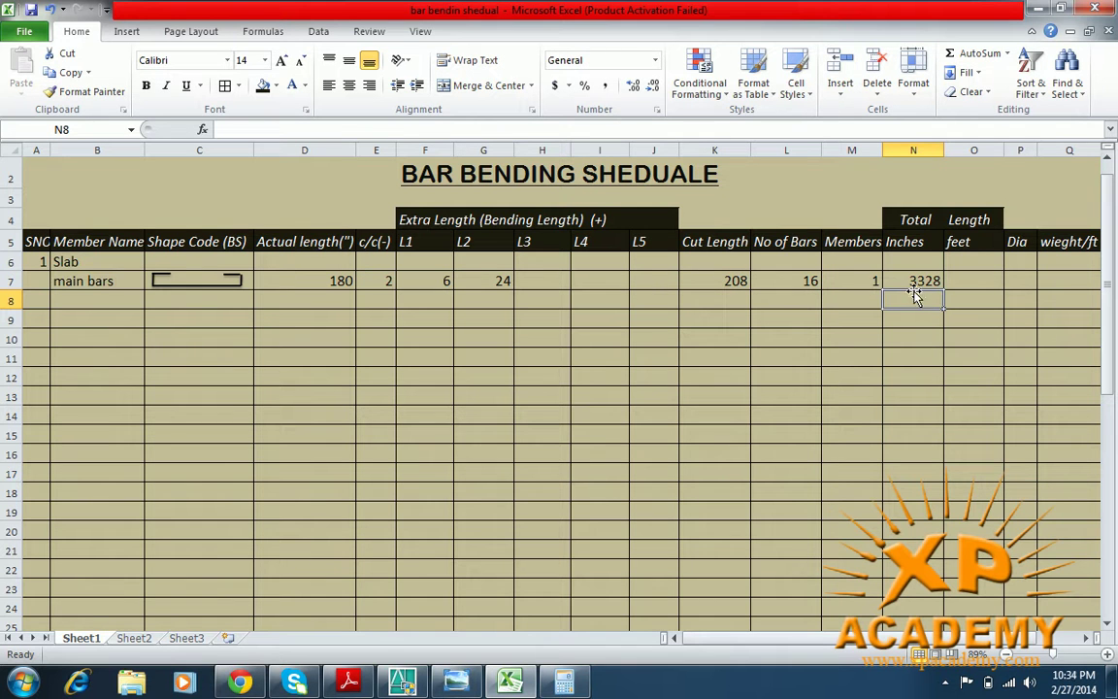
- Switch to Calculator, clear the previous entry and divide 3322 by 12 to convert the main bars' total length to feet
left_click(954, 278)
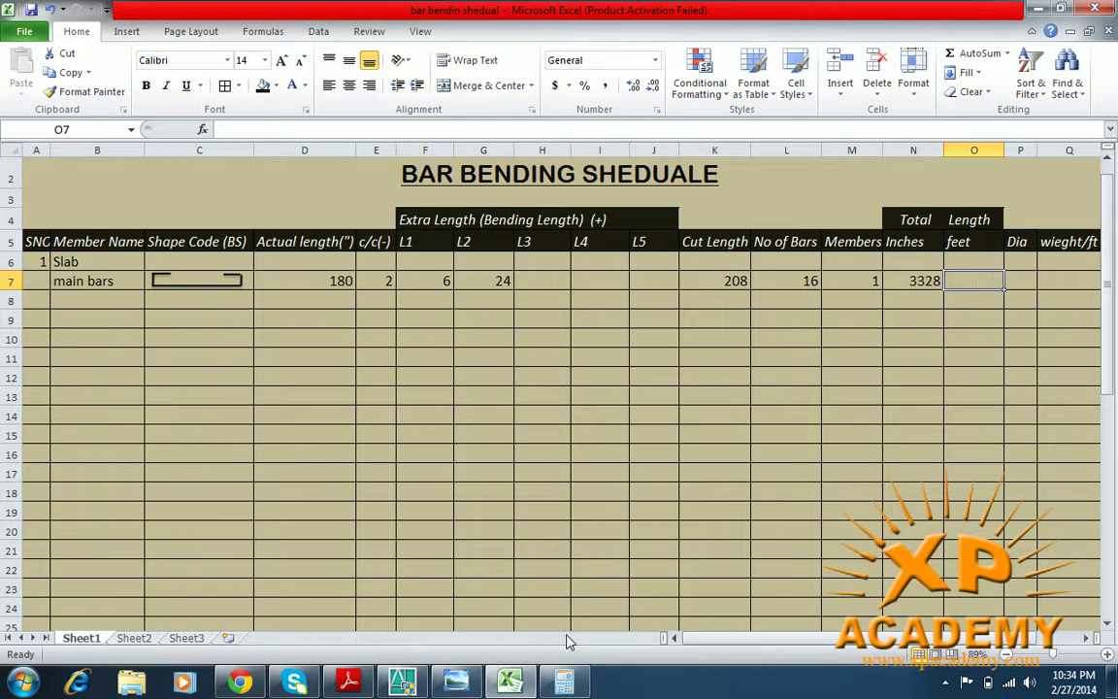
left_click(564, 682)
left_click_drag(677, 156, 642, 153)
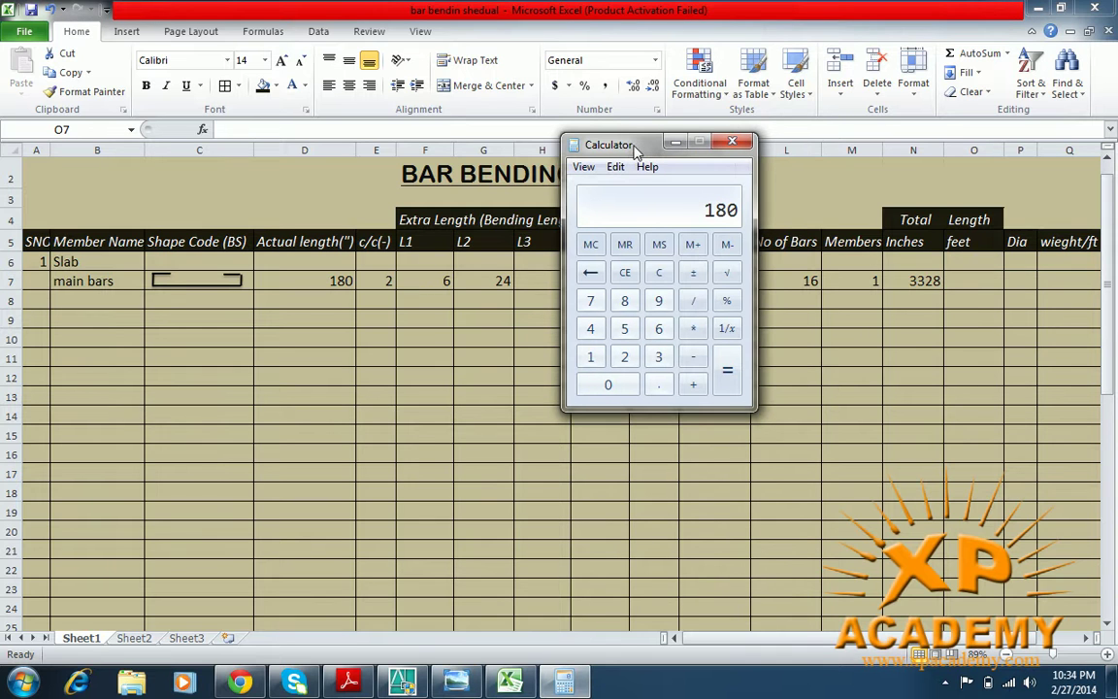
left_click(656, 273)
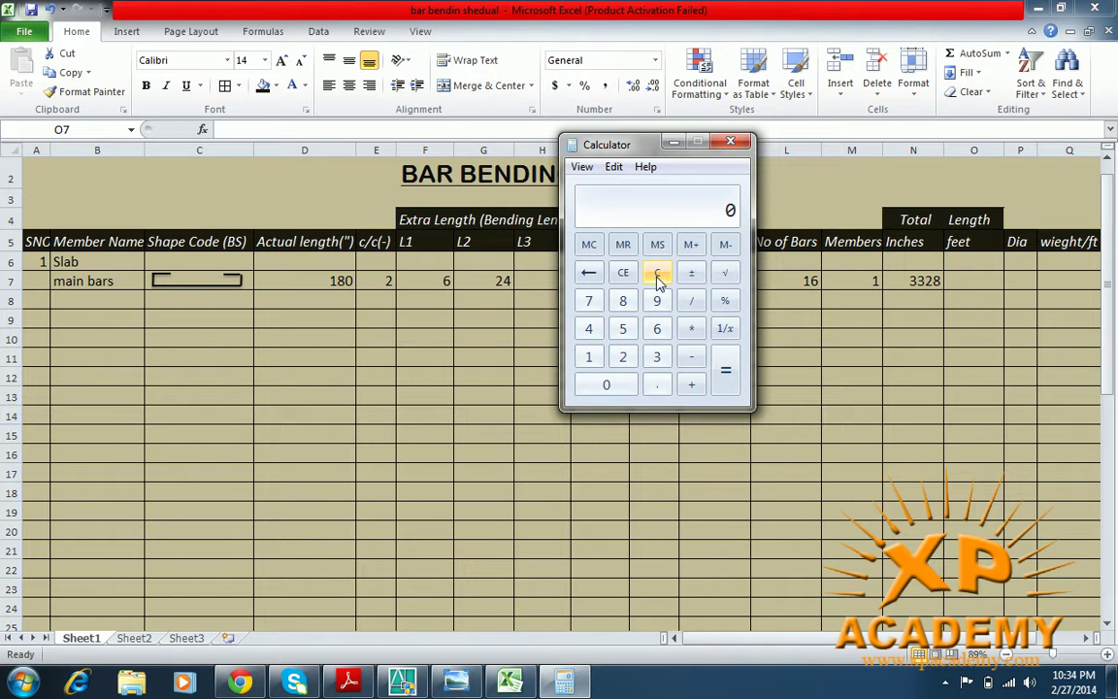
double_click(657, 357)
double_click(623, 357)
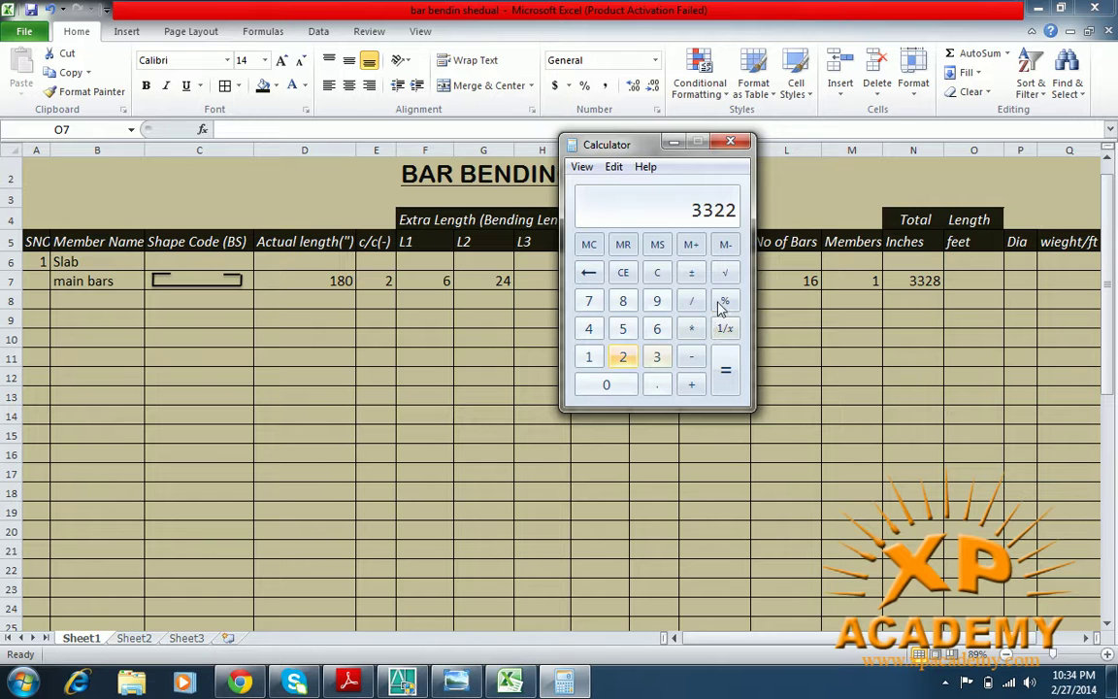
left_click(691, 304)
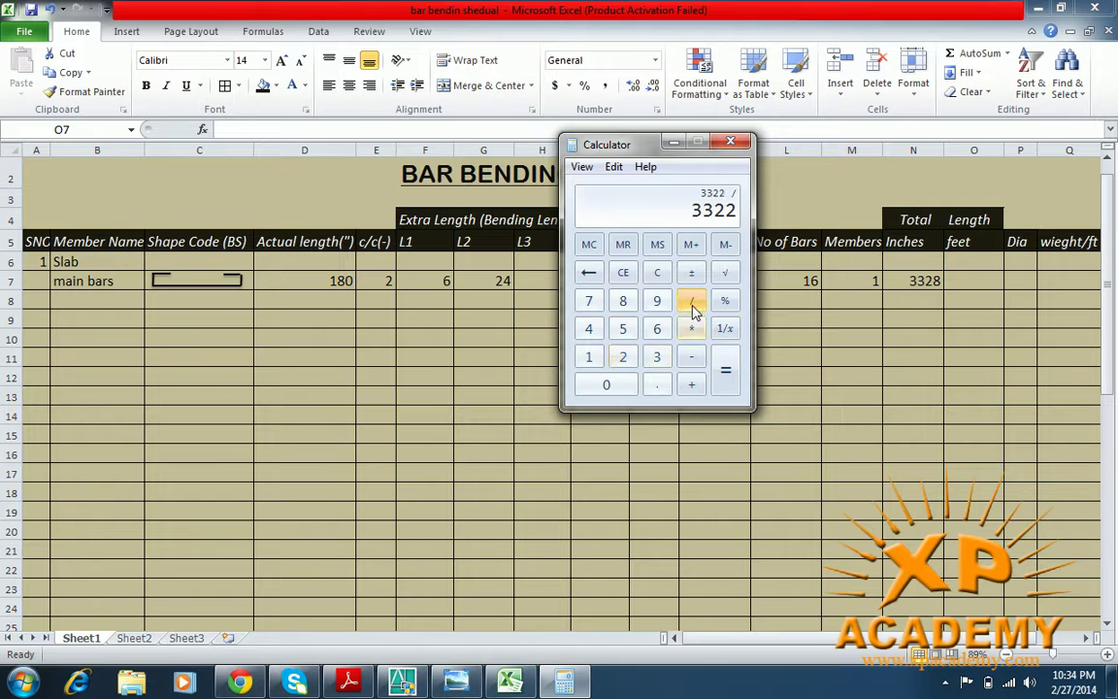
left_click(594, 359)
left_click(622, 357)
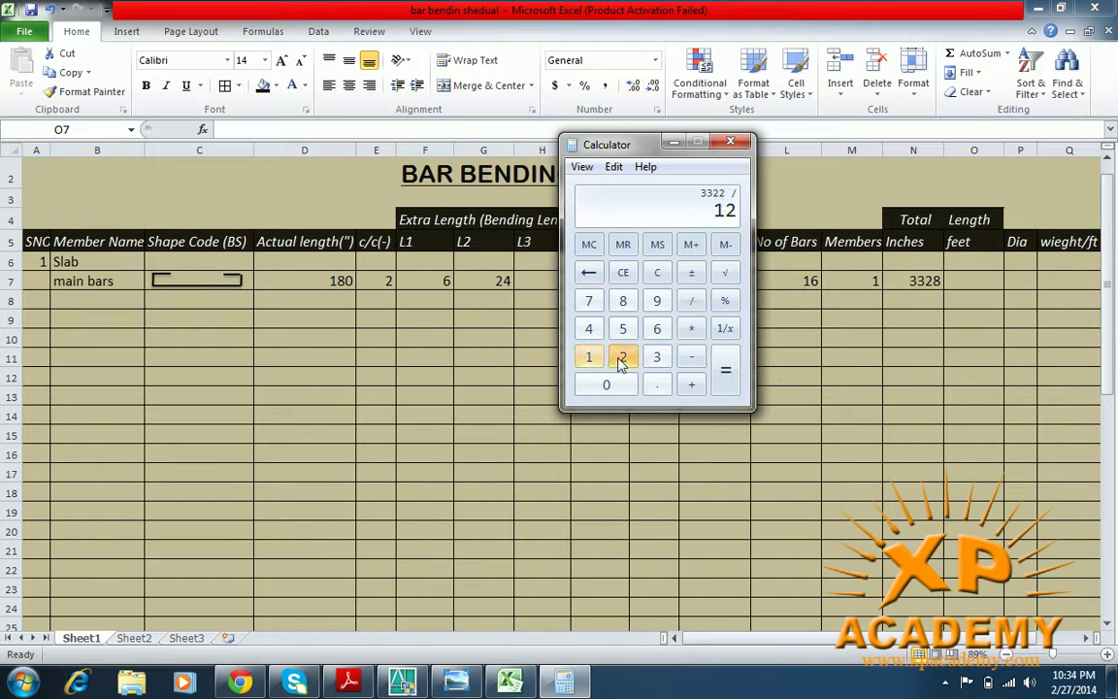
left_click(725, 378)
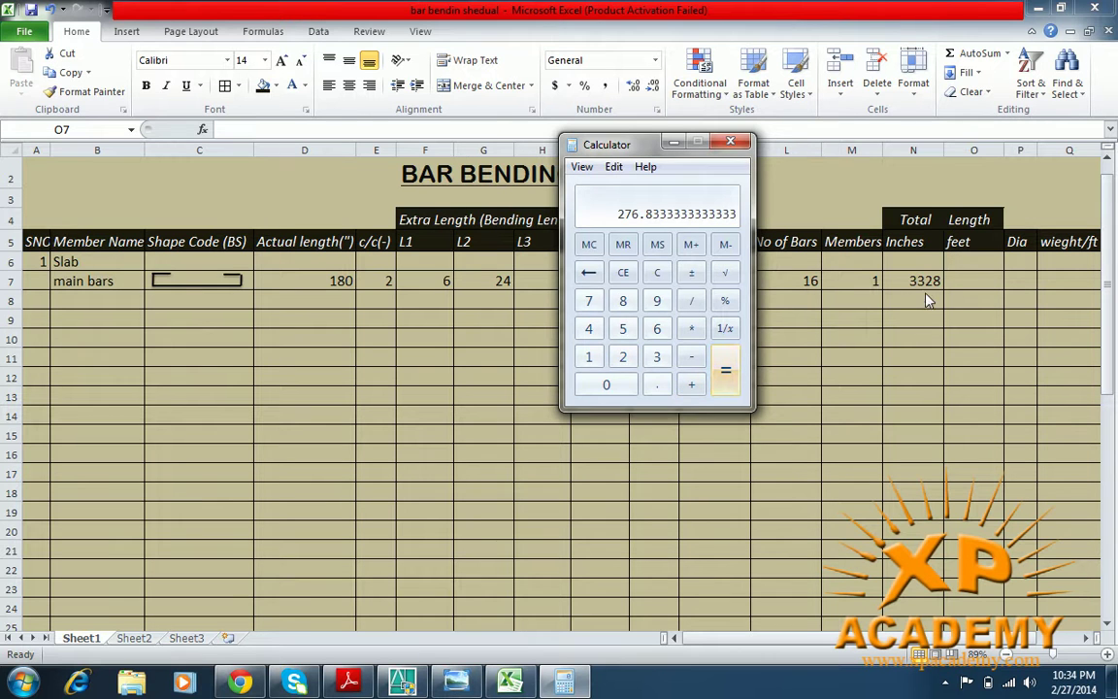
- Return to Excel and enter 276.833 as the main bars' total length in feet, rechecking the decimals in Calculator
left_click(954, 279)
type("2")
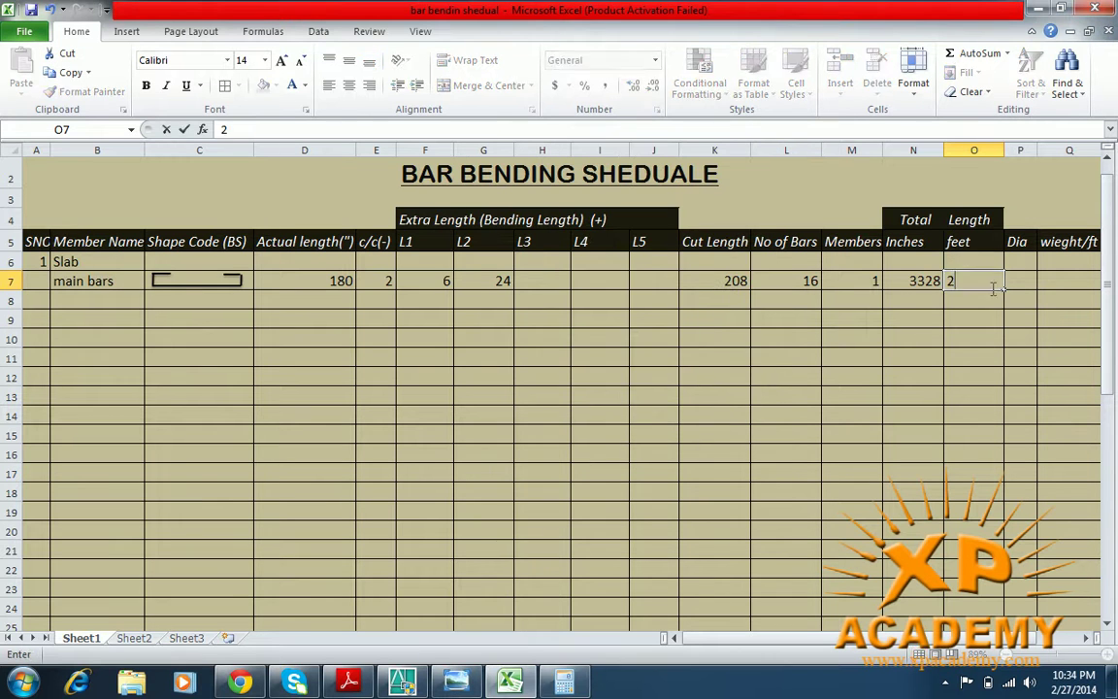
type("76.")
left_click(570, 682)
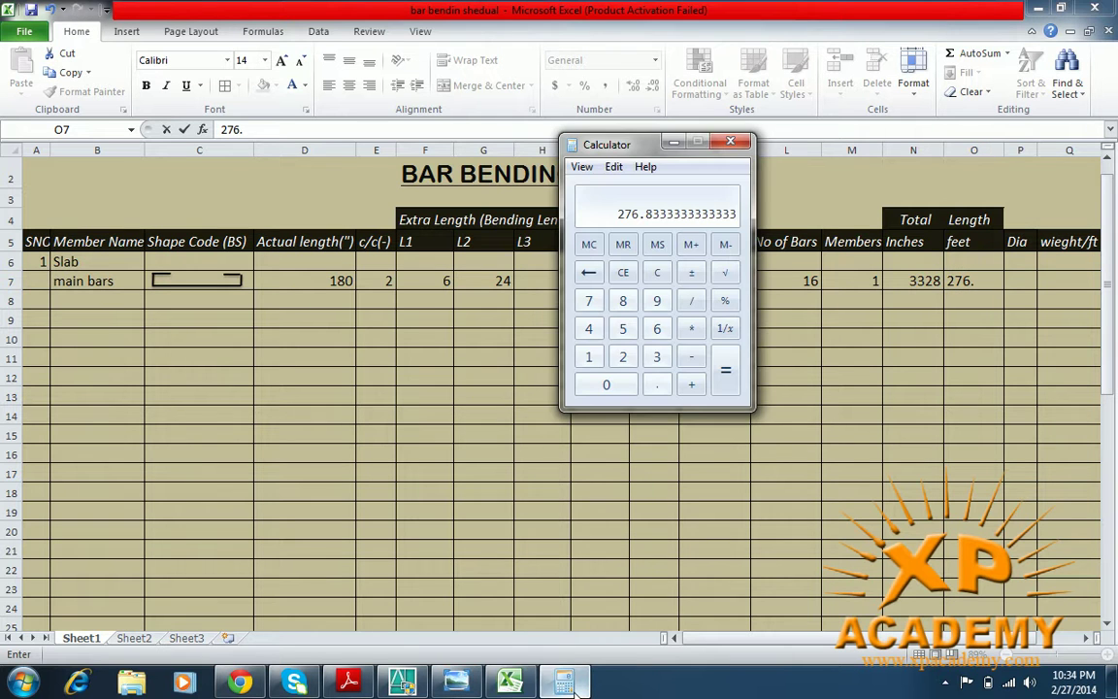
left_click(568, 683)
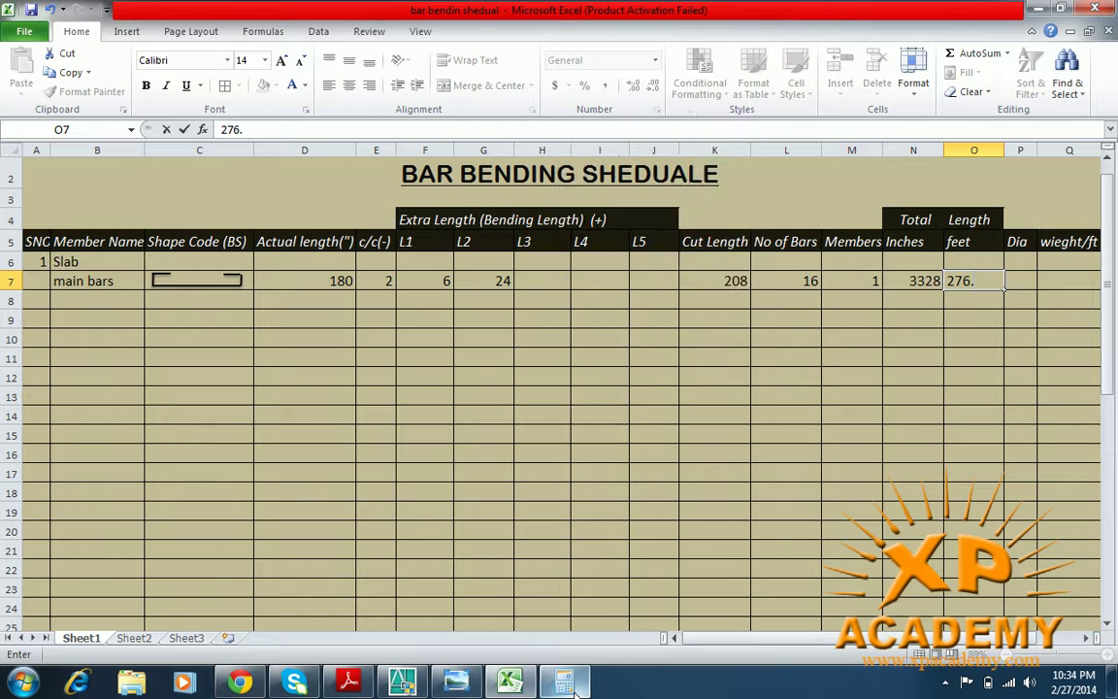
type("833")
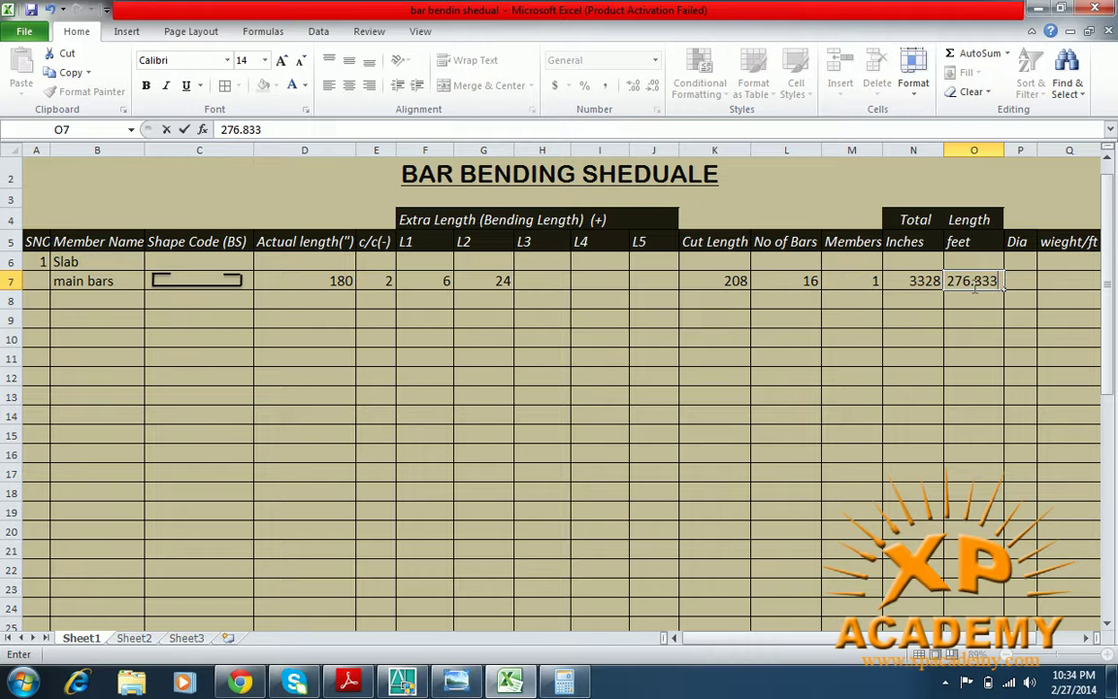
- Check the red main bar's size label on the AutoCAD plan and enter #6 as the main bars' Dia in Excel
left_click(1012, 280)
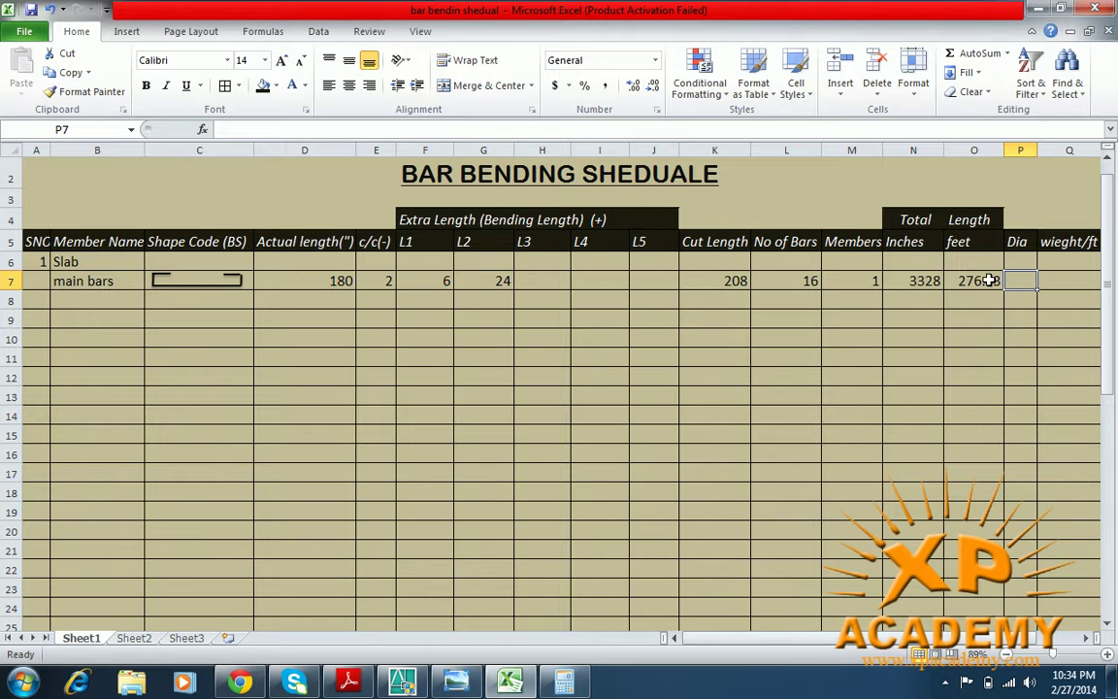
left_click(402, 681)
scroll(702, 302, "down", 5)
scroll(711, 474, "up", 4)
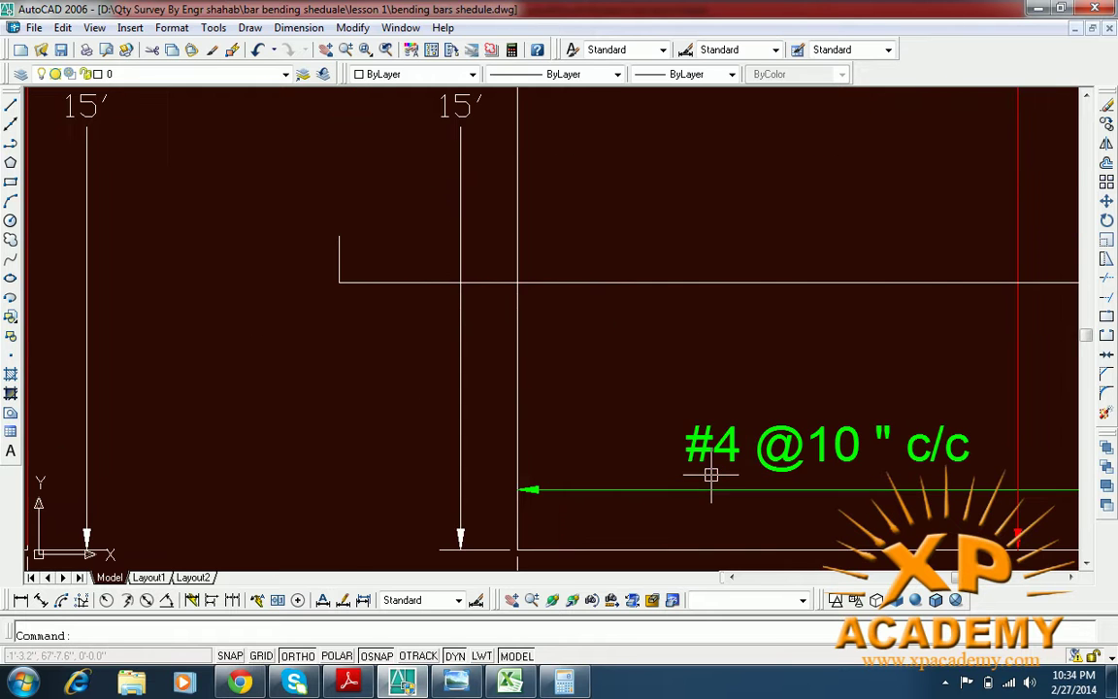
left_click_drag(784, 521, 771, 545)
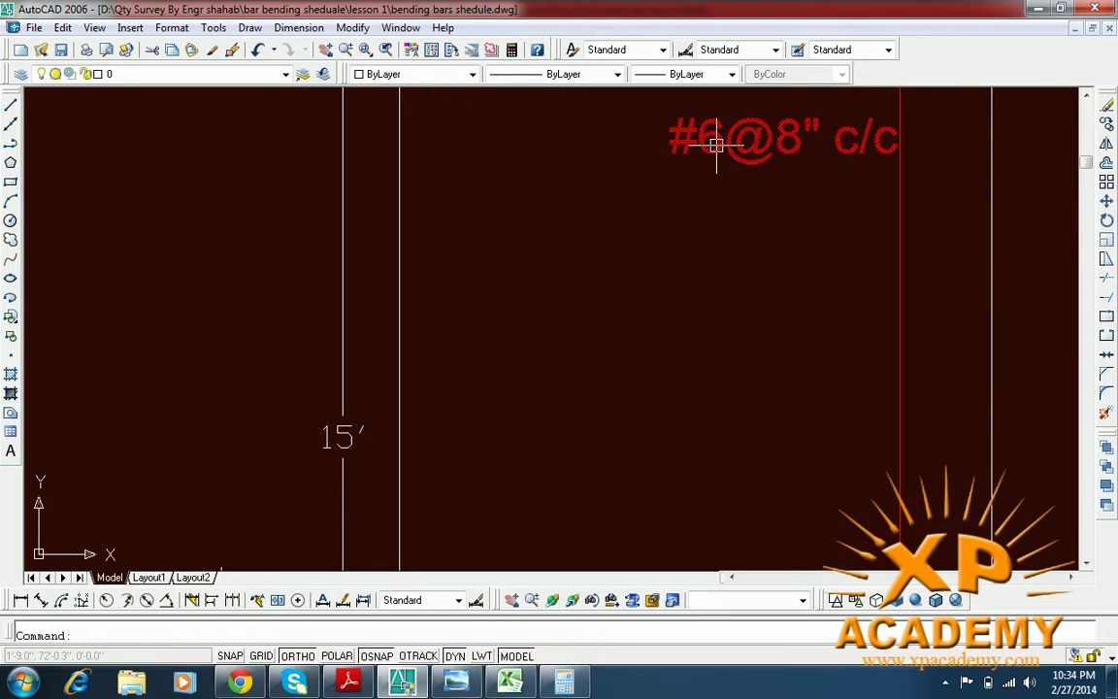
left_click_drag(735, 149, 736, 215)
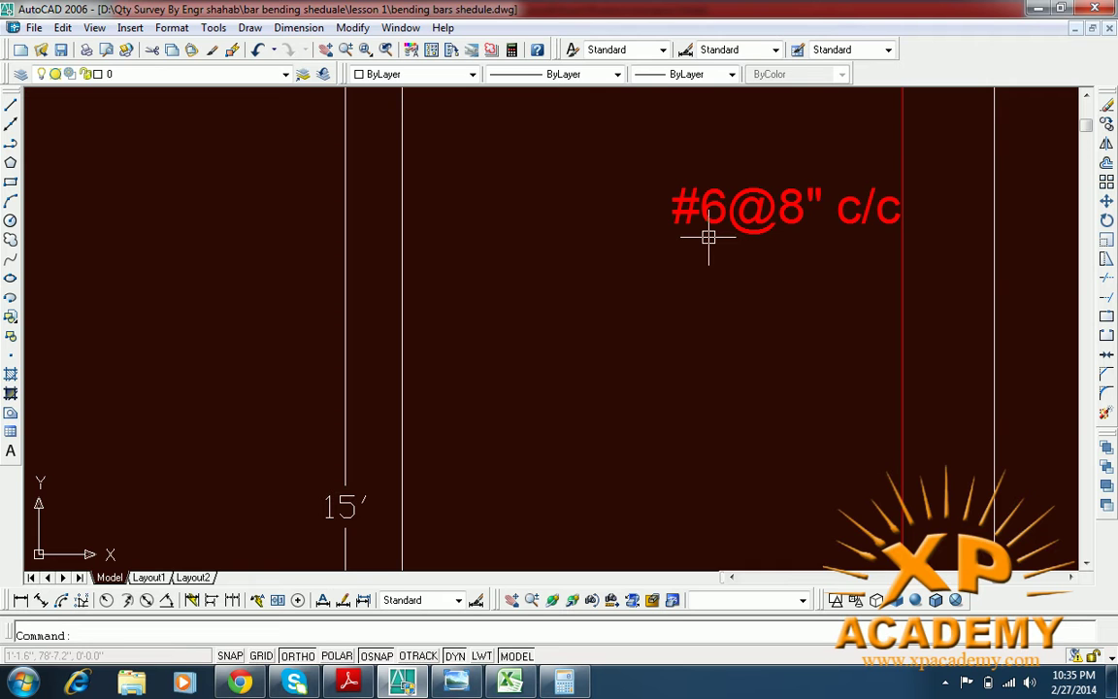
left_click(1037, 16)
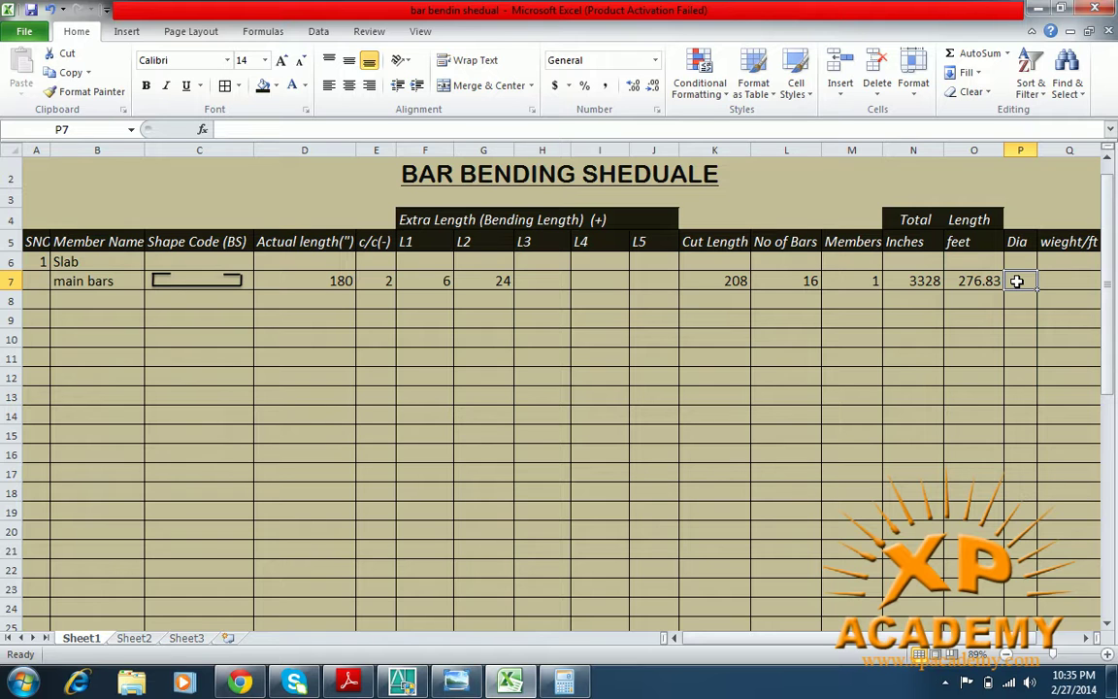
type("#6")
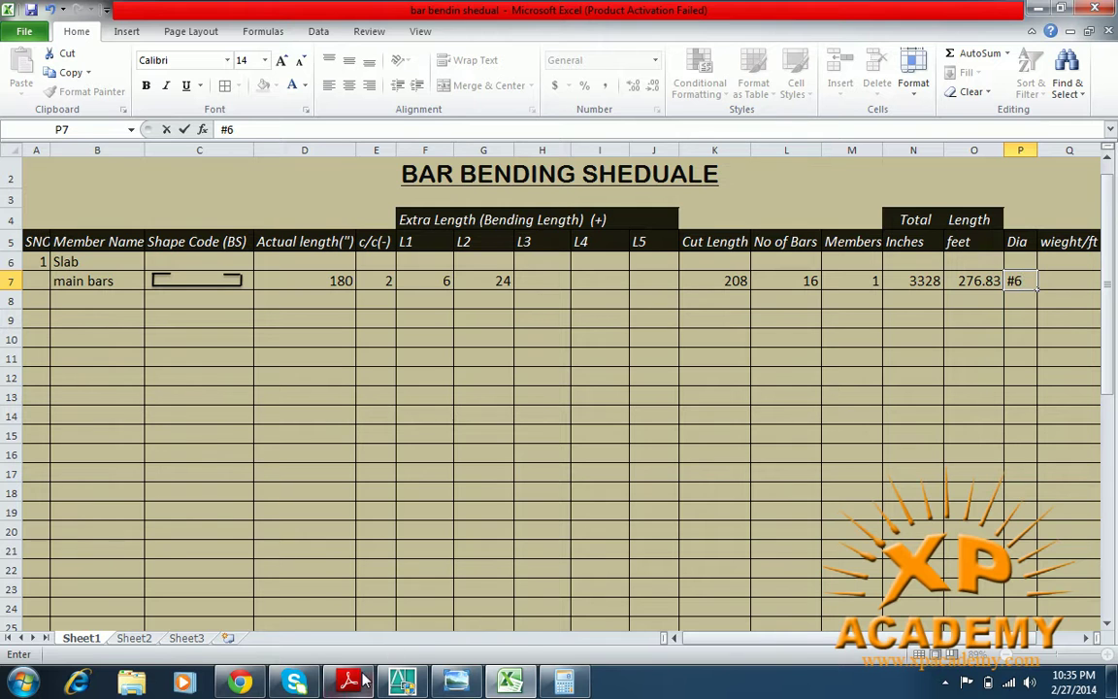
- Look up the #6 bar's weight per foot in databook.pdf in Adobe Reader and enter 1.502 as the main bars' weight per foot in Excel
left_click(417, 567)
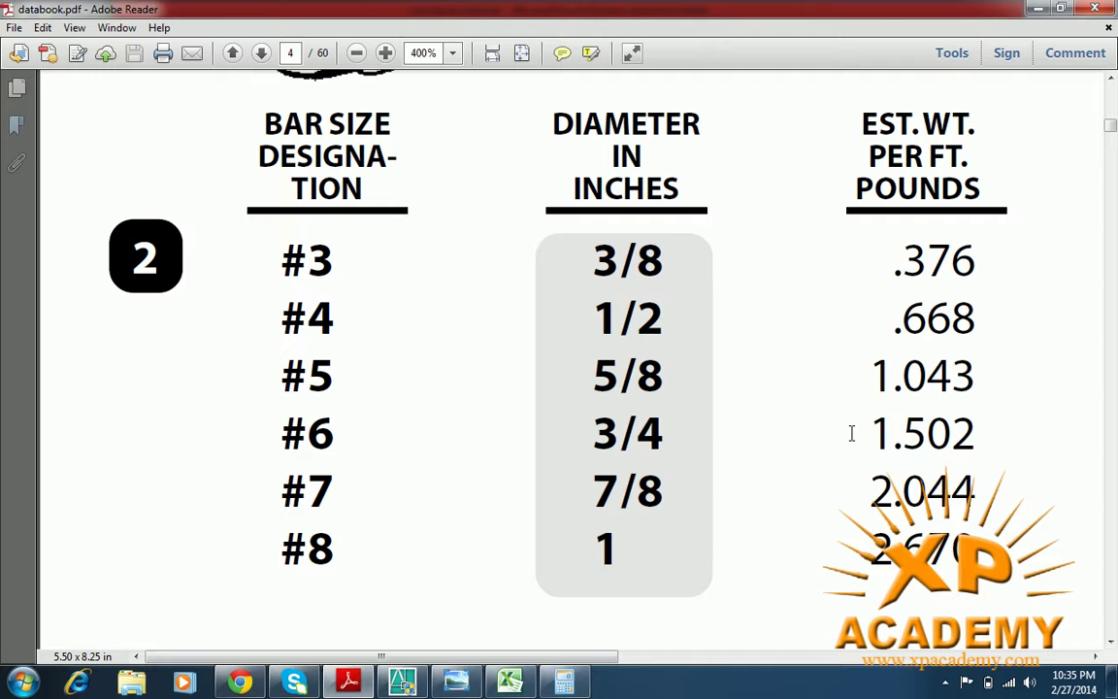
left_click(1035, 19)
left_click(1058, 282)
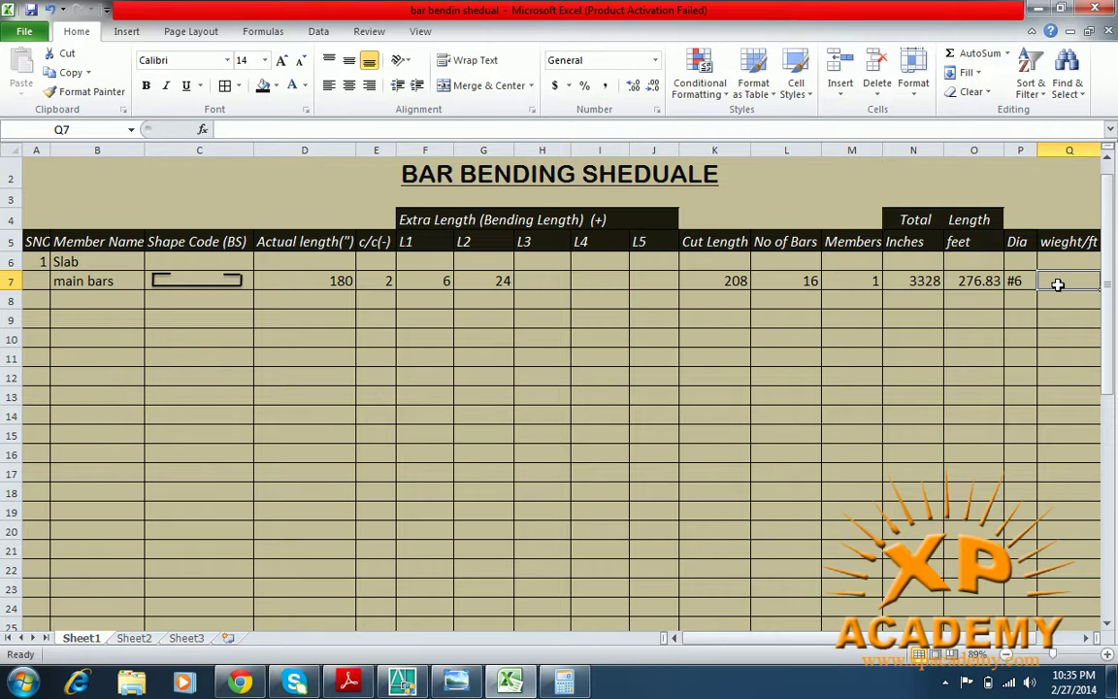
type("1.5")
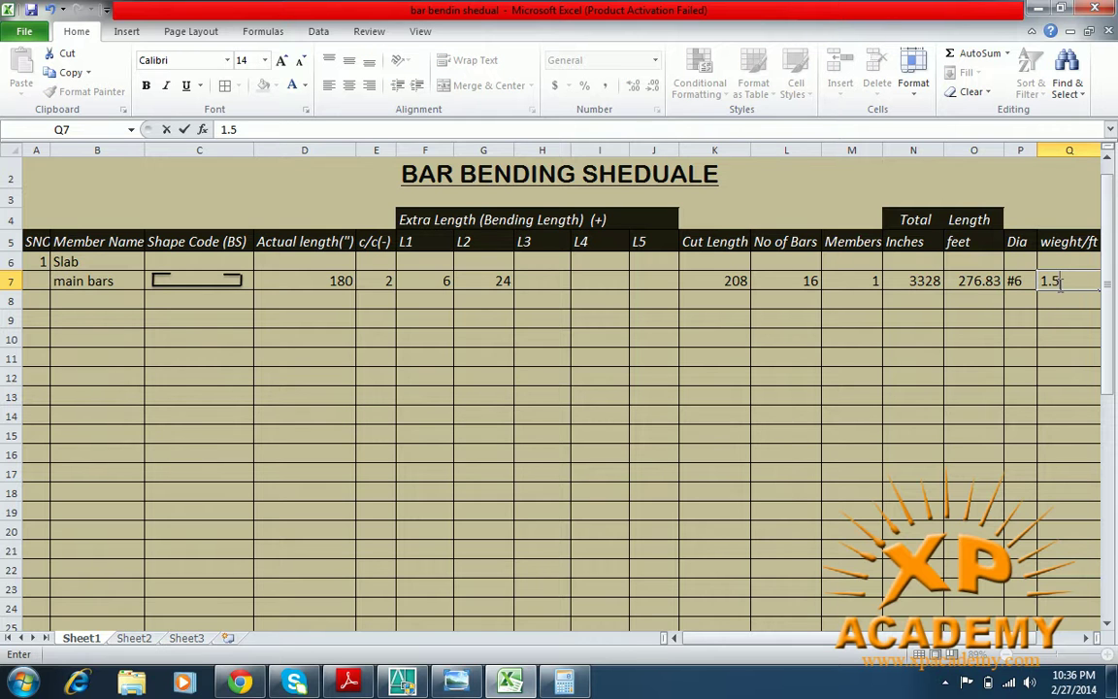
type("03")
key("BackSpace")
type("2")
- Change the weight-per-foot column heading to LBS/ft
double_click(1084, 242)
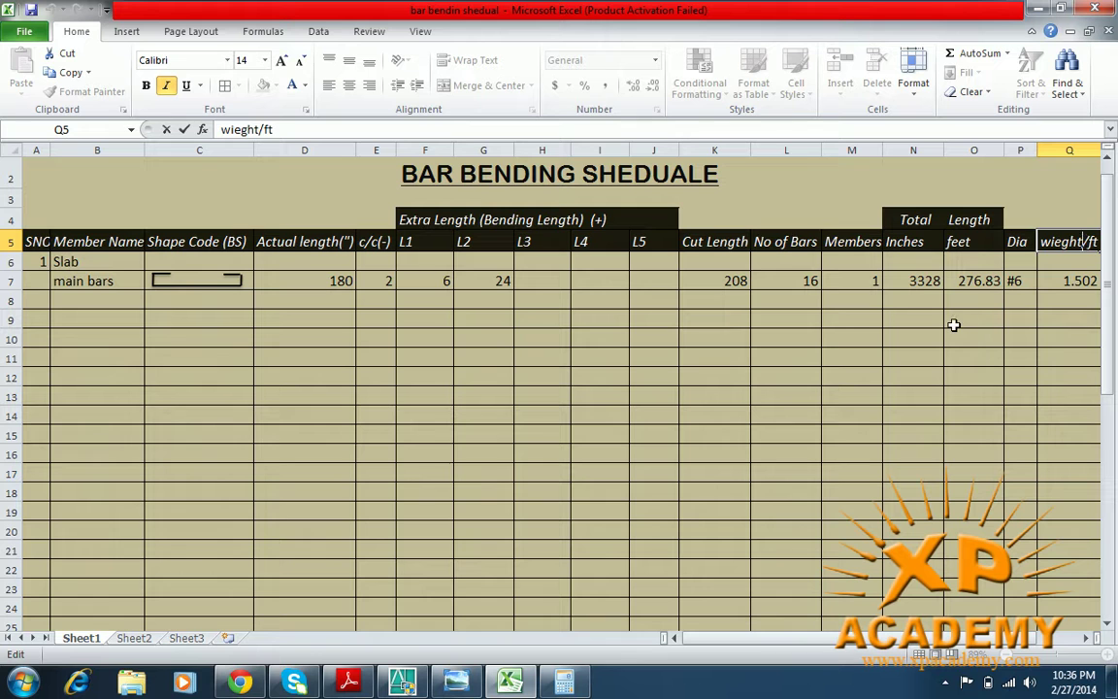
key("BackSpace")
key("BackSpace")
key("BackSpace")
key("BackSpace")
key("BackSpace")
key("BackSpace")
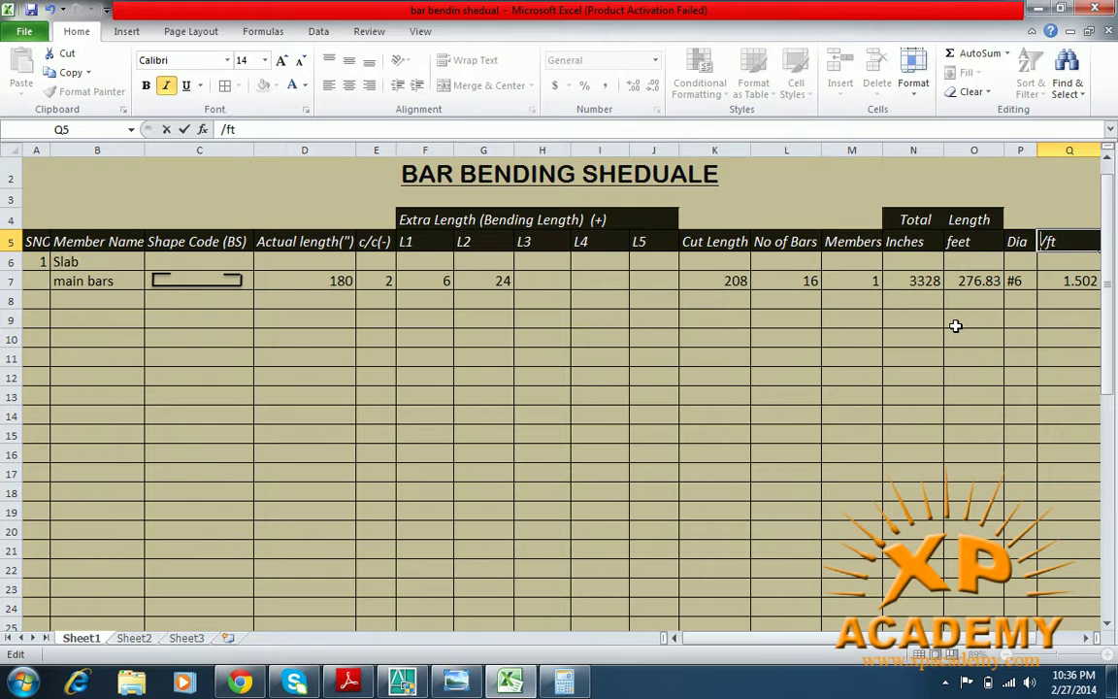
type("LBS")
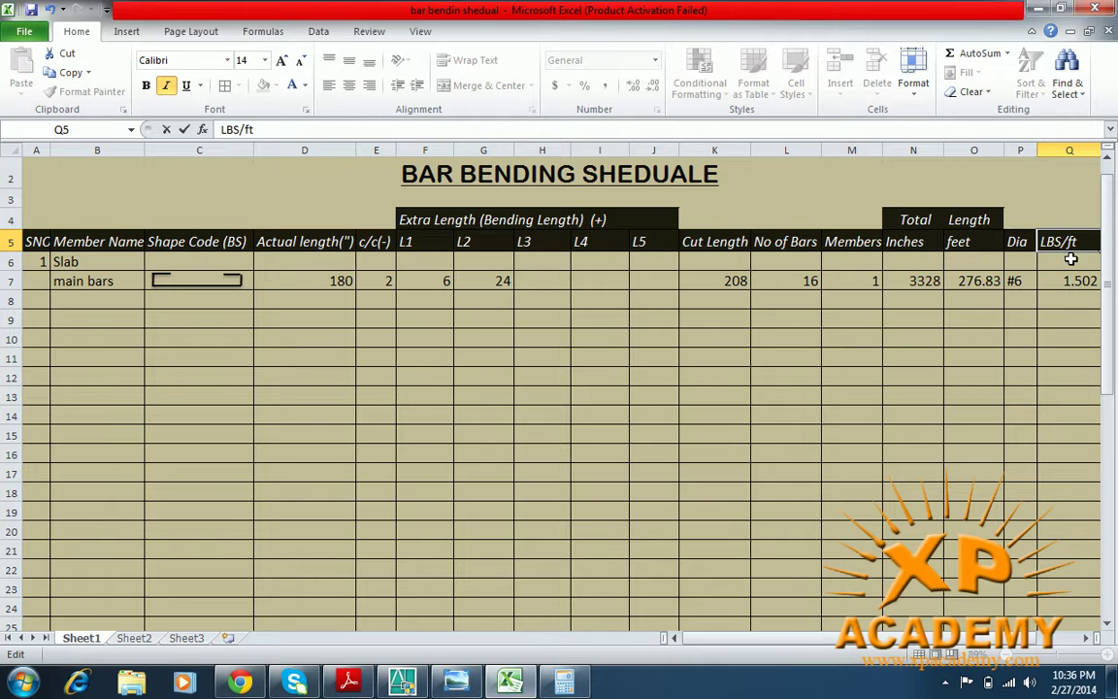
- Enter "wieght" as the upper heading in the cell above LBS/ft
left_click(1057, 220)
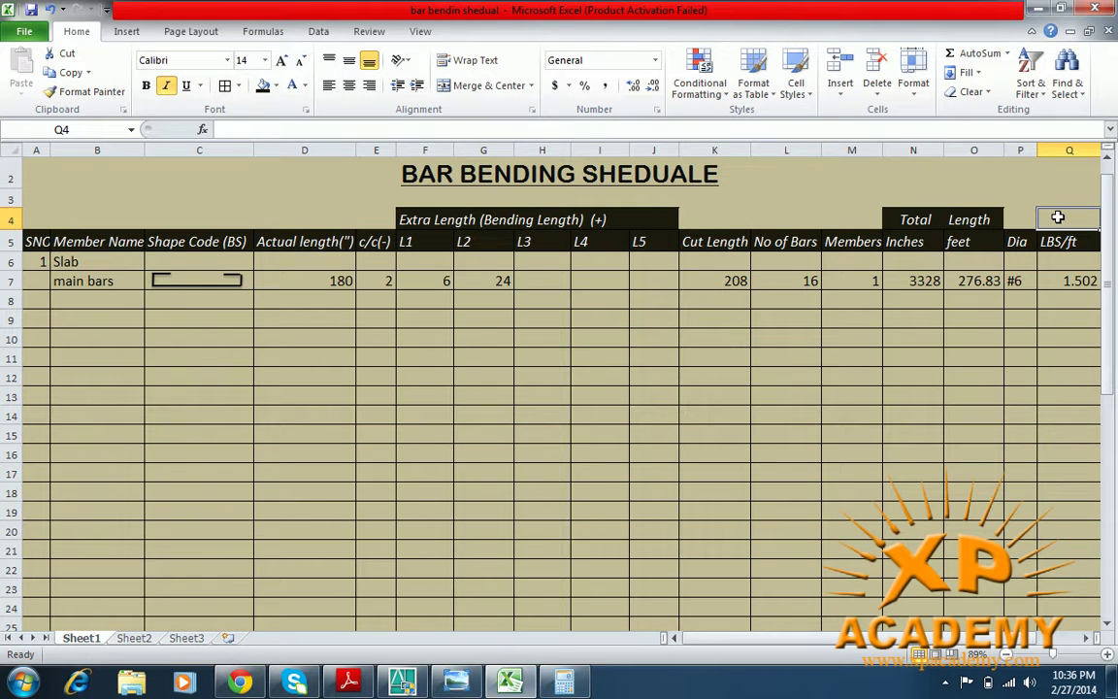
type("wi")
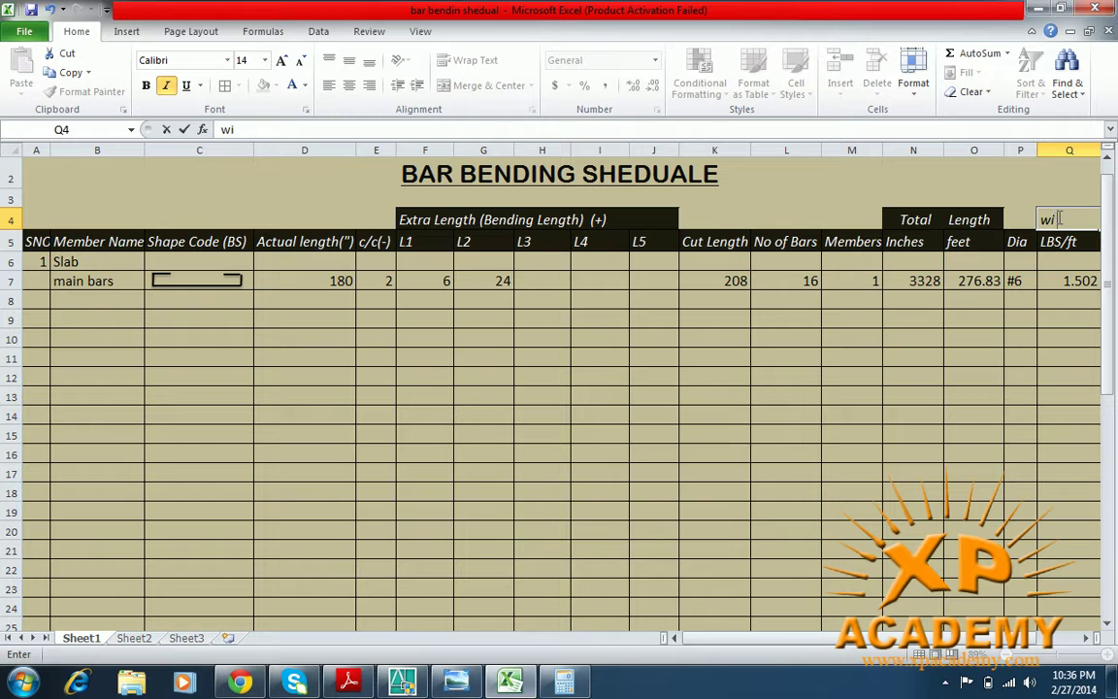
type("eght")
left_click(1020, 338)
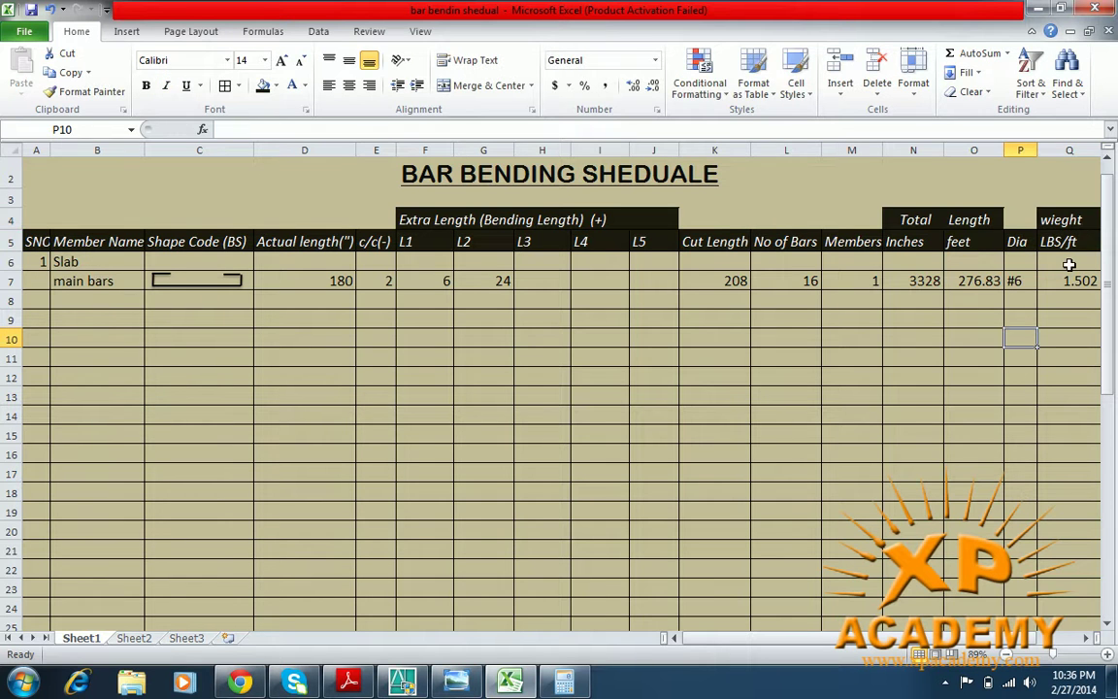
- Change the unit heading below "wieght" to Lbs/ft
left_click(1074, 220)
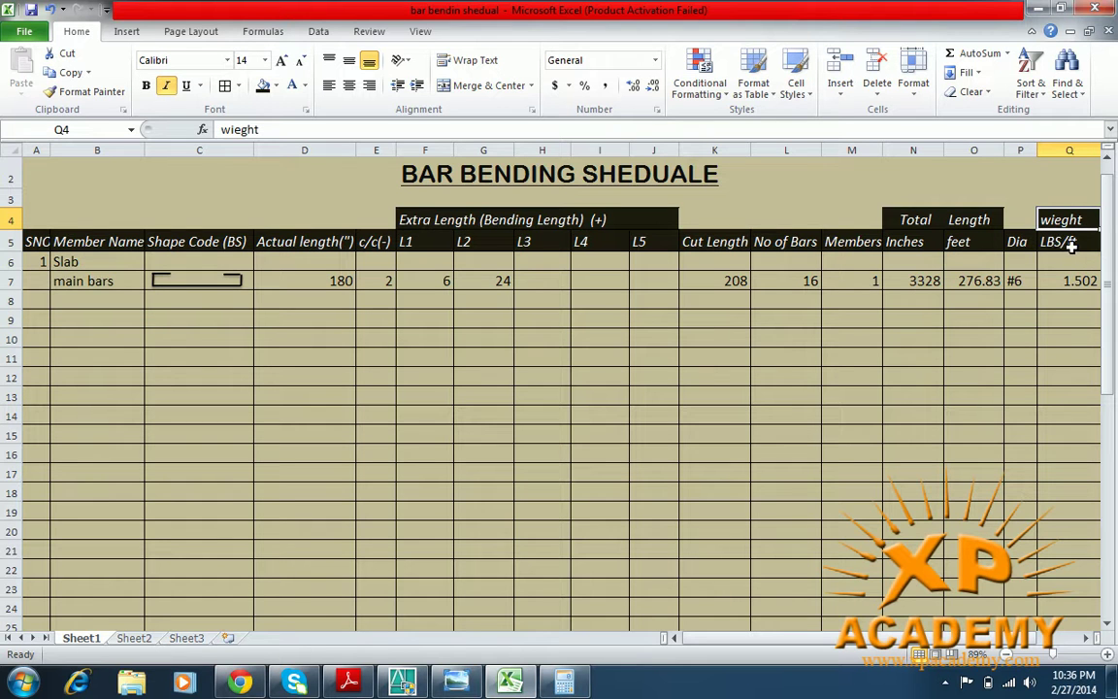
double_click(1062, 240)
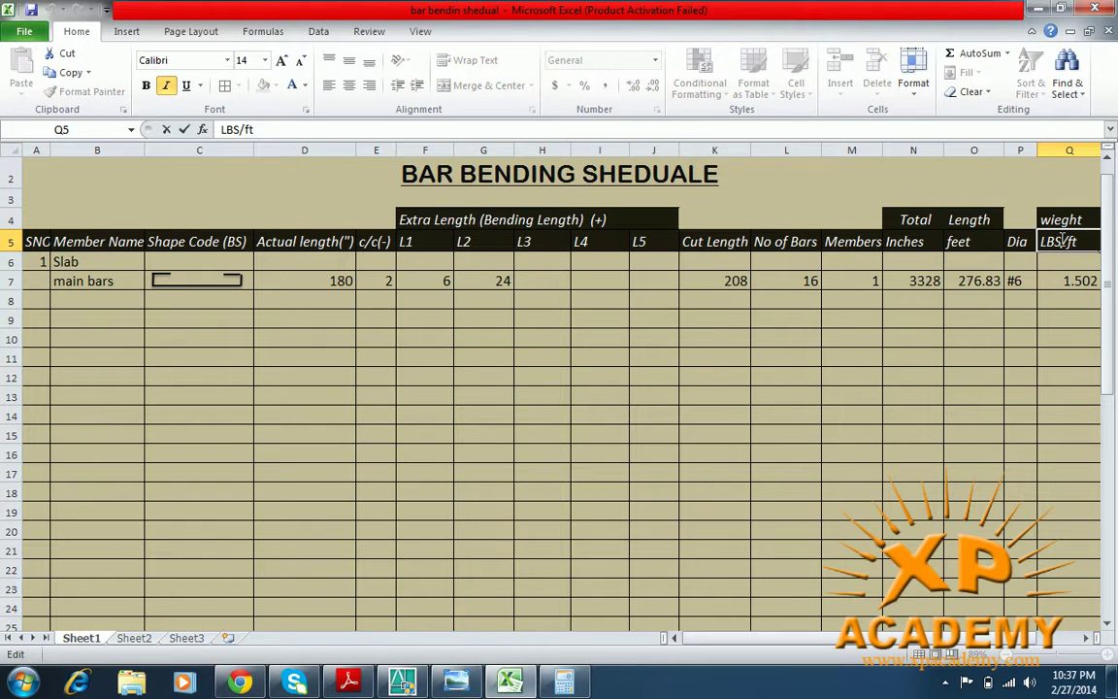
key("BackSpace")
key("BackSpace")
type("bs")
key("Return")
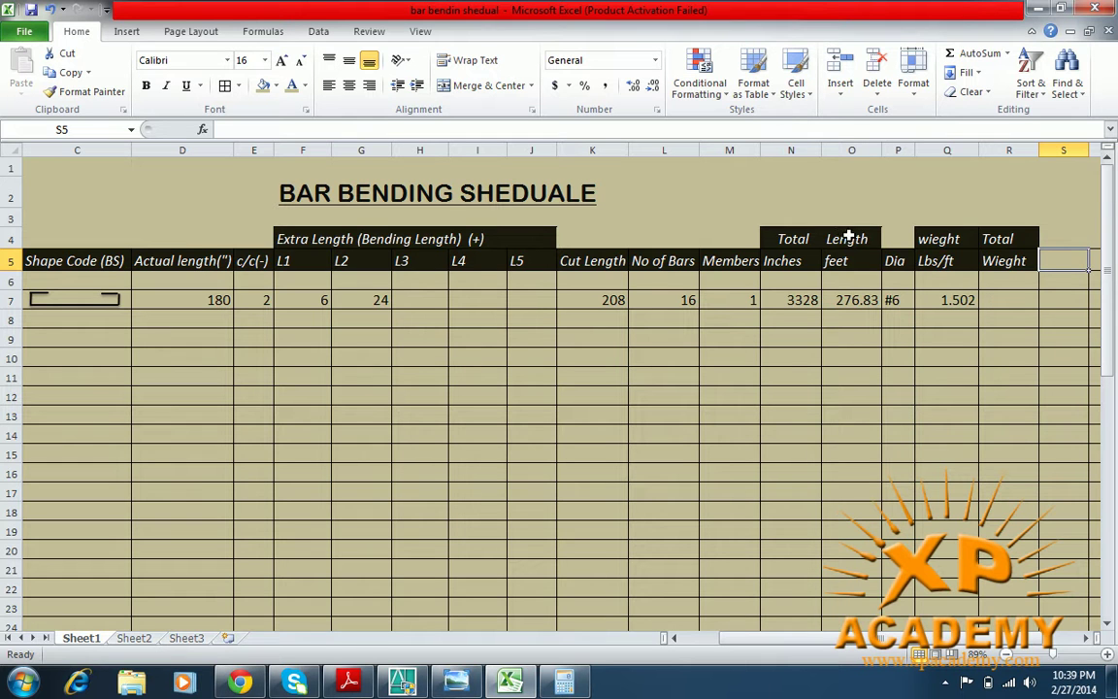
- Widen the total length feet column slightly so the main bars' value shows all three decimals
double_click(869, 302)
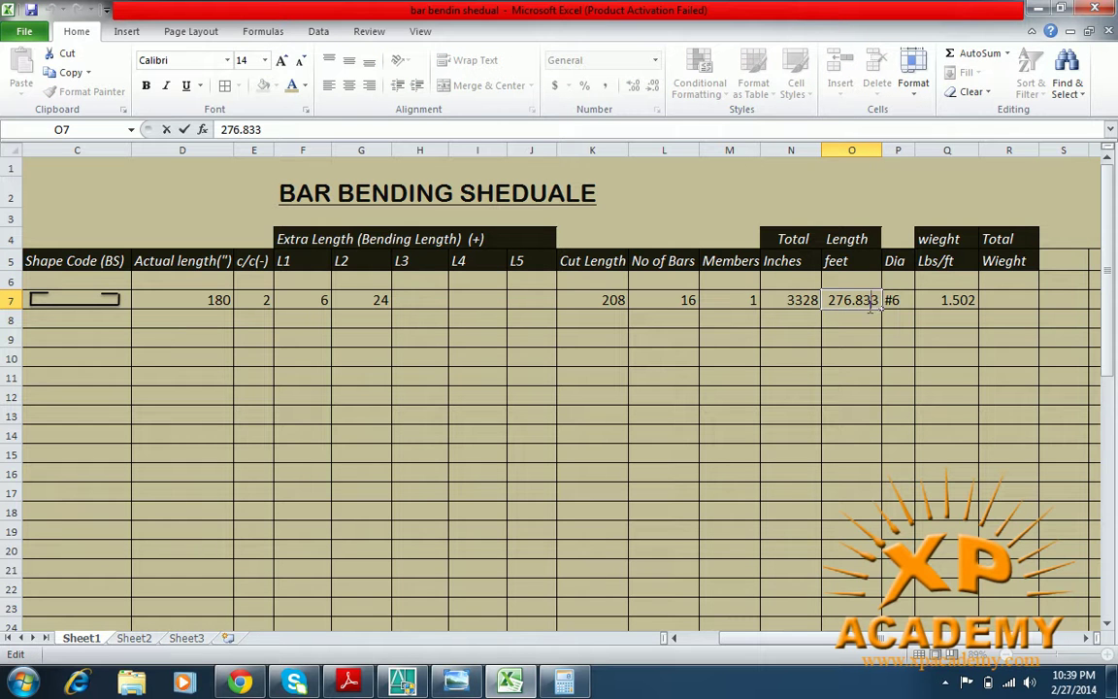
left_click(871, 261)
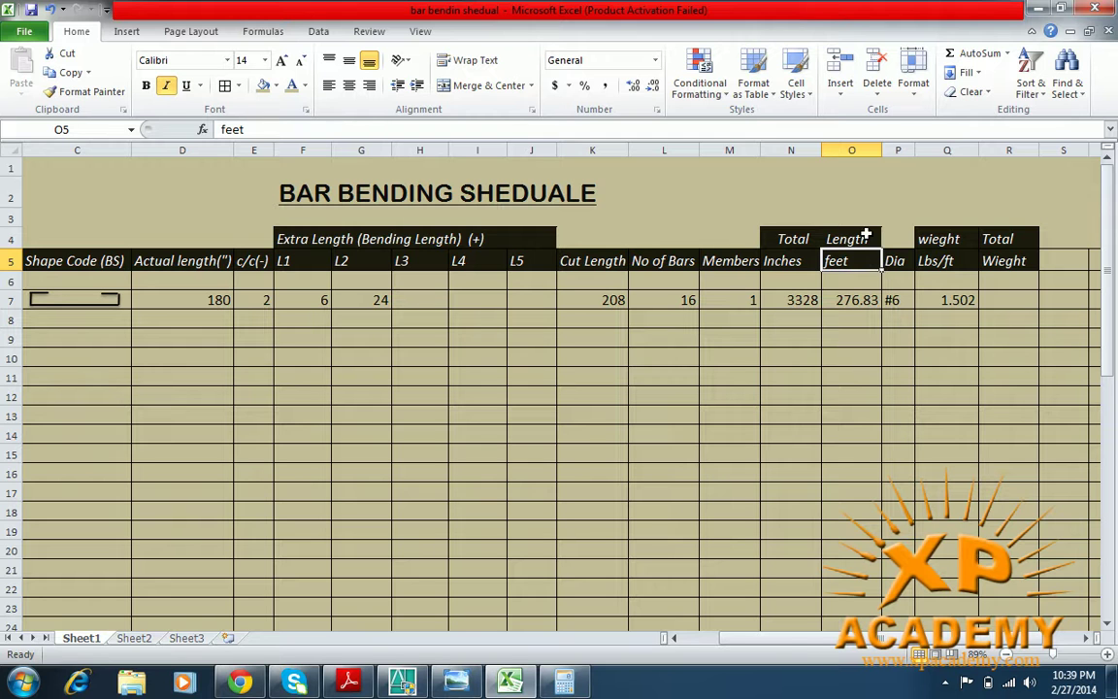
left_click(871, 151)
left_click_drag(877, 154, 888, 152)
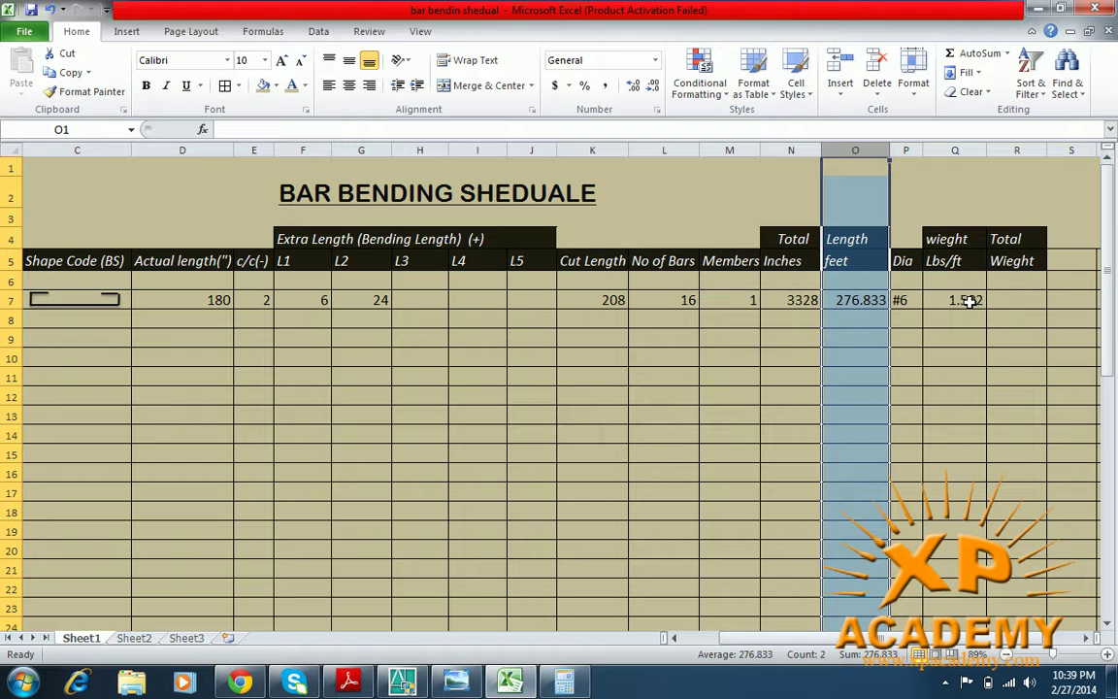
- Calculate the main bars' Total Wieght in R7 with the formula =O7*Q7
left_click(1025, 305)
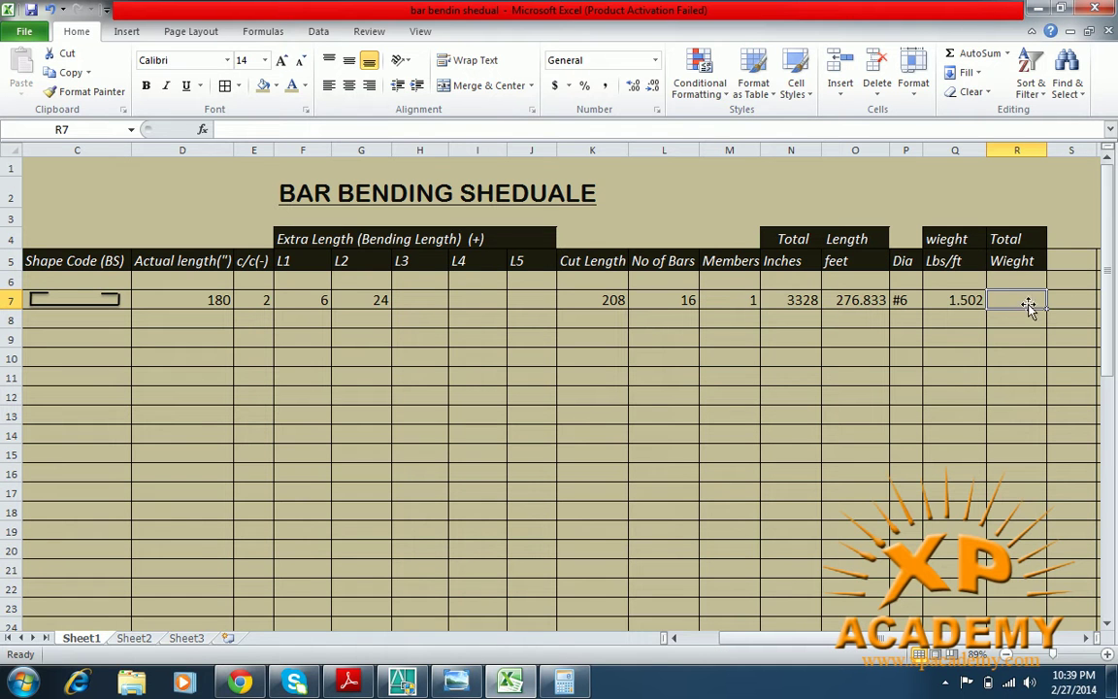
type("=")
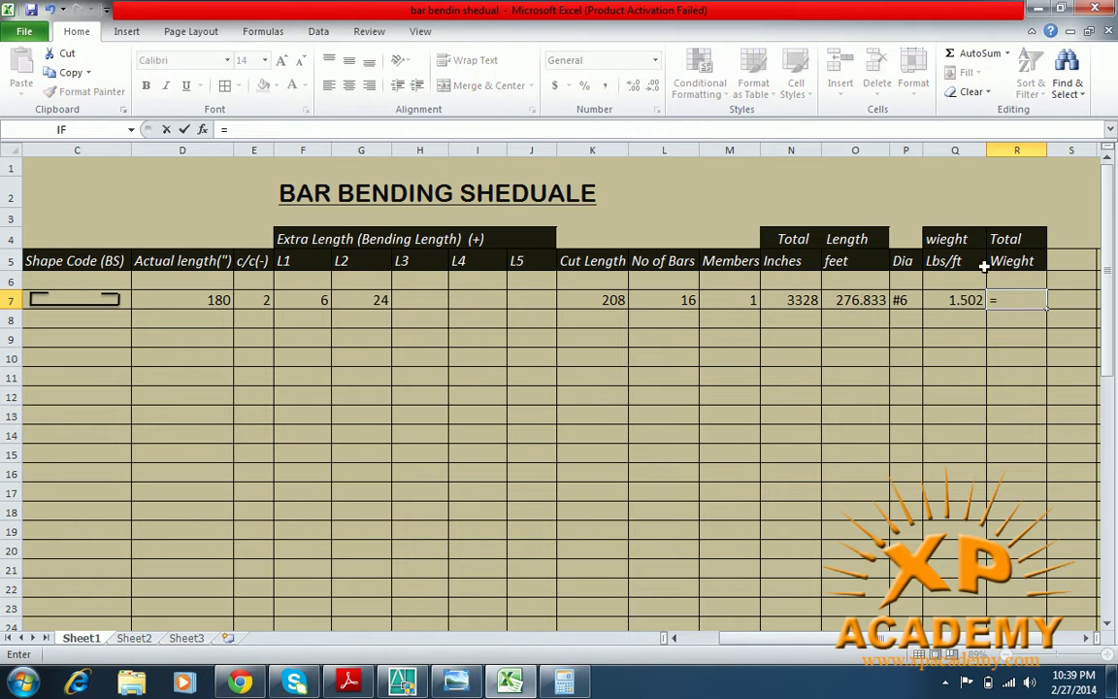
left_click(867, 301)
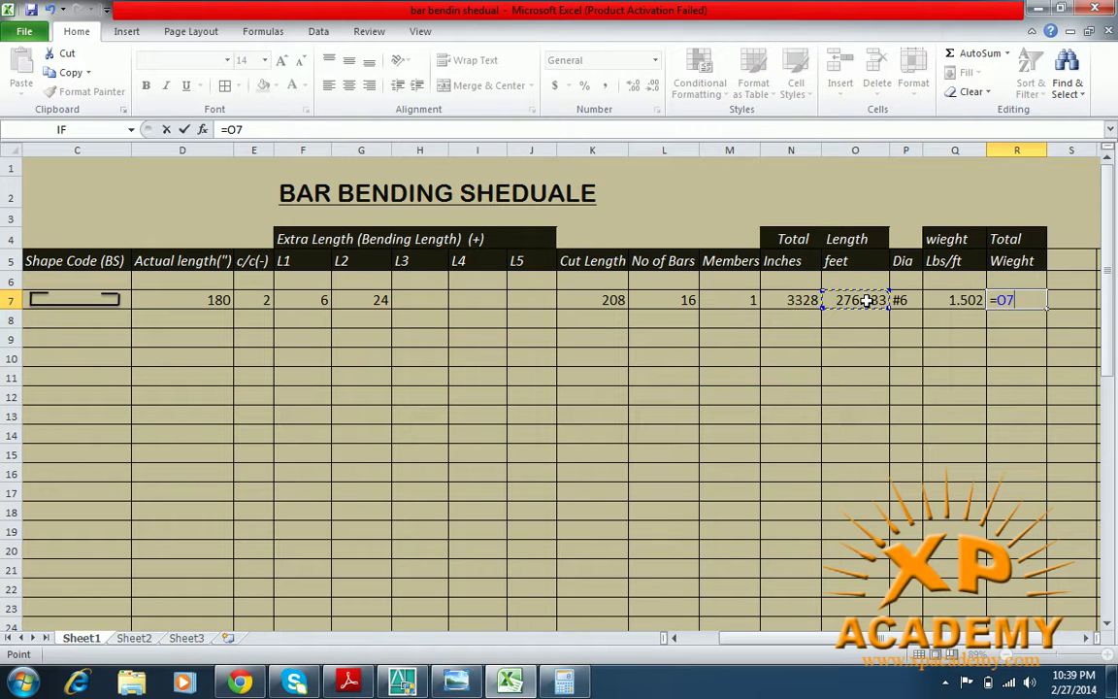
type("*")
left_click(959, 299)
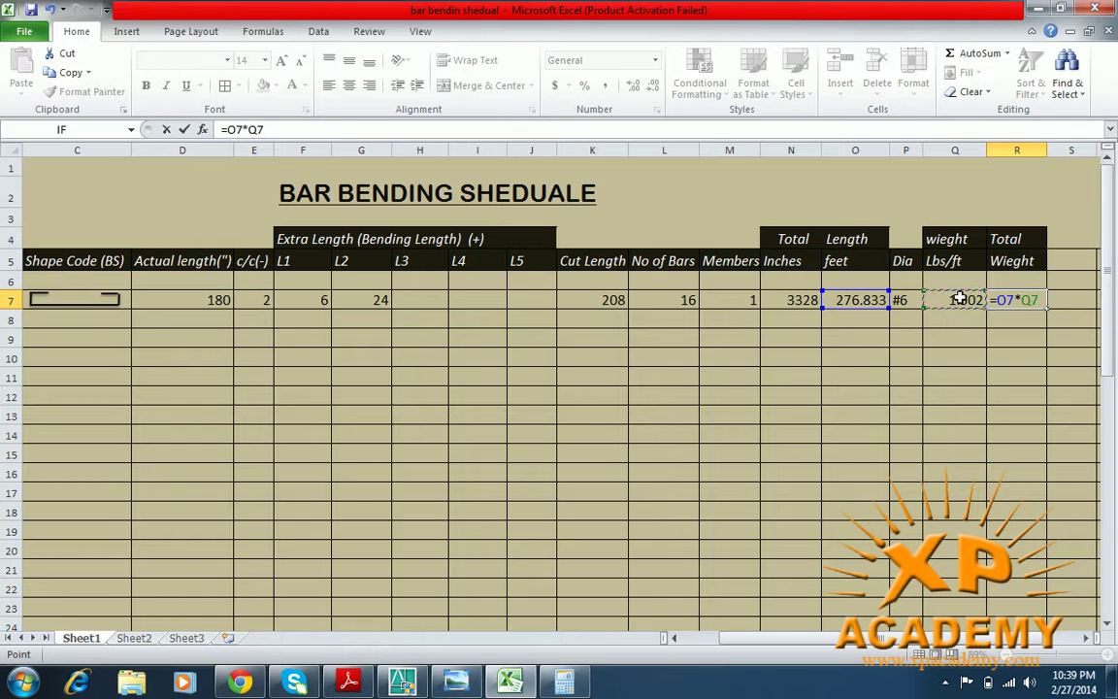
key("Return")
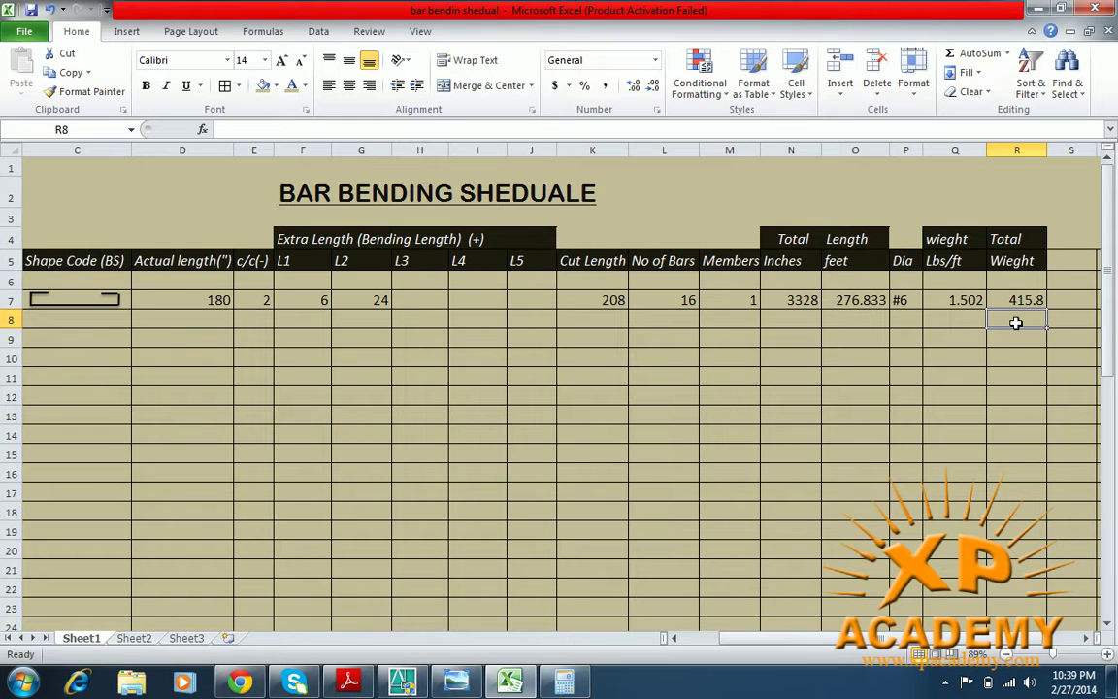
- Add a "unit" heading in S5 beside Total Wieght and enter Lbs for the main bars
left_click(1066, 264)
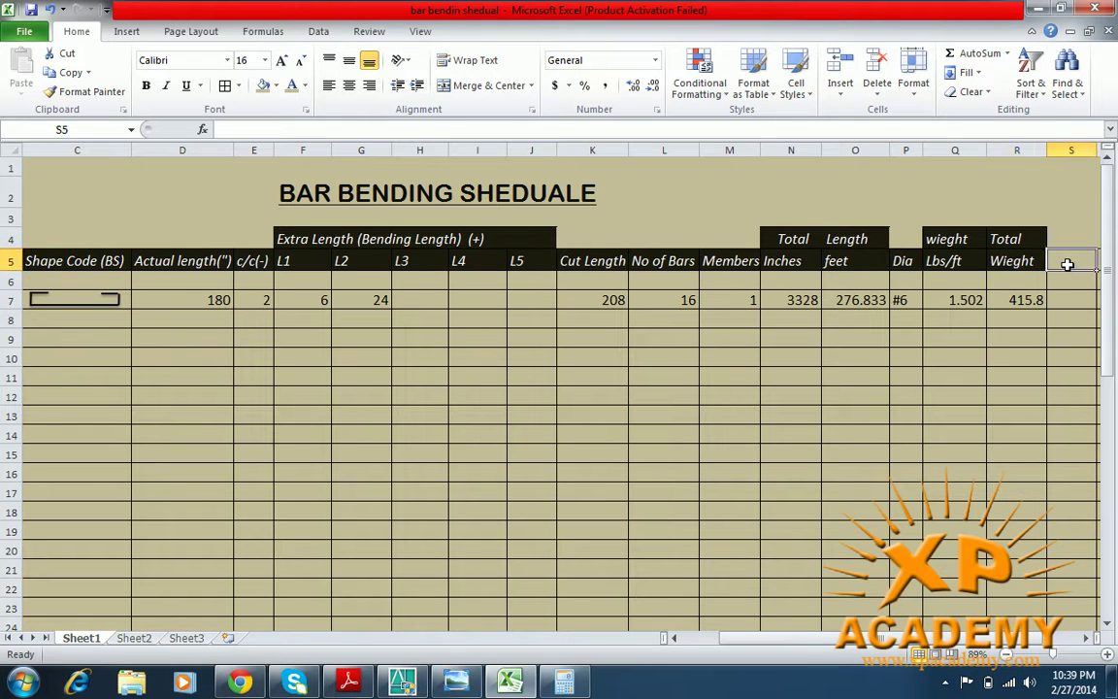
type("unit")
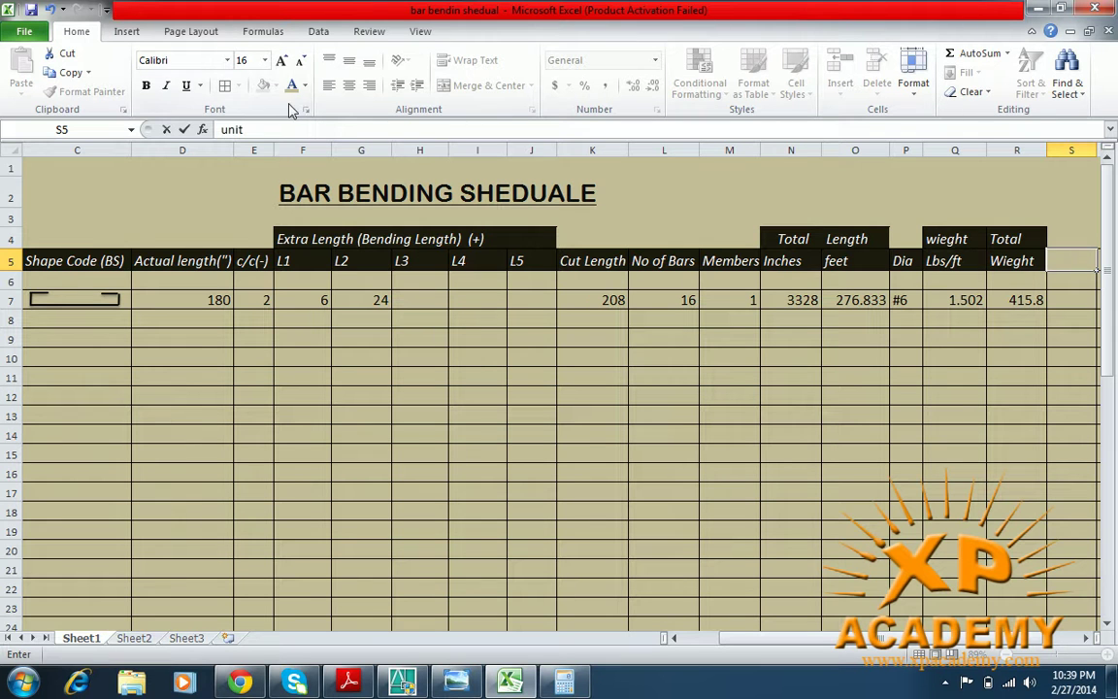
left_click(1070, 300)
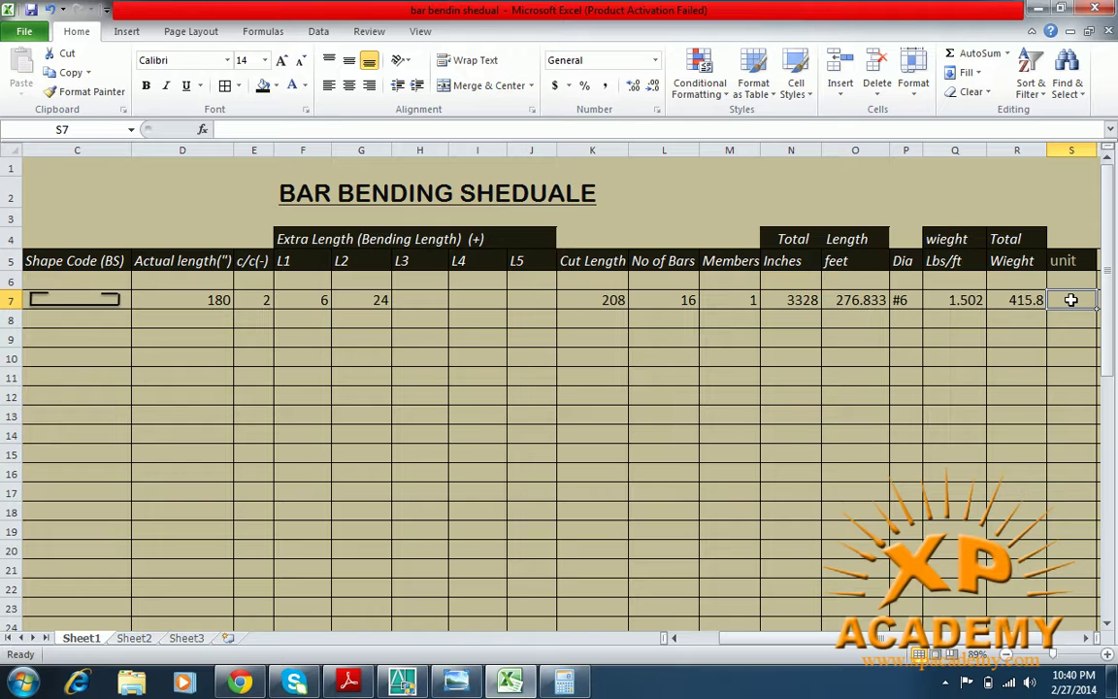
type("Lbs")
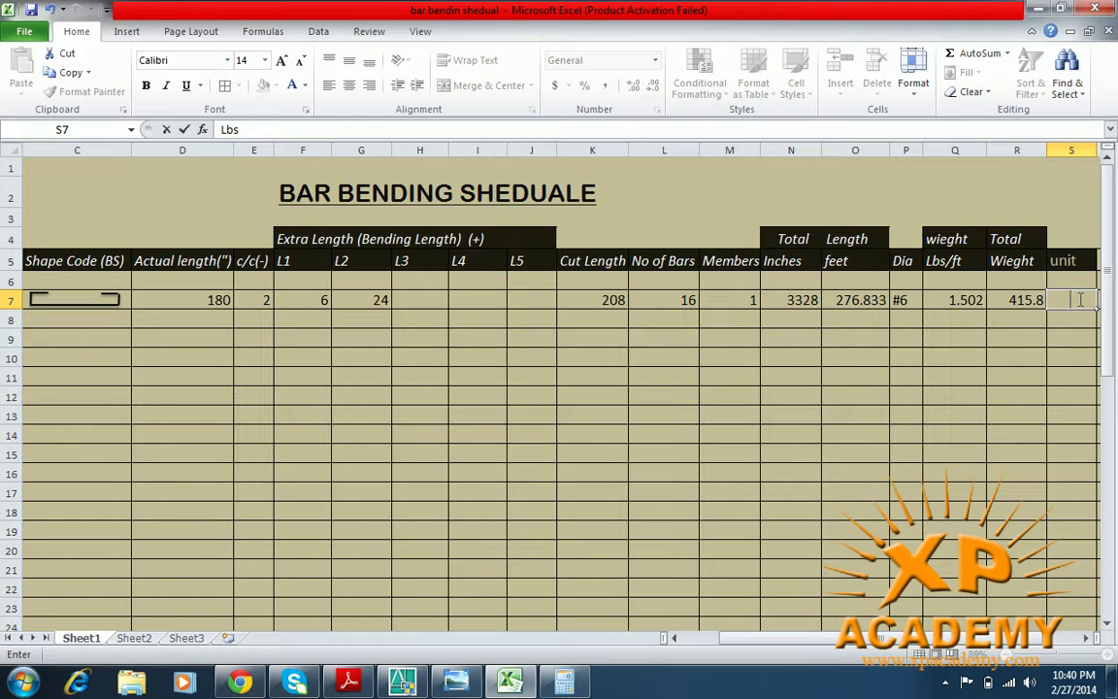
key("Return")
left_click(1075, 301)
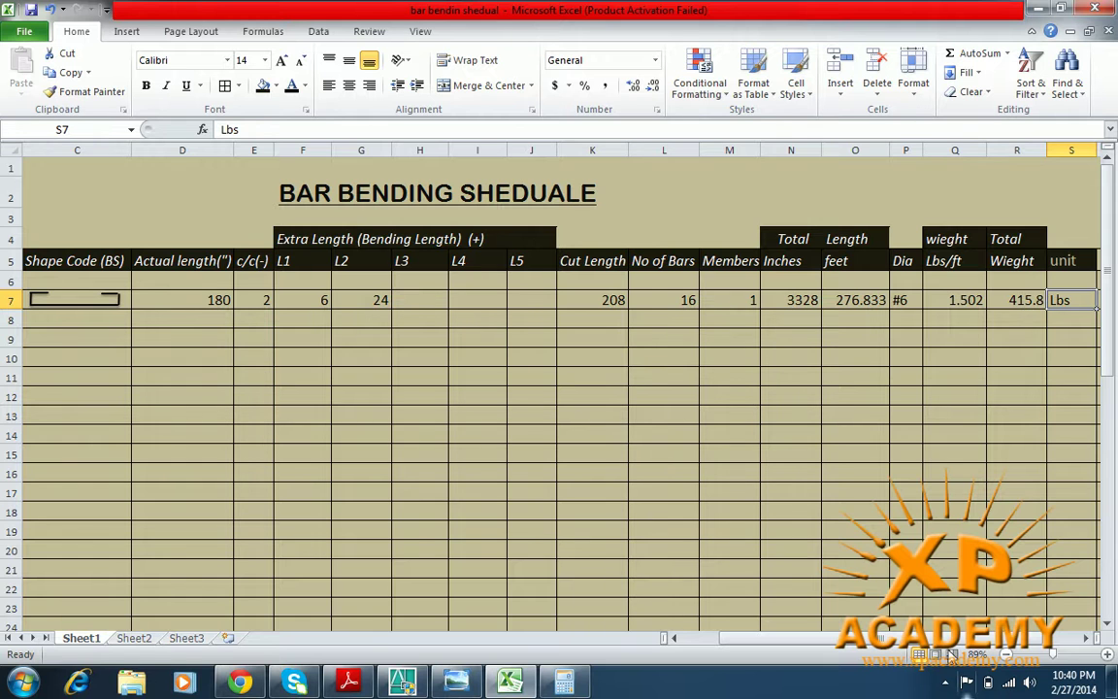
- Label the main bars row "a" and the empty row below it "b" in the serial number column
left_click_drag(878, 637, 861, 655)
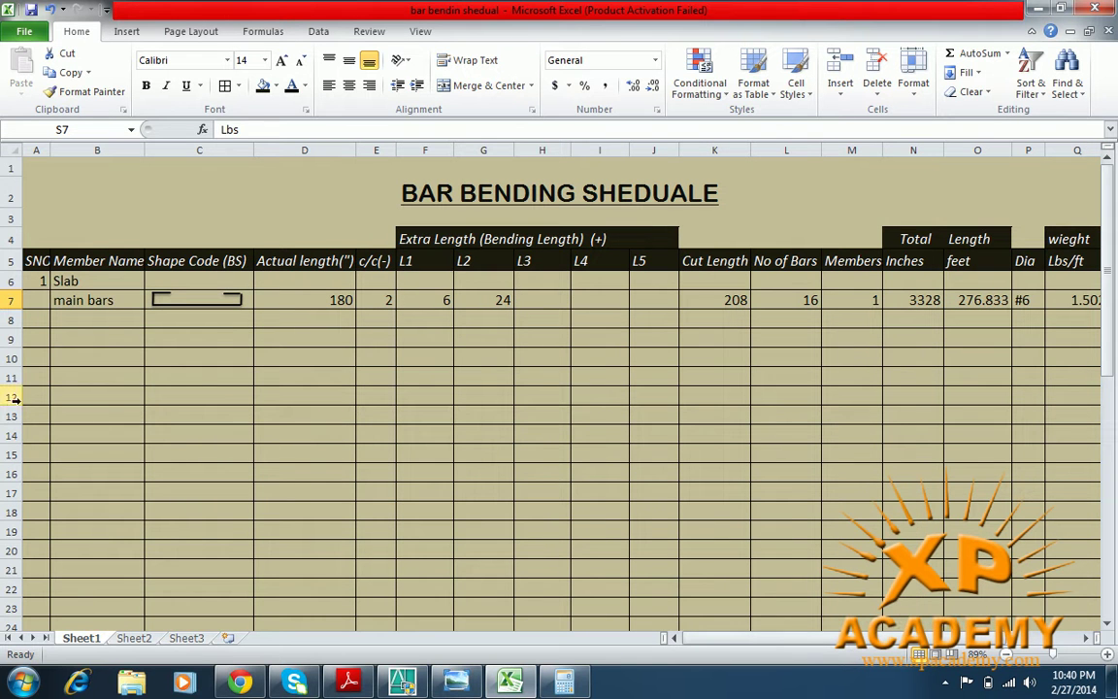
left_click(97, 334)
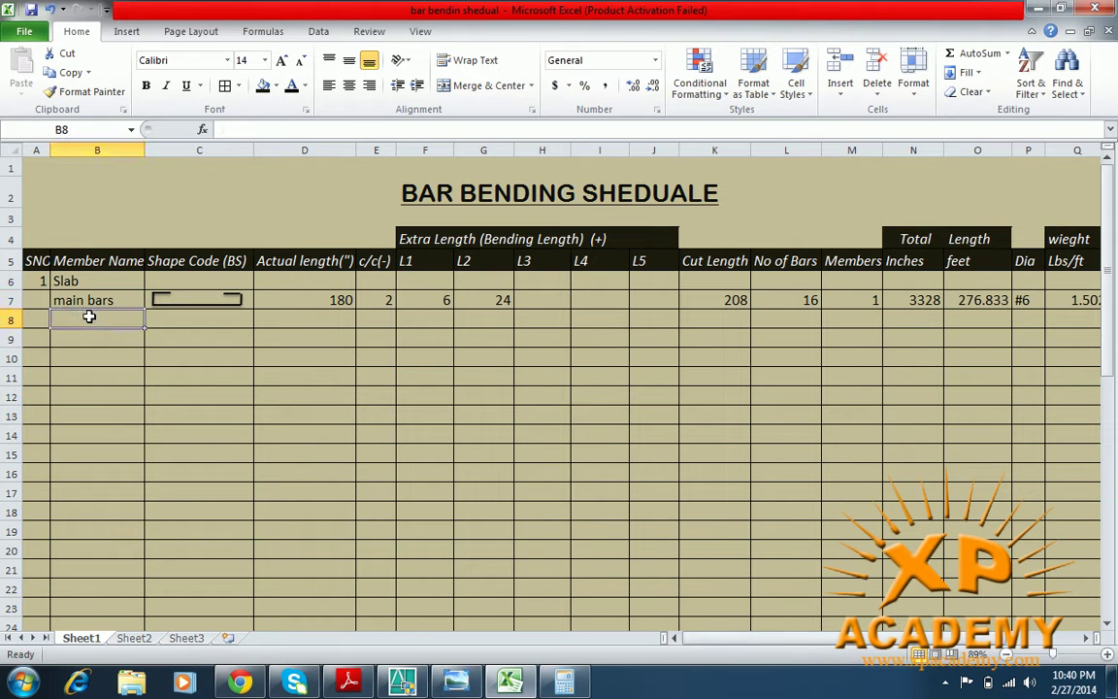
left_click(45, 299)
type("a")
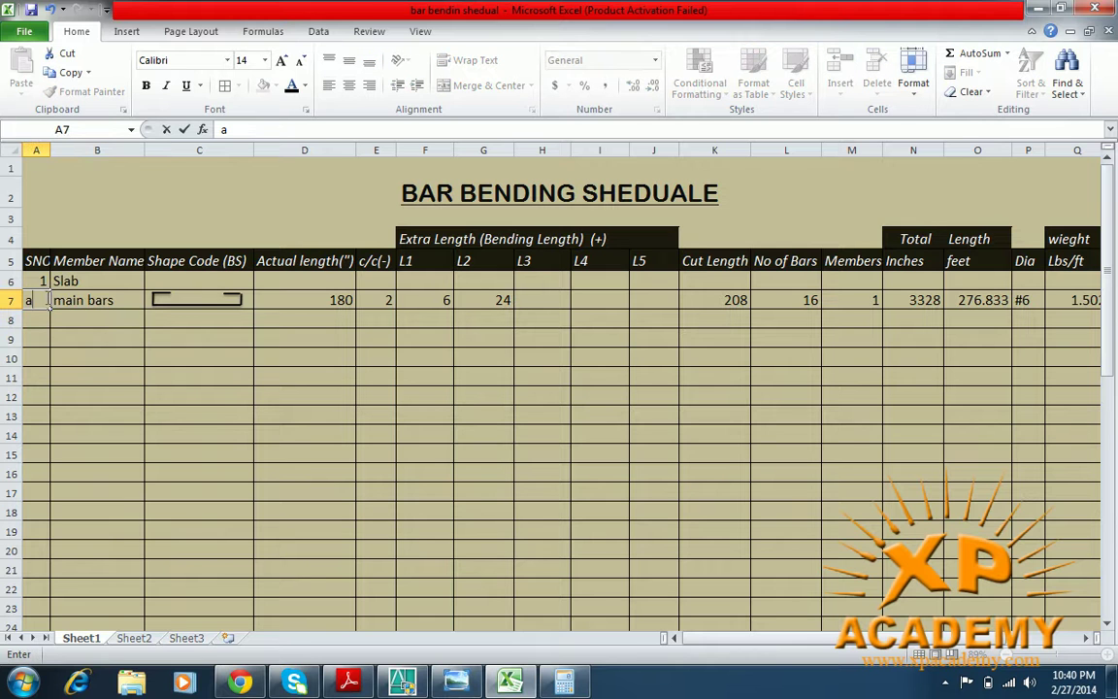
key("Return")
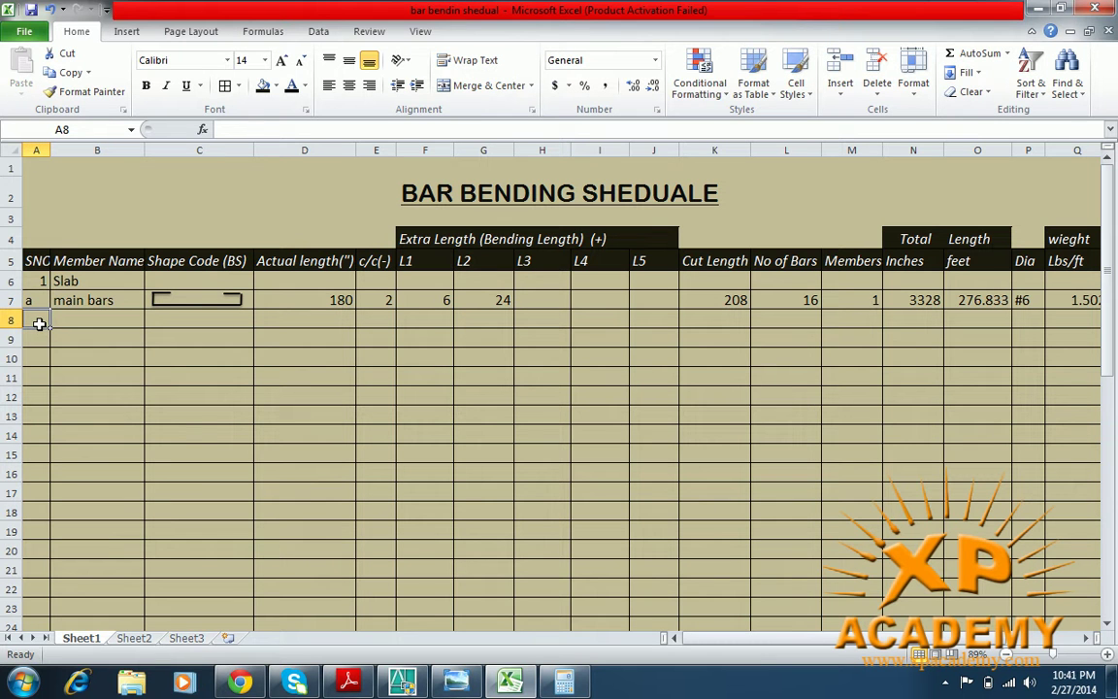
type("b")
- Enter "distr bars" as the member name in row b, shortened from "distribution bars" to fit the column
left_click(80, 319)
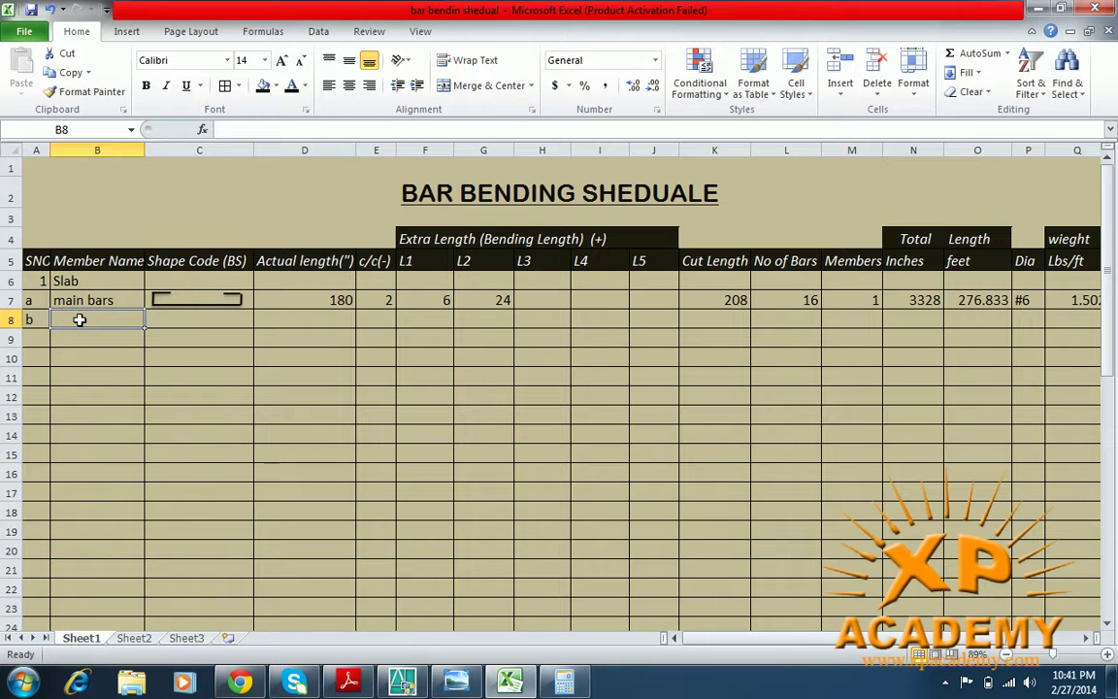
type("distr")
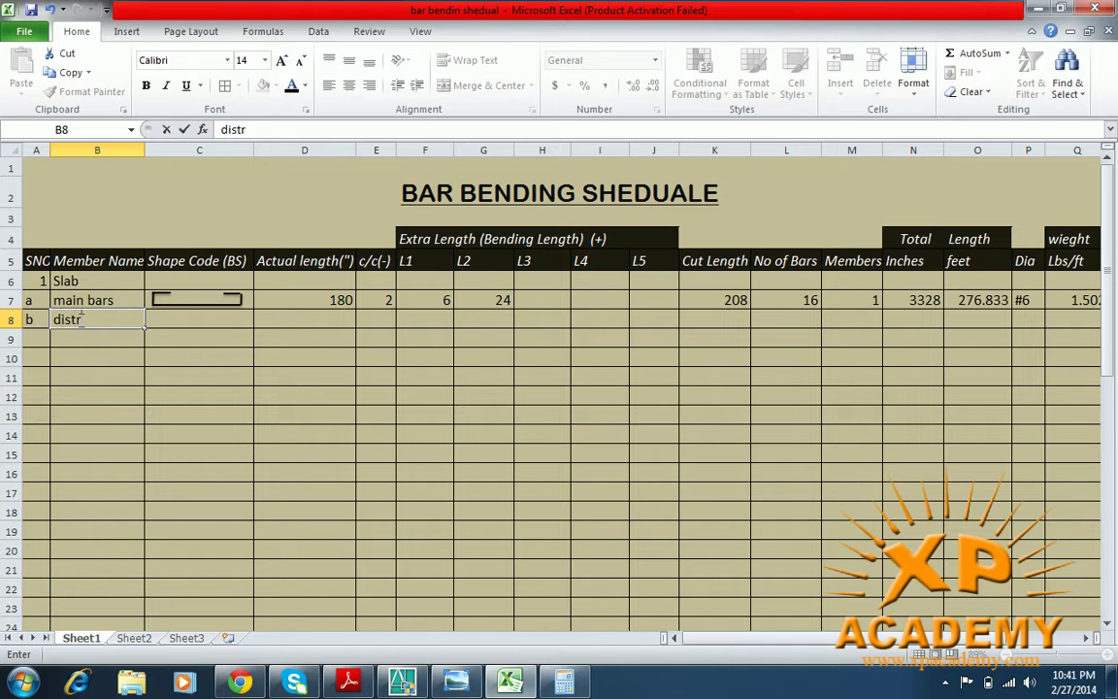
type("ibution bars")
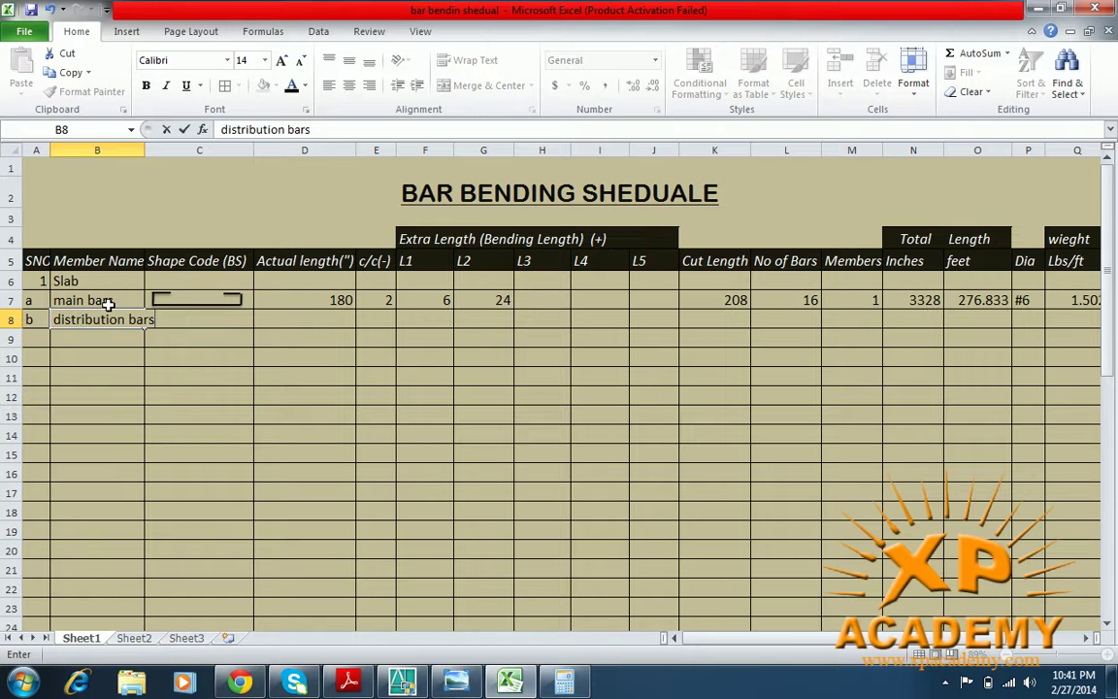
key("BackSpace")
key("BackSpace")
key("BackSpace")
key("BackSpace")
key("BackSpace")
key("BackSpace")
key("BackSpace")
key("BackSpace")
key("BackSpace")
key("BackSpace")
key("BackSpace")
key("BackSpace")
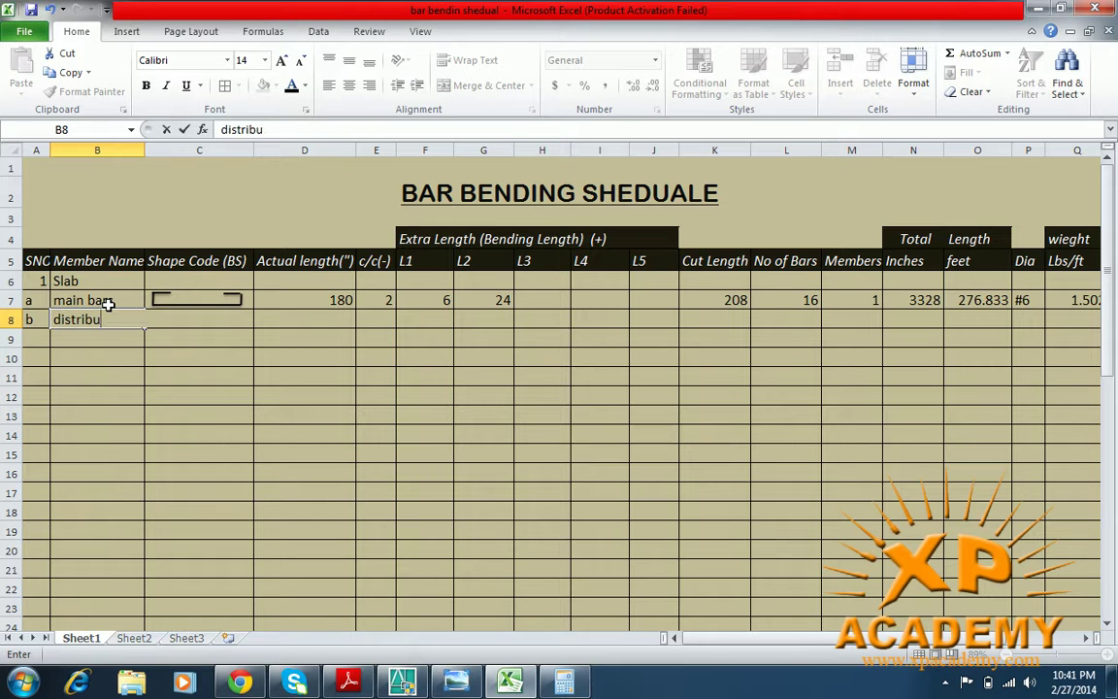
type("r bars")
left_click(173, 280)
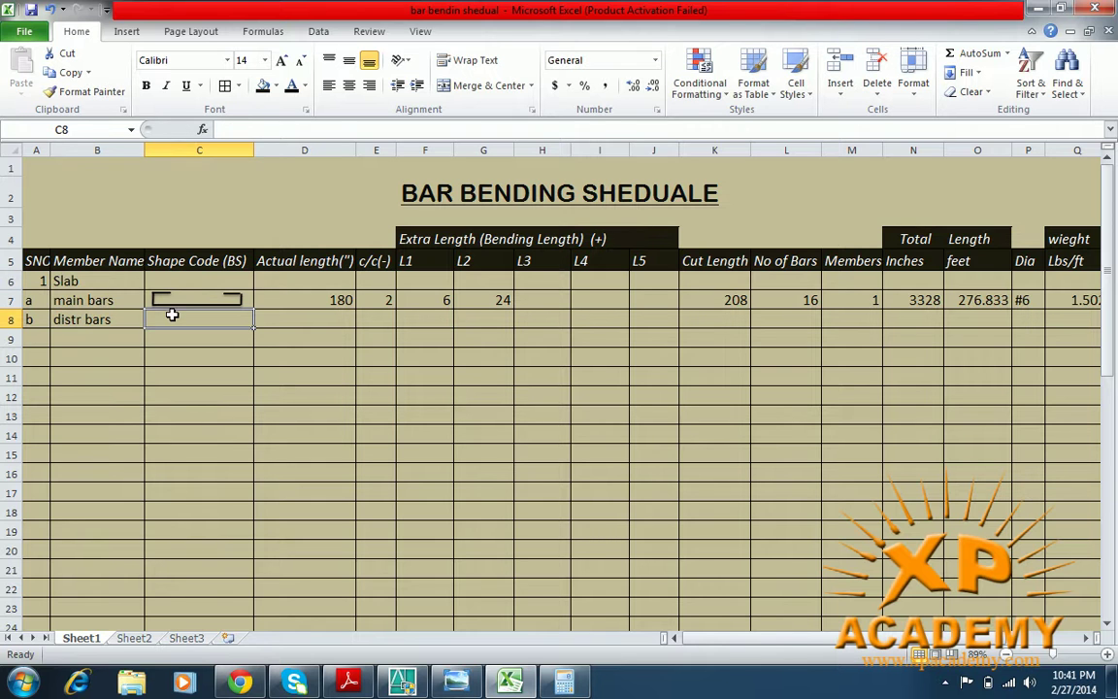
- Copy the main bars' shape code drawing from C7 into C8 for the distr bars
left_click(196, 300)
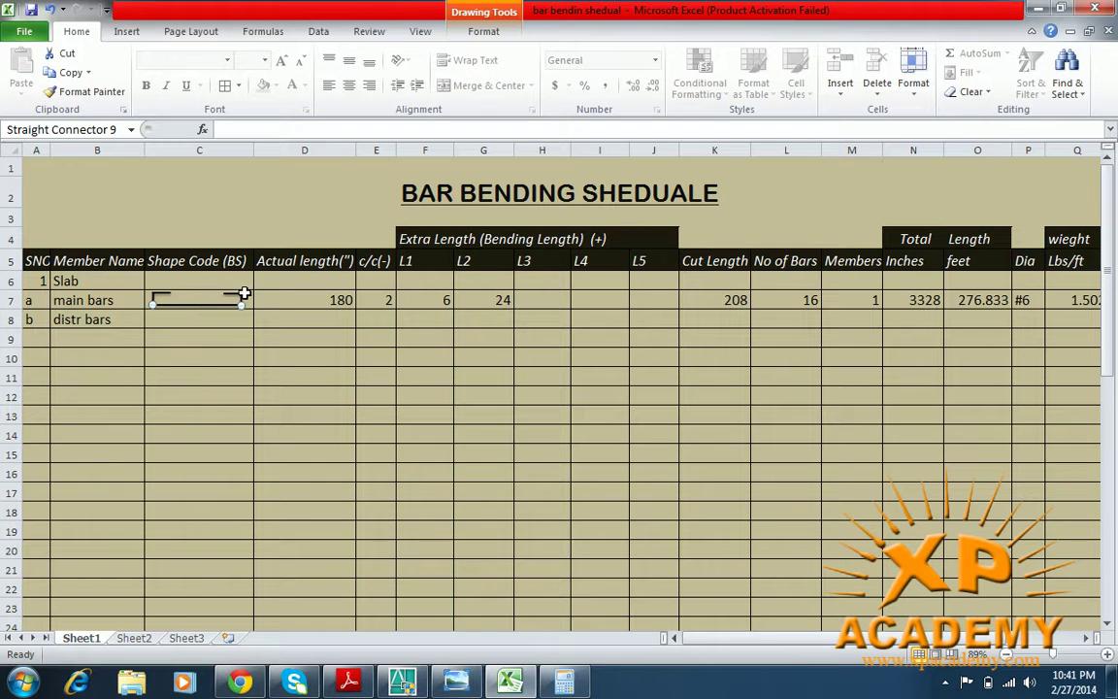
left_click(137, 301)
key("Tab")
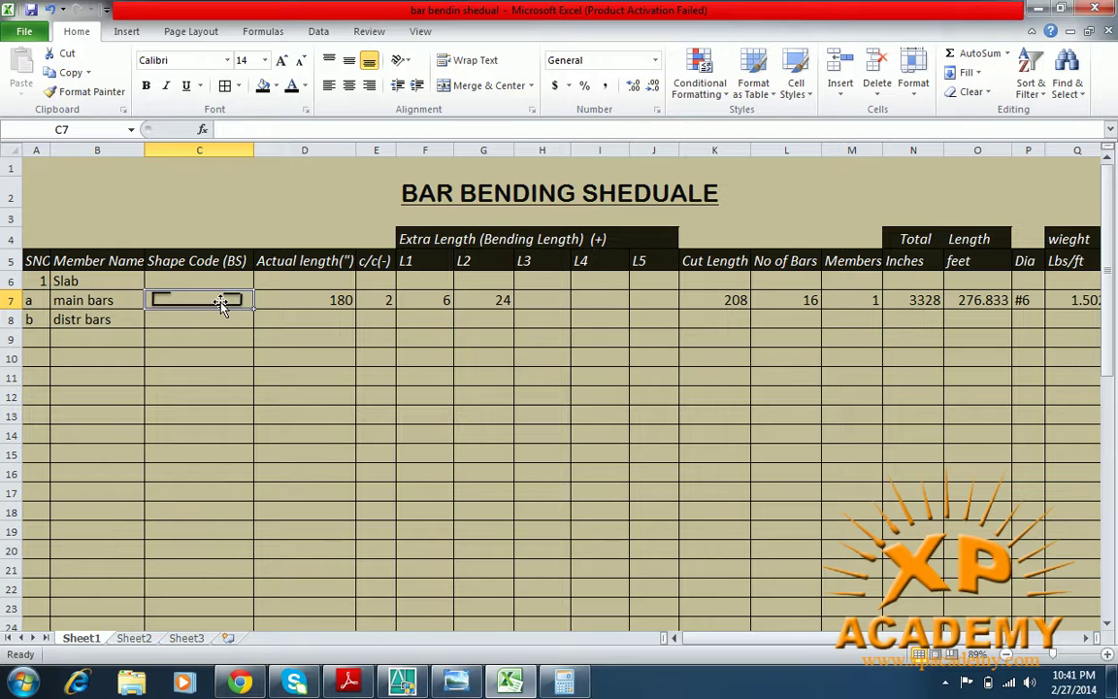
key("ctrl+c")
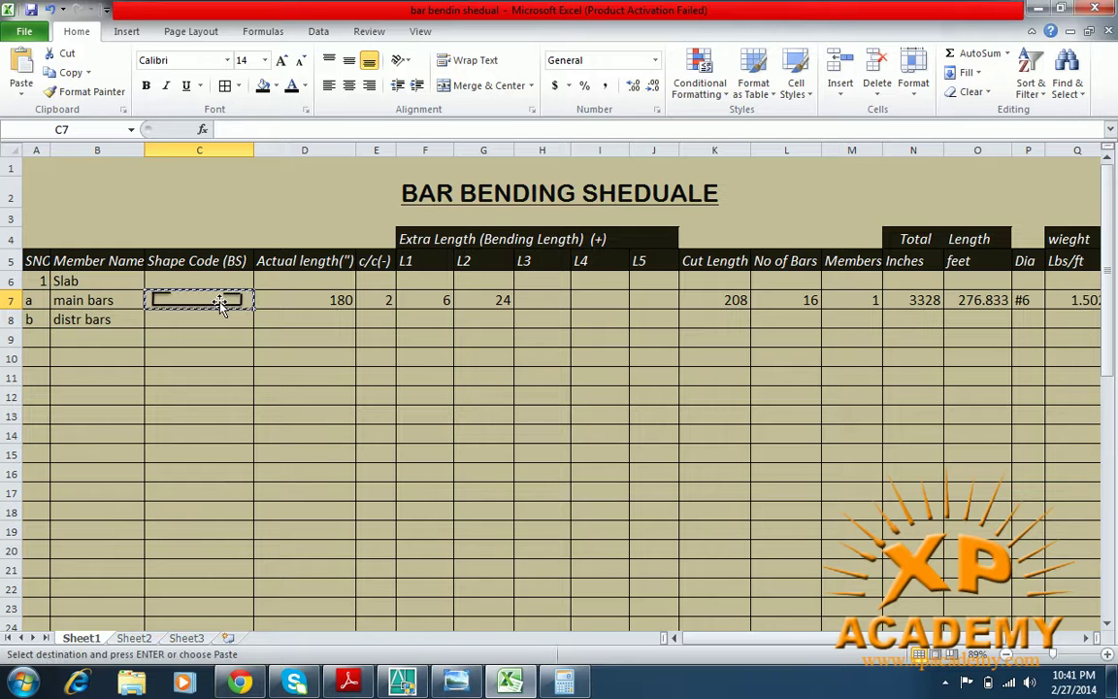
left_click(219, 319)
key("ctrl+v")
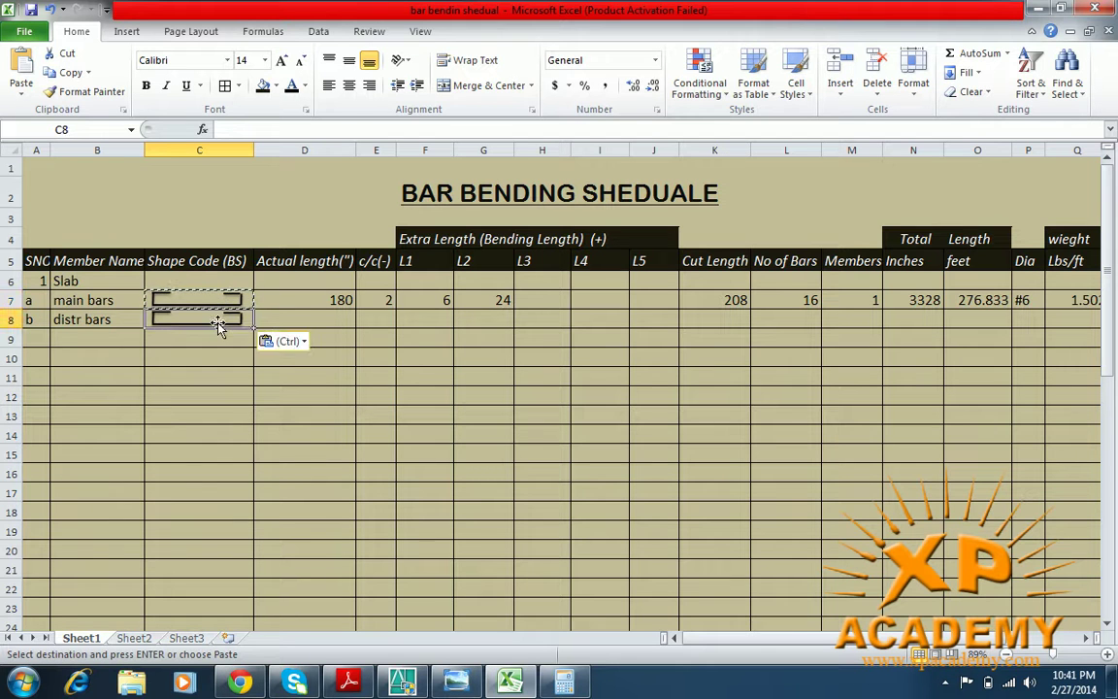
- Switch to the AutoCAD drawing and examine the slab plan and section B-B for the distribution bars' length and bends
left_click(312, 323)
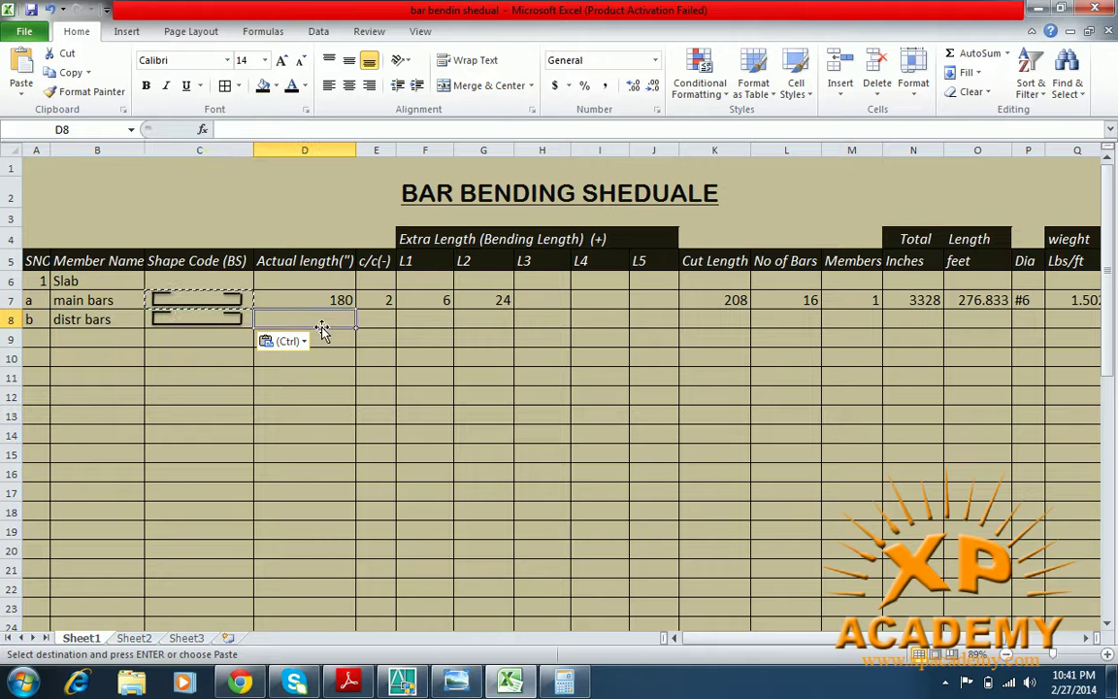
key("Escape")
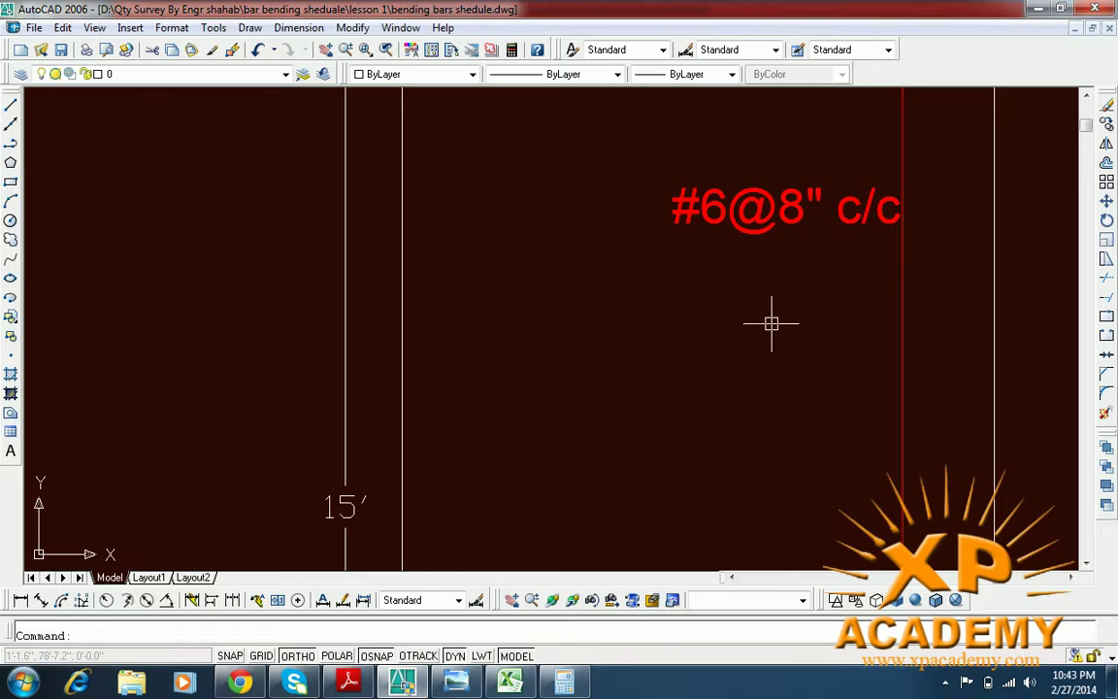
scroll(643, 391, "down", 4)
left_click(1035, 8)
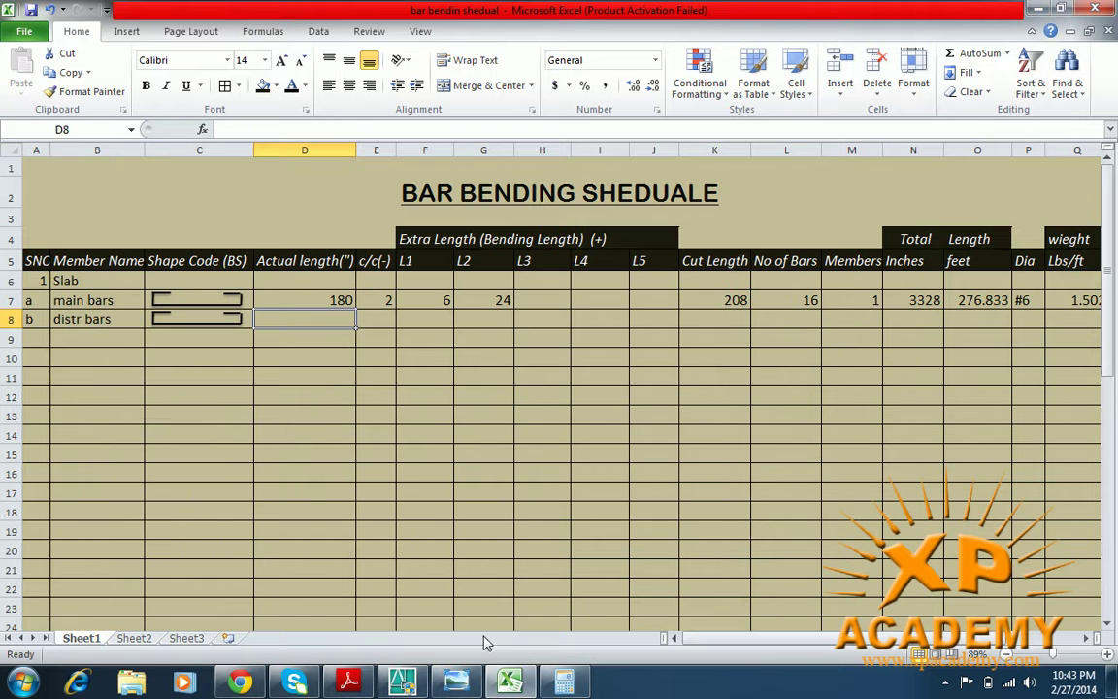
left_click(402, 682)
scroll(716, 490, "up", 2)
scroll(716, 490, "up", 2)
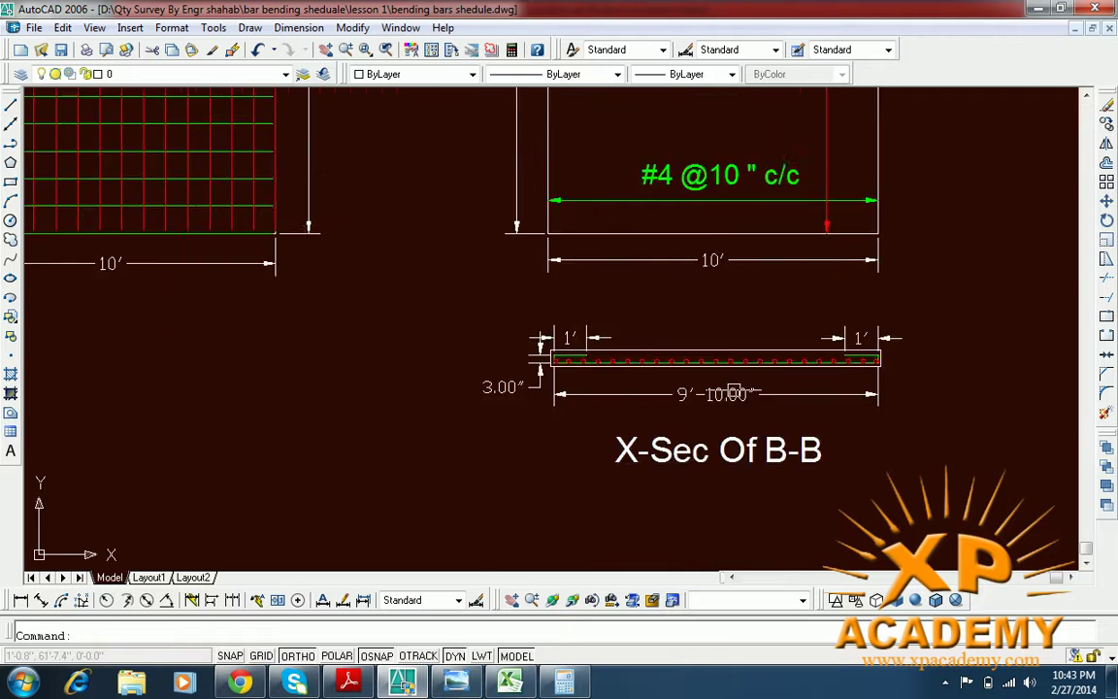
scroll(793, 511, "down", 2)
scroll(796, 527, "up", 1)
left_click_drag(798, 464, 748, 451)
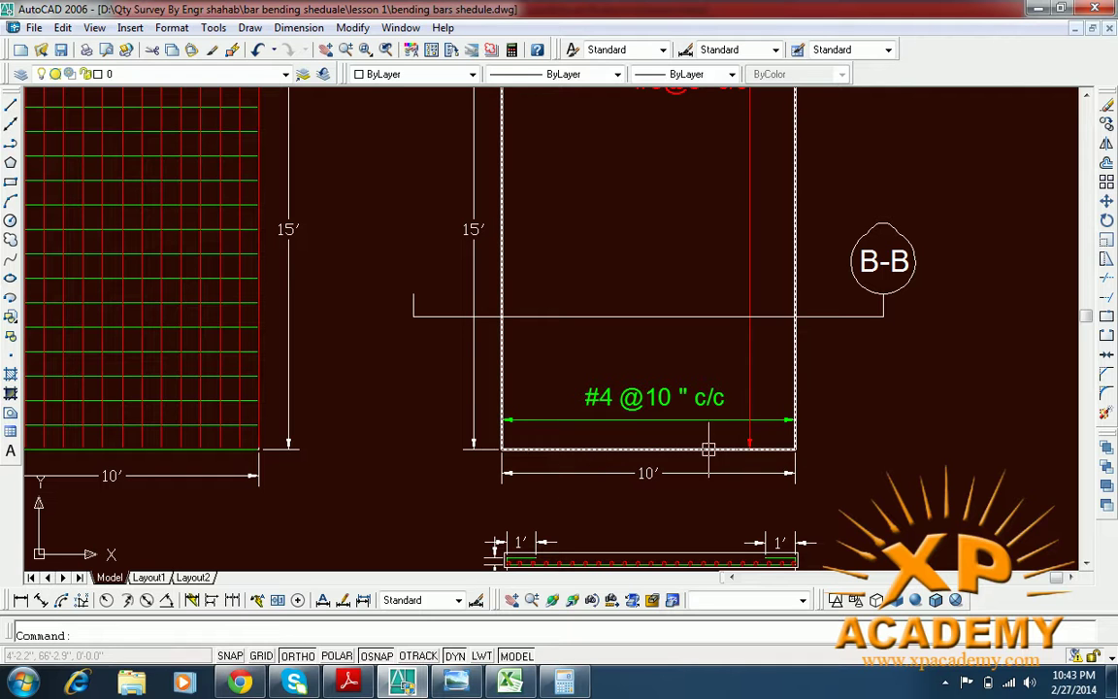
left_click(1038, 12)
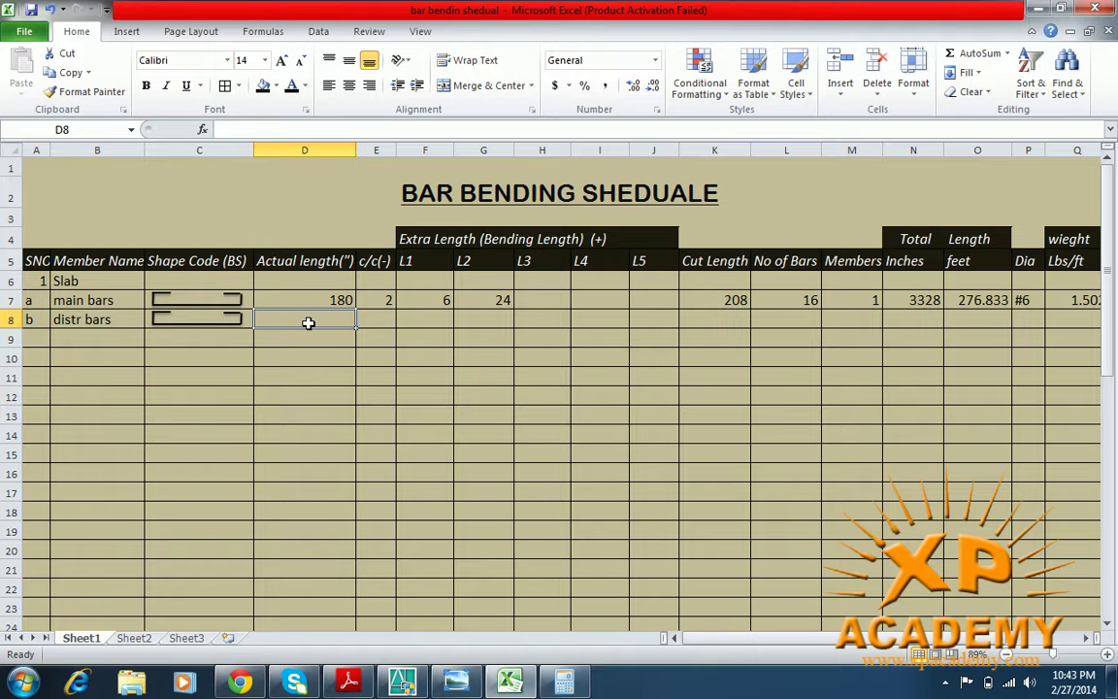
- In the distr bars row, enter 120 as the actual length and 2 as the c/c(-) deduction
type("120")
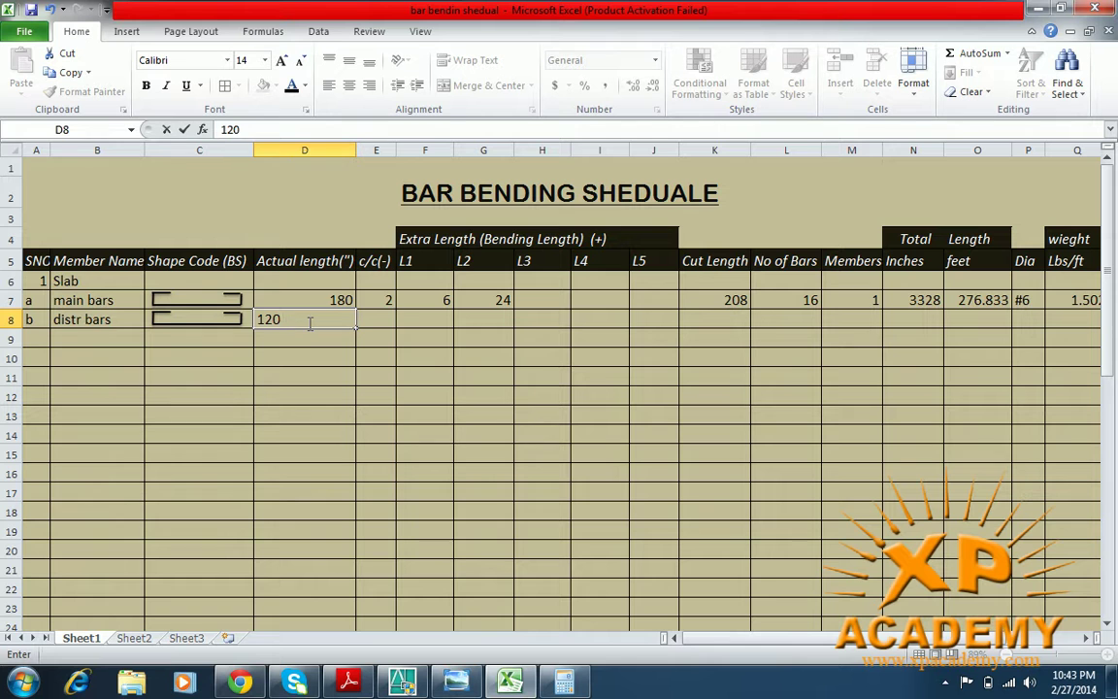
key("Tab")
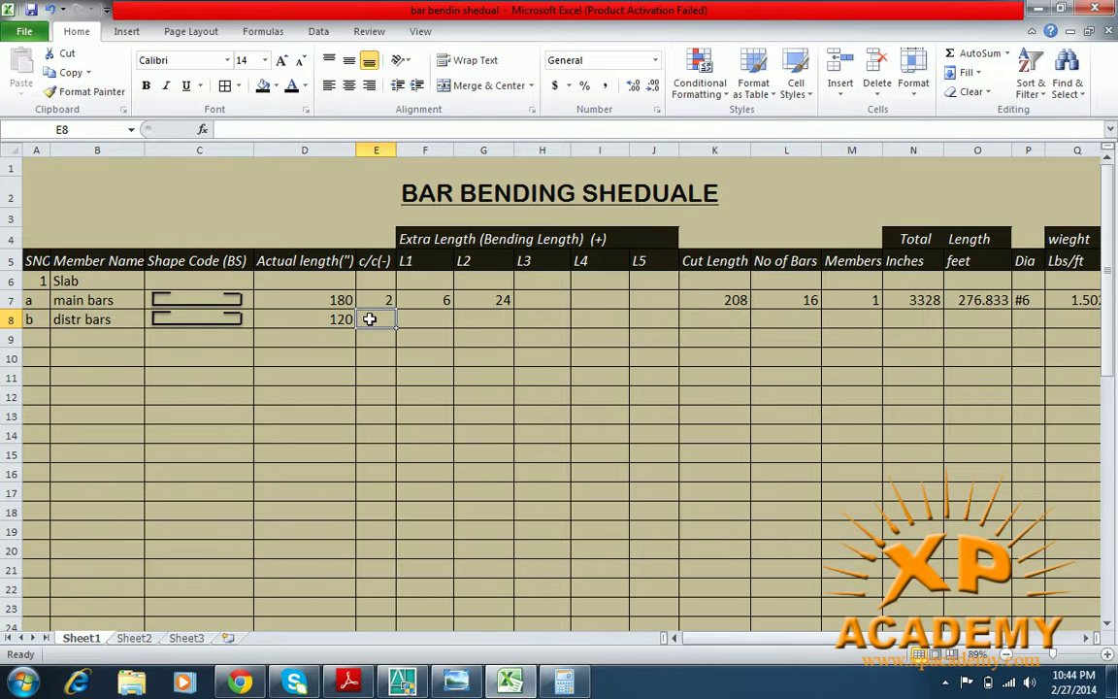
type("2")
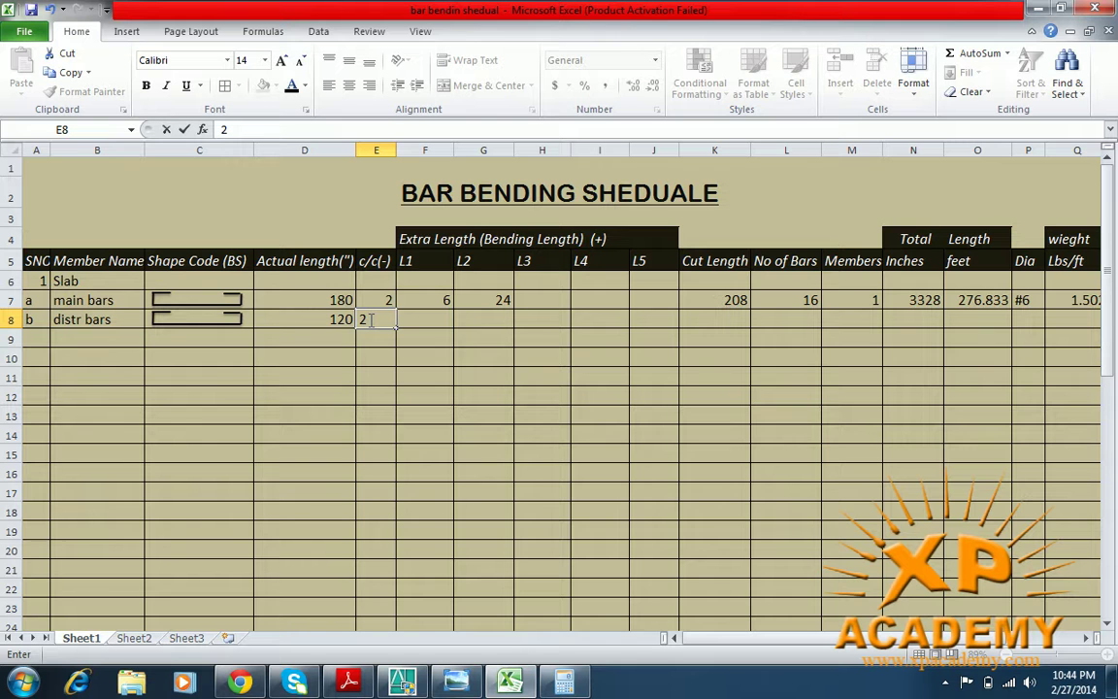
key("Tab")
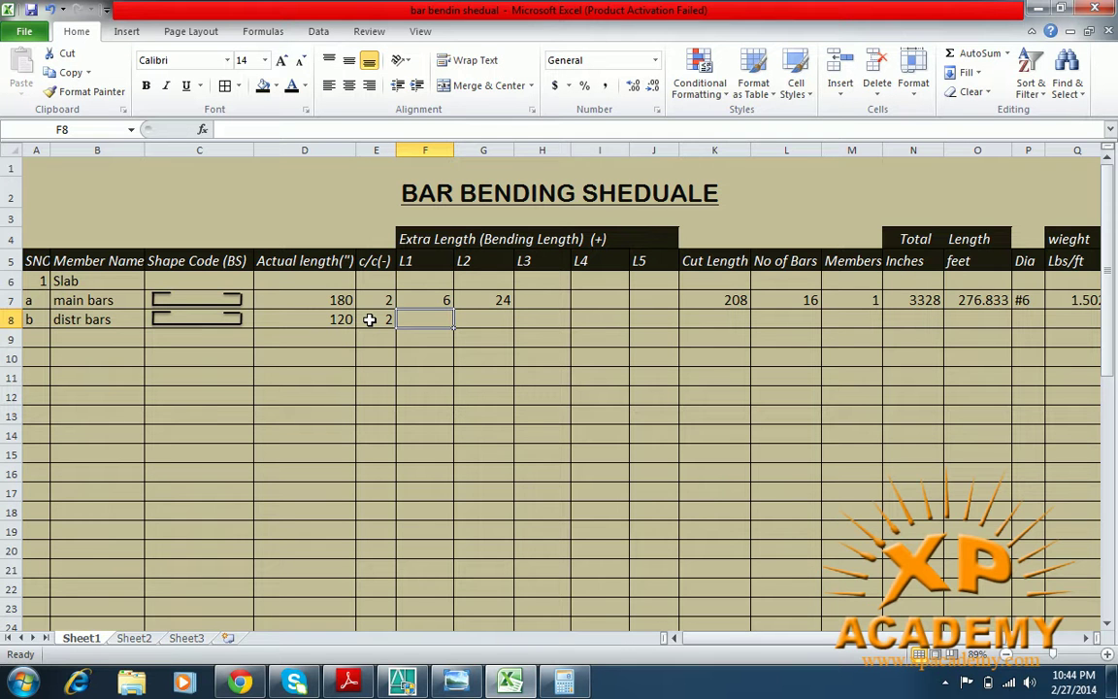
- Enter the distr bars' extra bending lengths as 6 for L1 and 24 for L2
type("6")
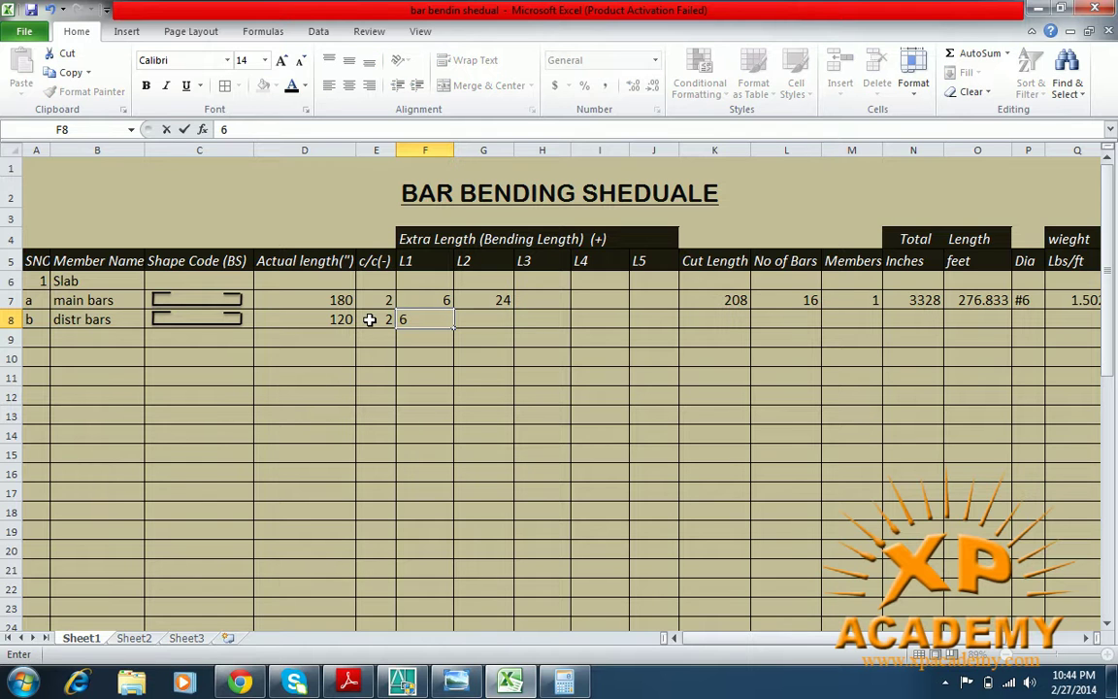
key("Tab")
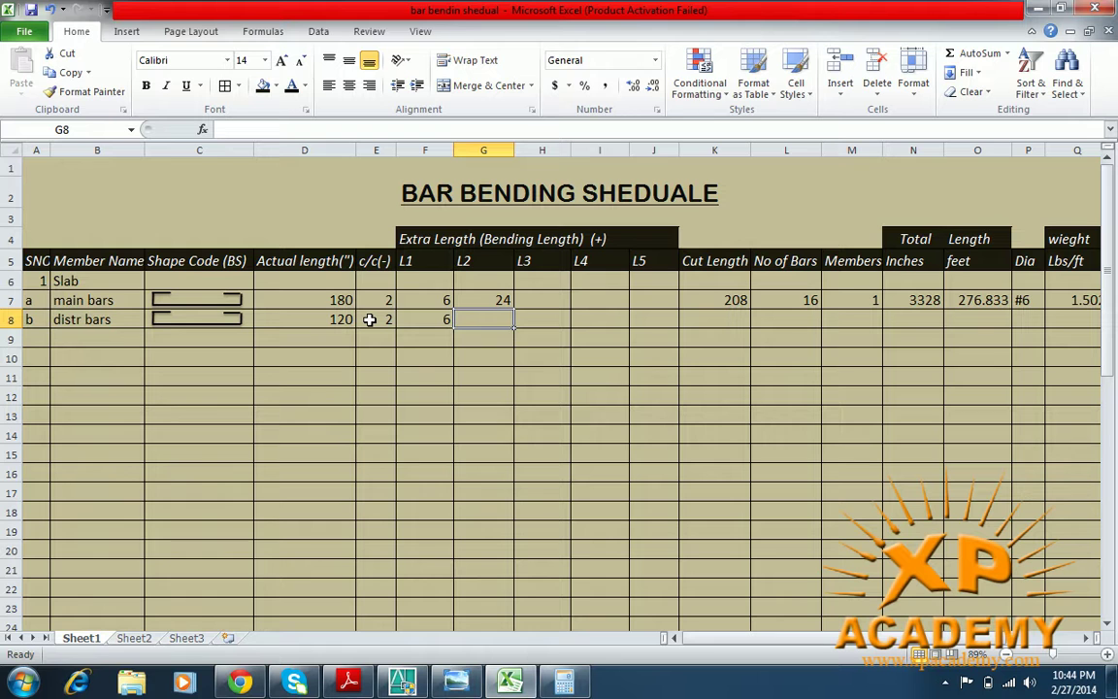
type("24")
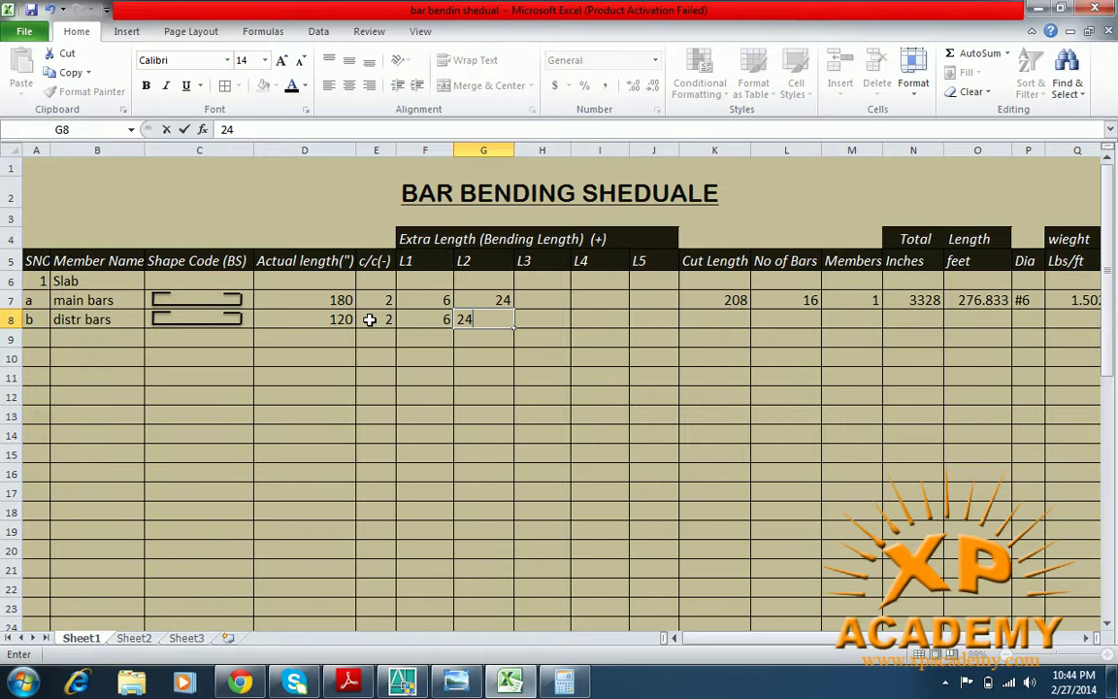
key("Tab")
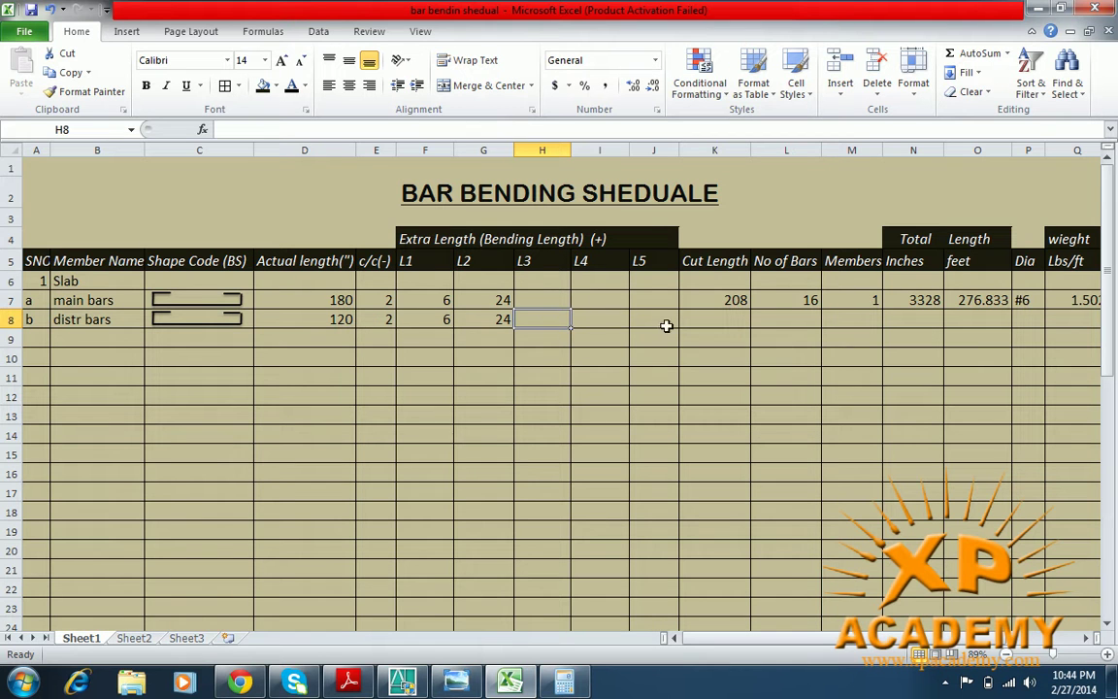
- Calculate the distr bars' cut length in K8 with the formula =D8-E8+F8+G8
left_click(735, 321)
type("=")
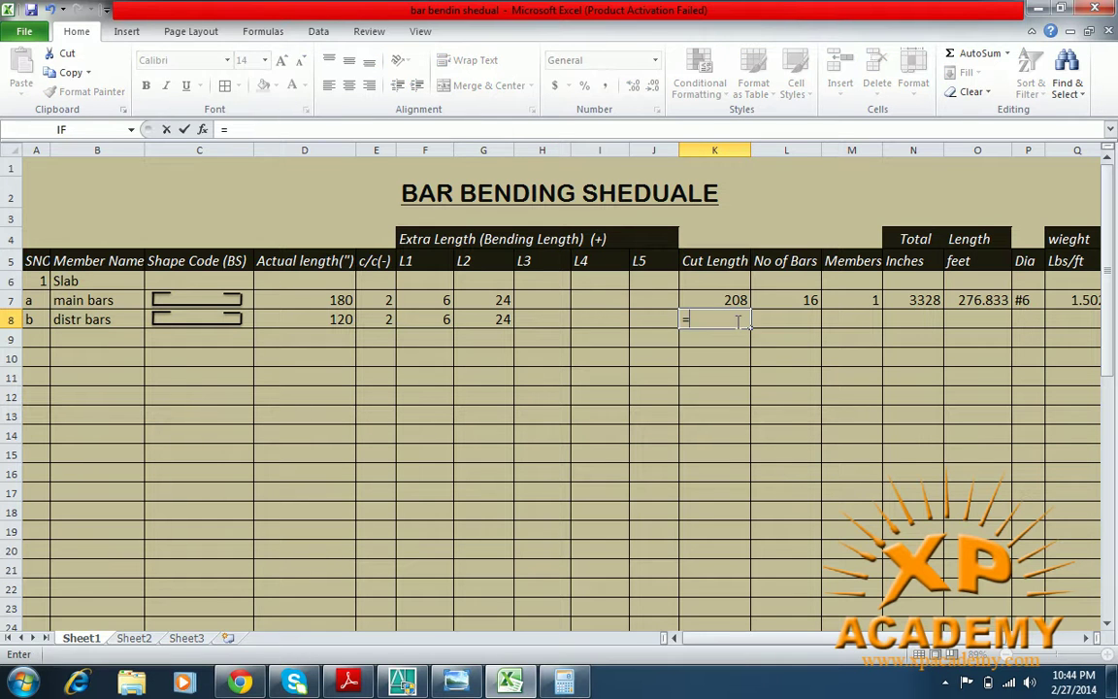
left_click(326, 320)
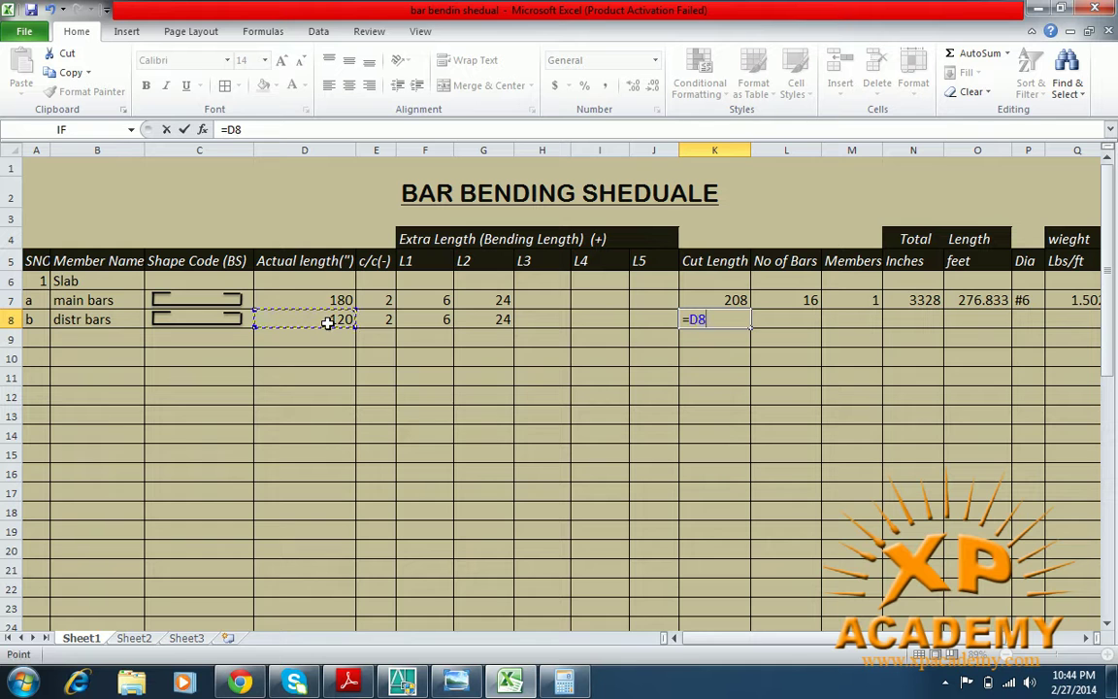
type("_")
key("BackSpace")
type("-")
left_click(383, 320)
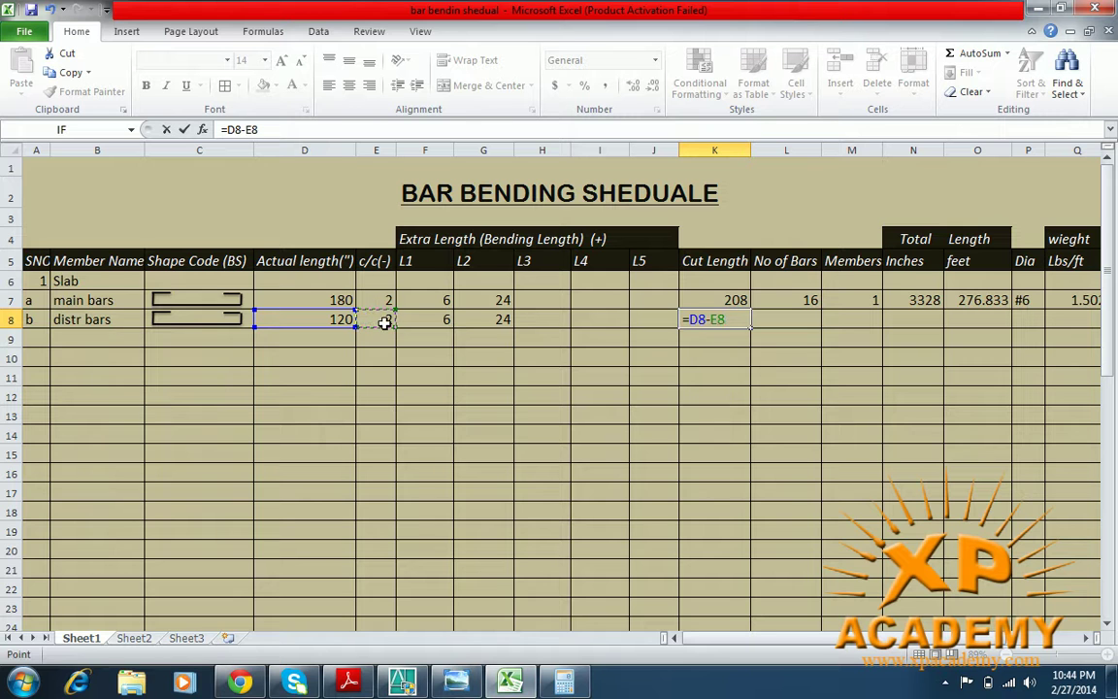
type("+")
left_click(427, 320)
type("+")
left_click(482, 321)
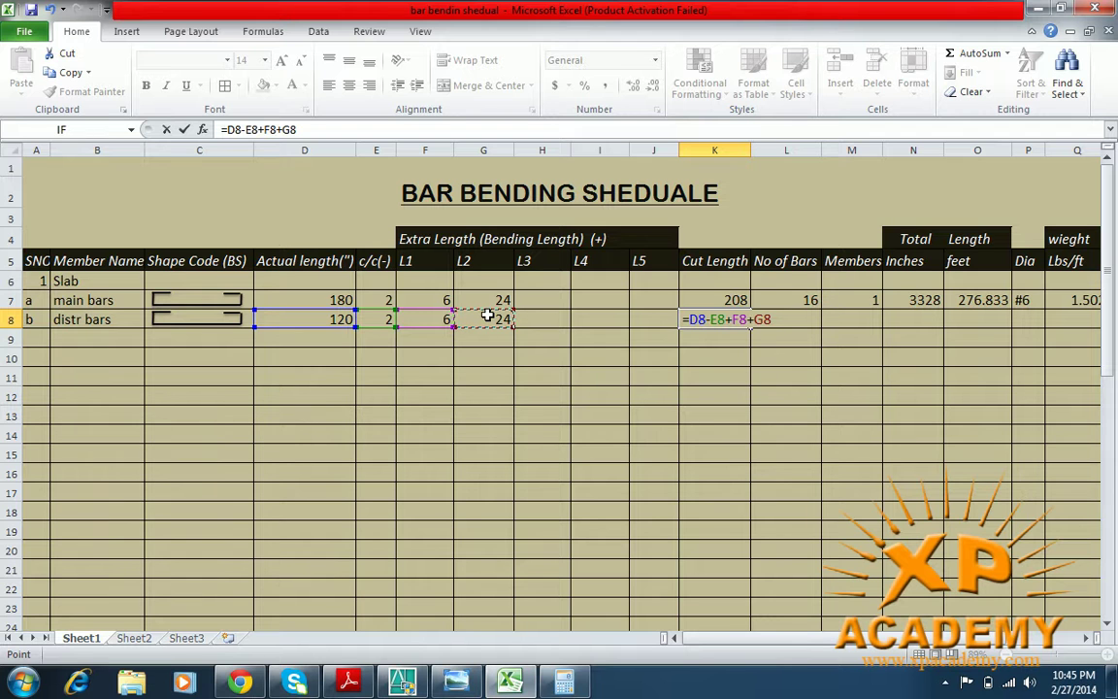
key("Return")
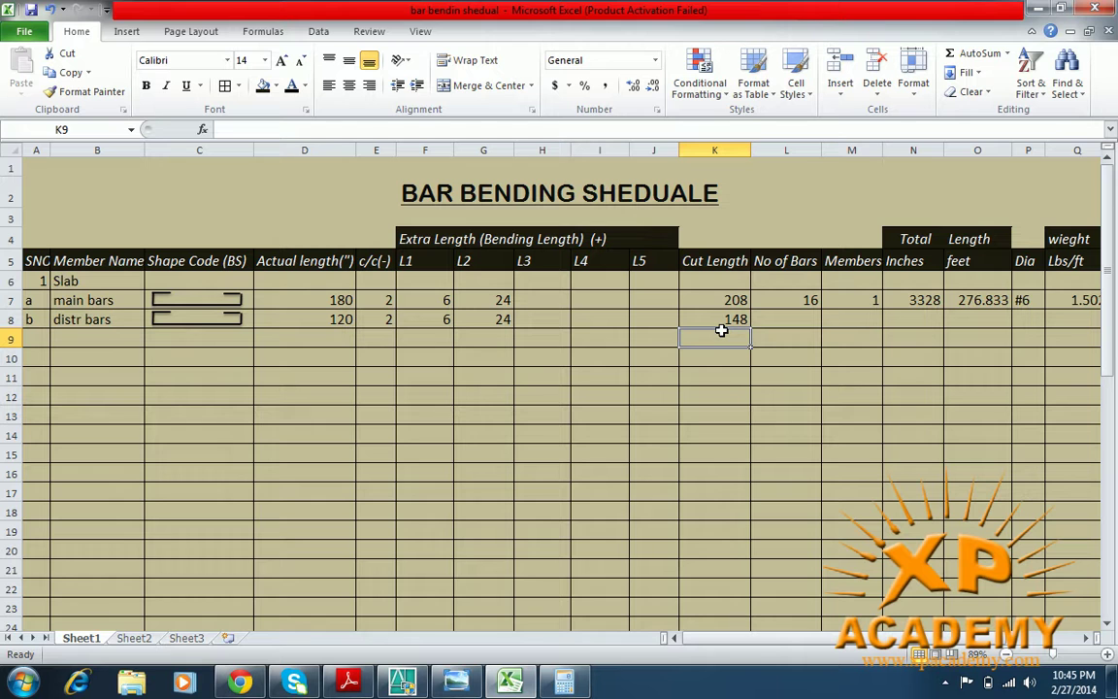
- Check the bar count calculation in the reference picture, and enter 19 bars and 1 member for the distr bars
left_click(756, 314)
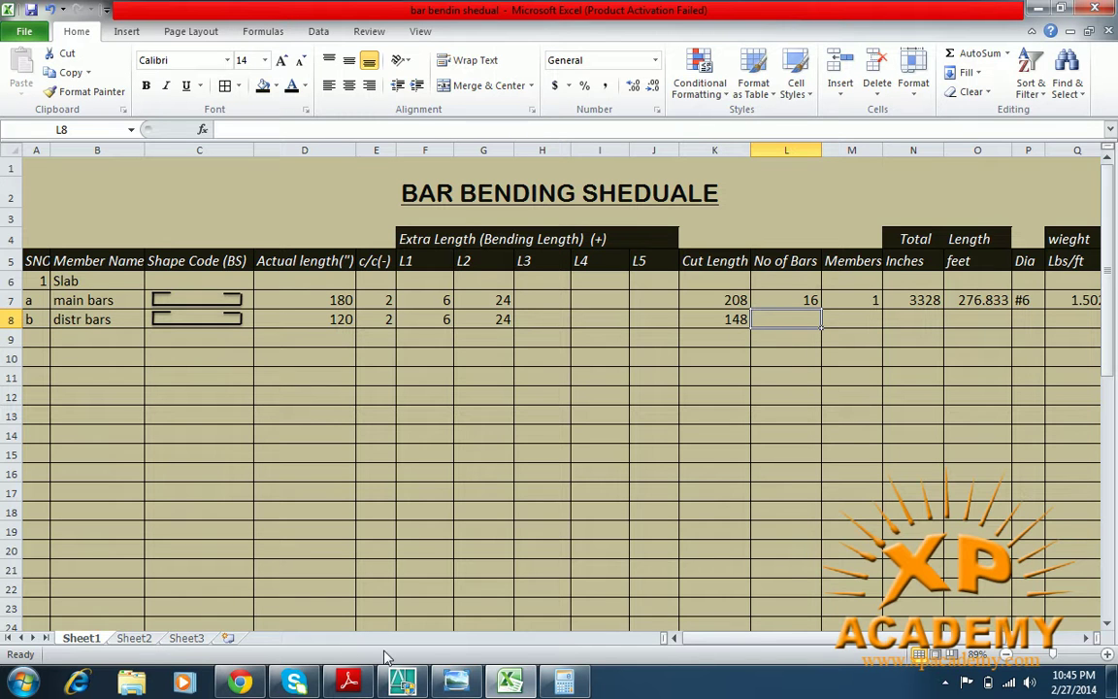
left_click(453, 685)
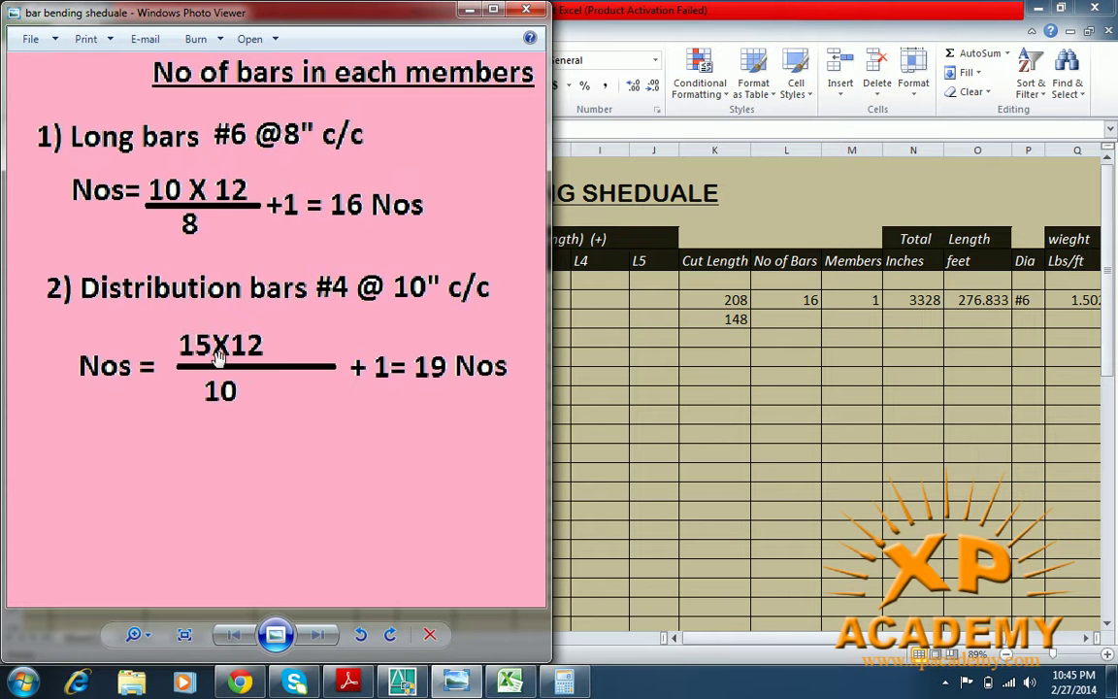
left_click(469, 10)
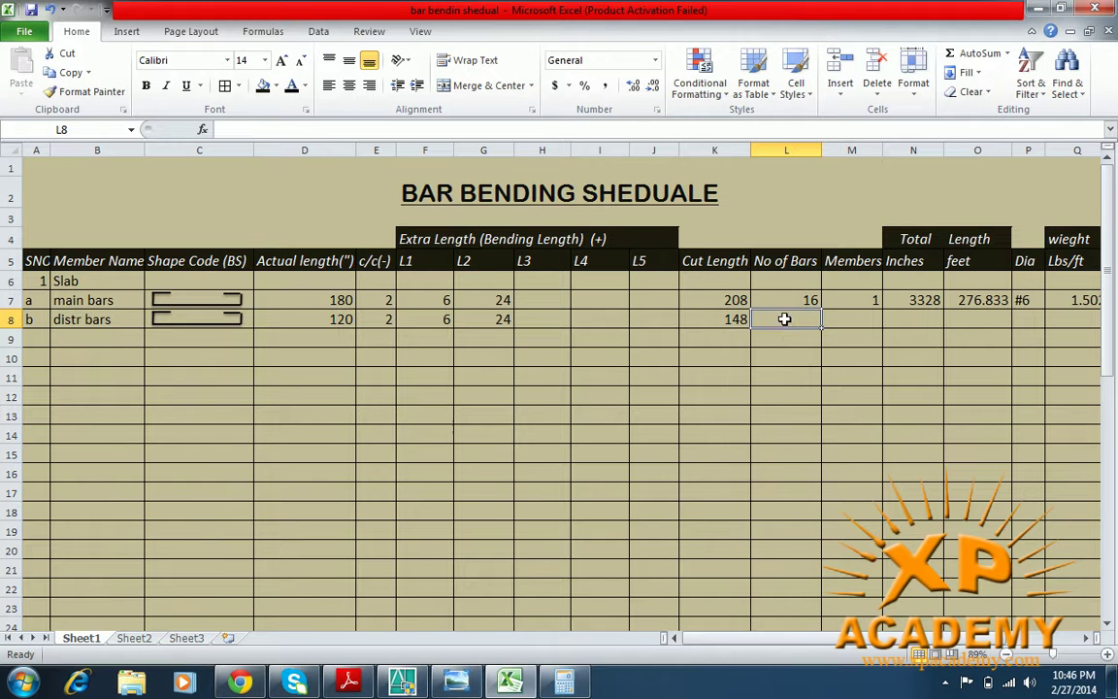
type("19")
key("Tab")
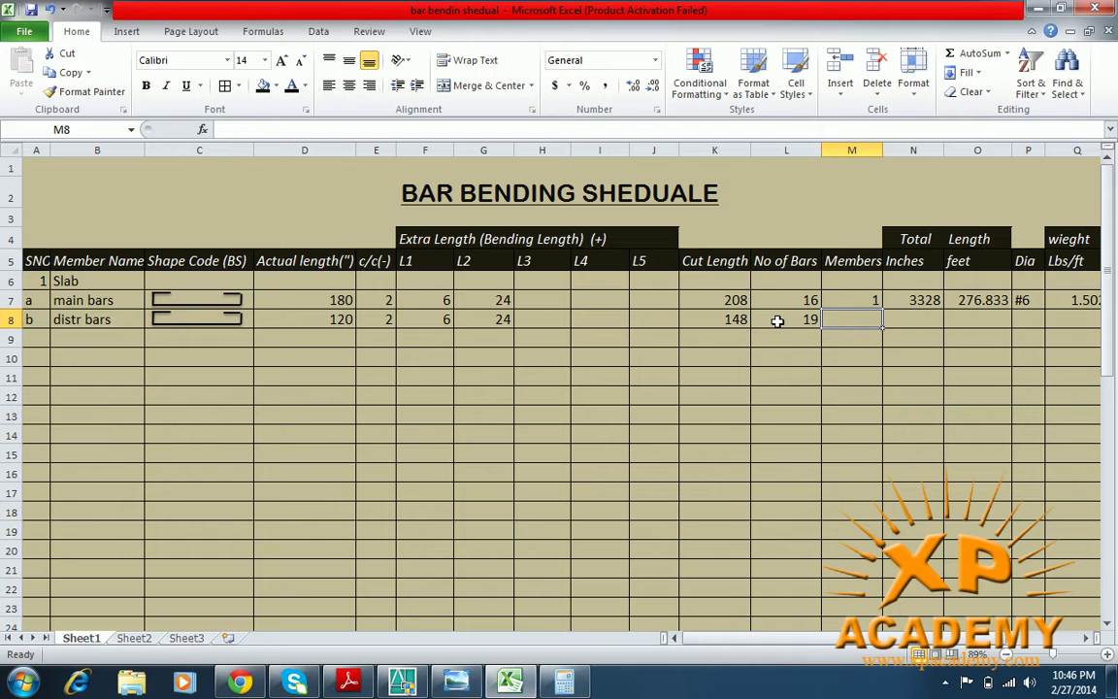
type("1")
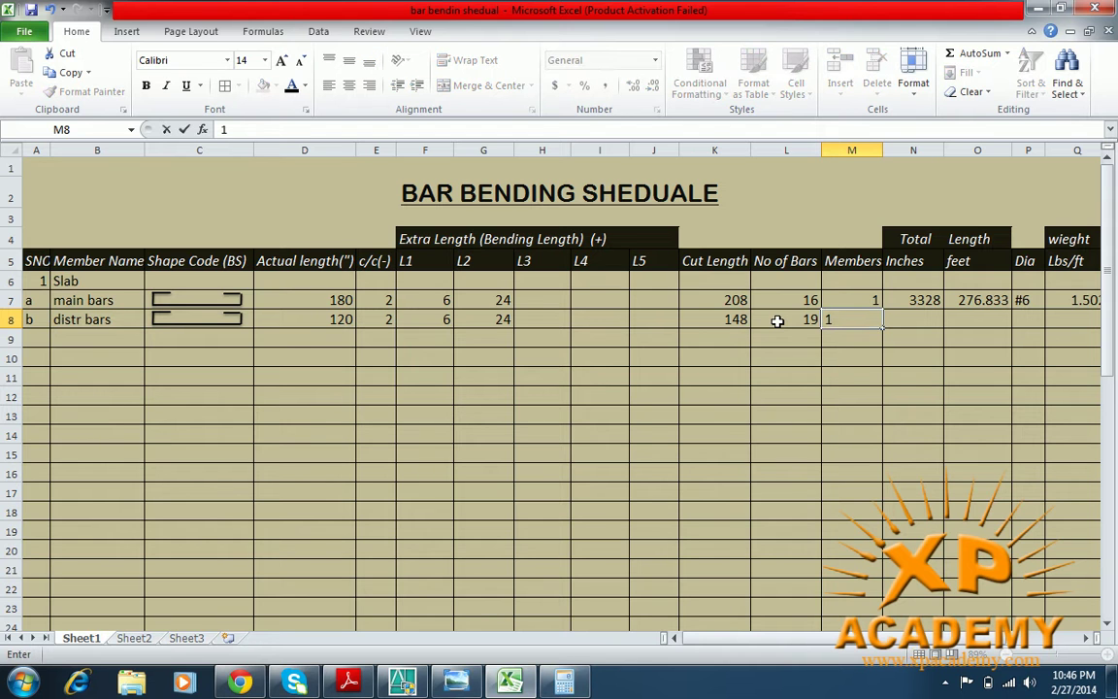
key("Tab")
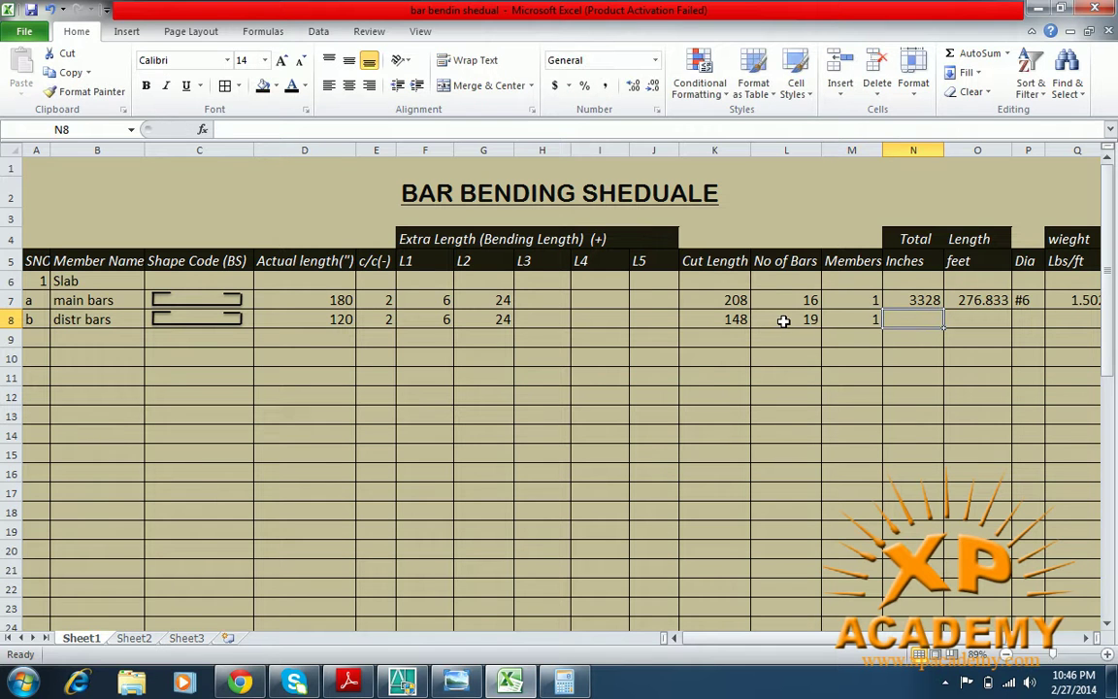
- Calculate the distr bars' total length in inches in N8 with the formula =K8*L8*M8
type("=")
left_click(730, 319)
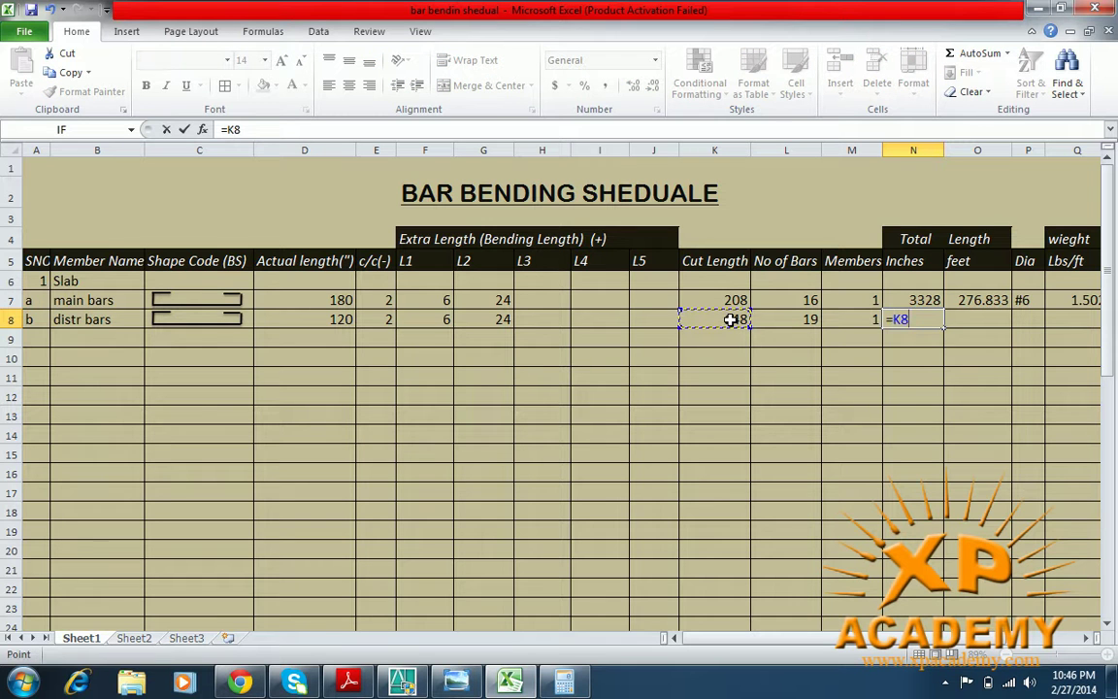
type("*")
left_click(798, 319)
type("*")
left_click(840, 319)
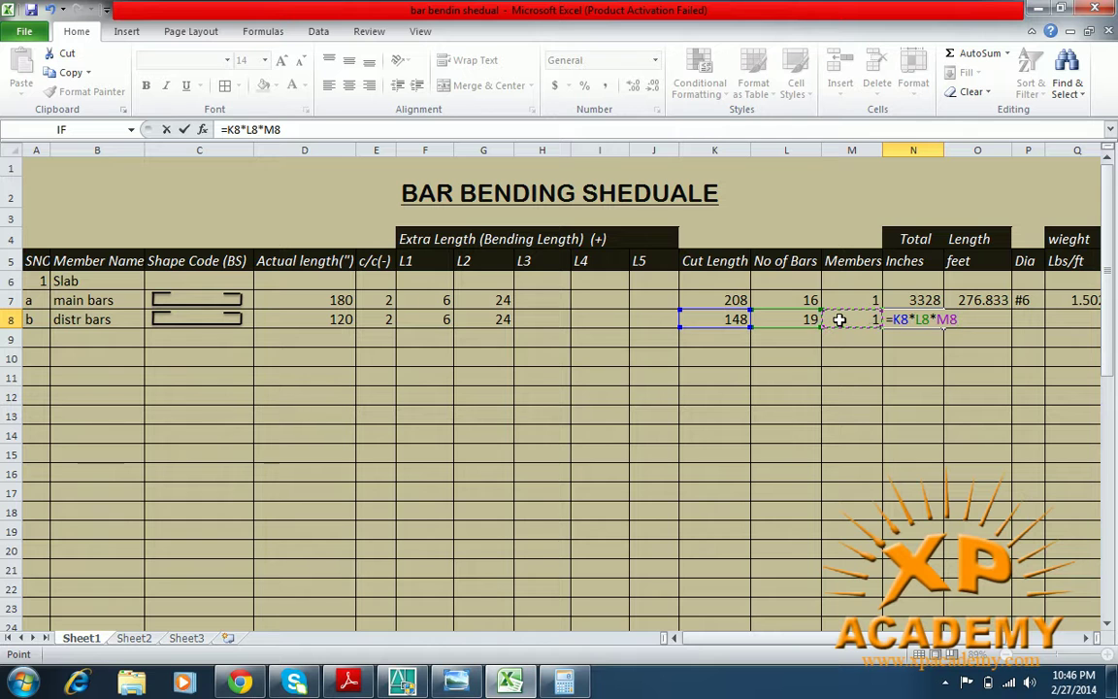
key("Return")
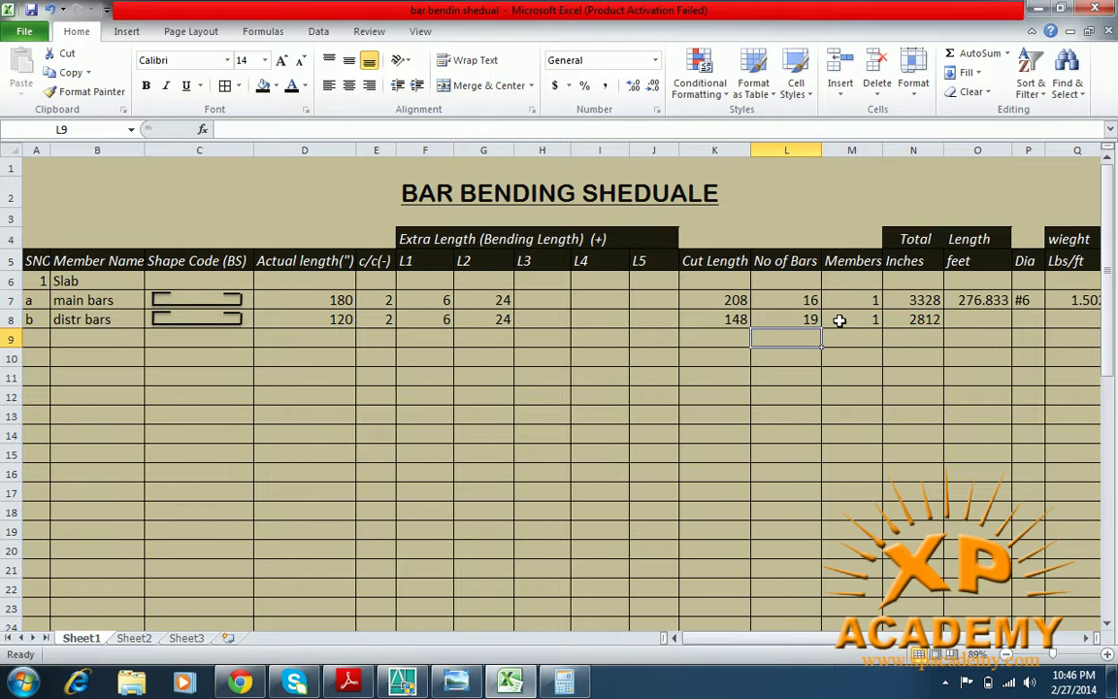
- Select the distr bars' total feet cell O8 and divide 2812 by 12 in the Calculator to convert the total length to feet
left_click(963, 318)
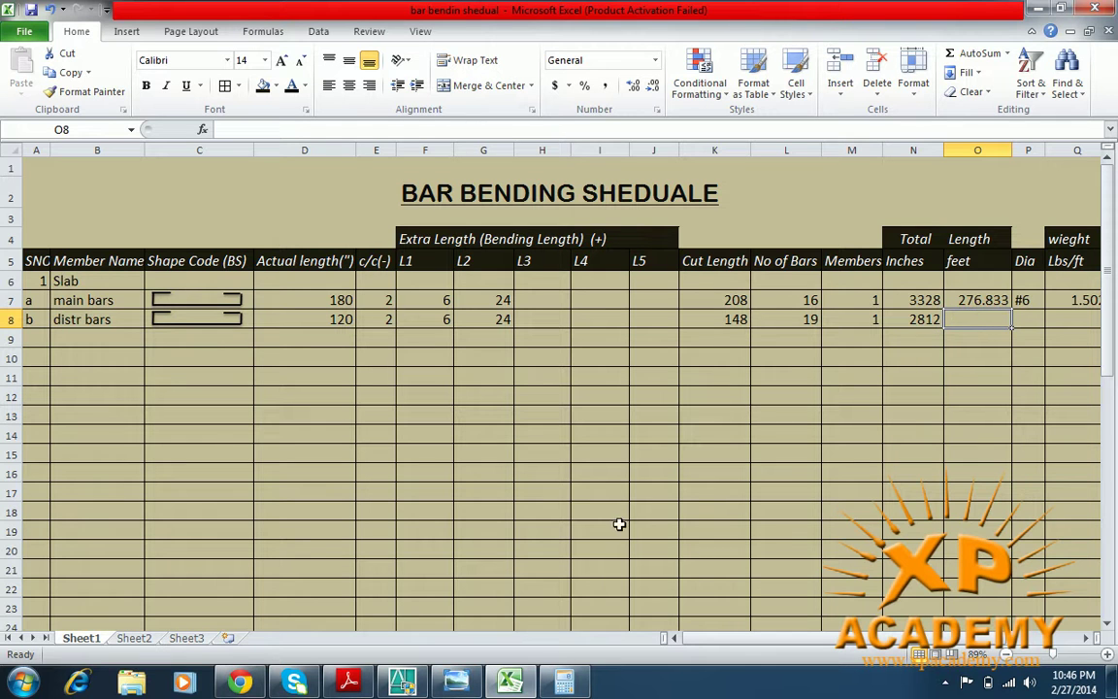
left_click(564, 681)
left_click_drag(657, 157, 601, 152)
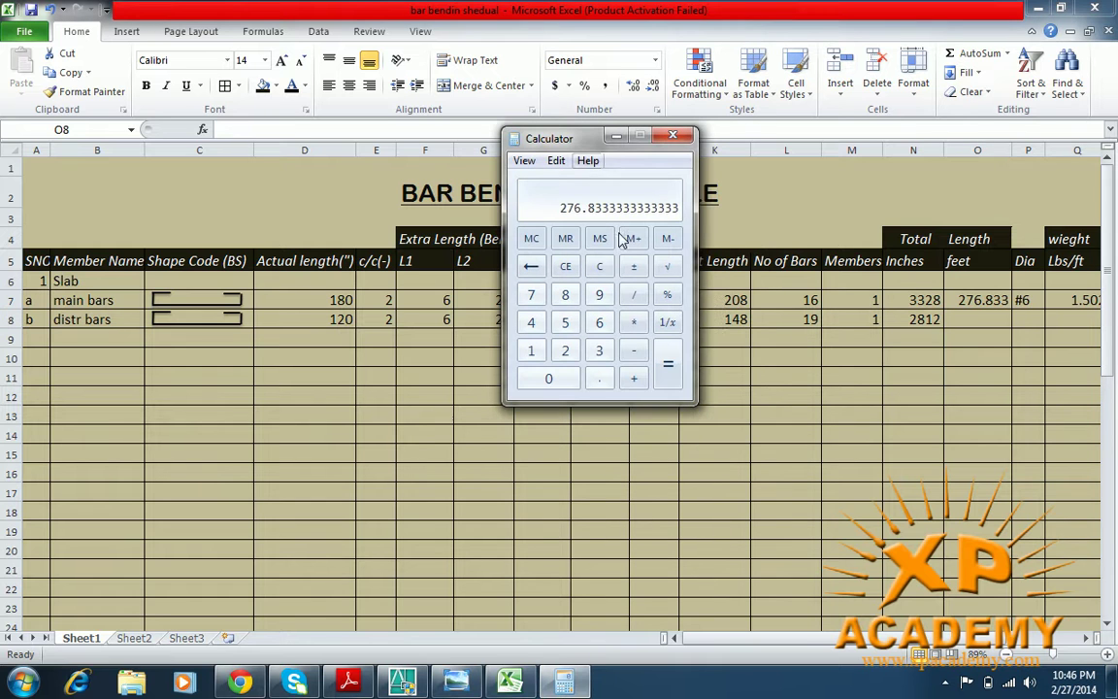
left_click(598, 266)
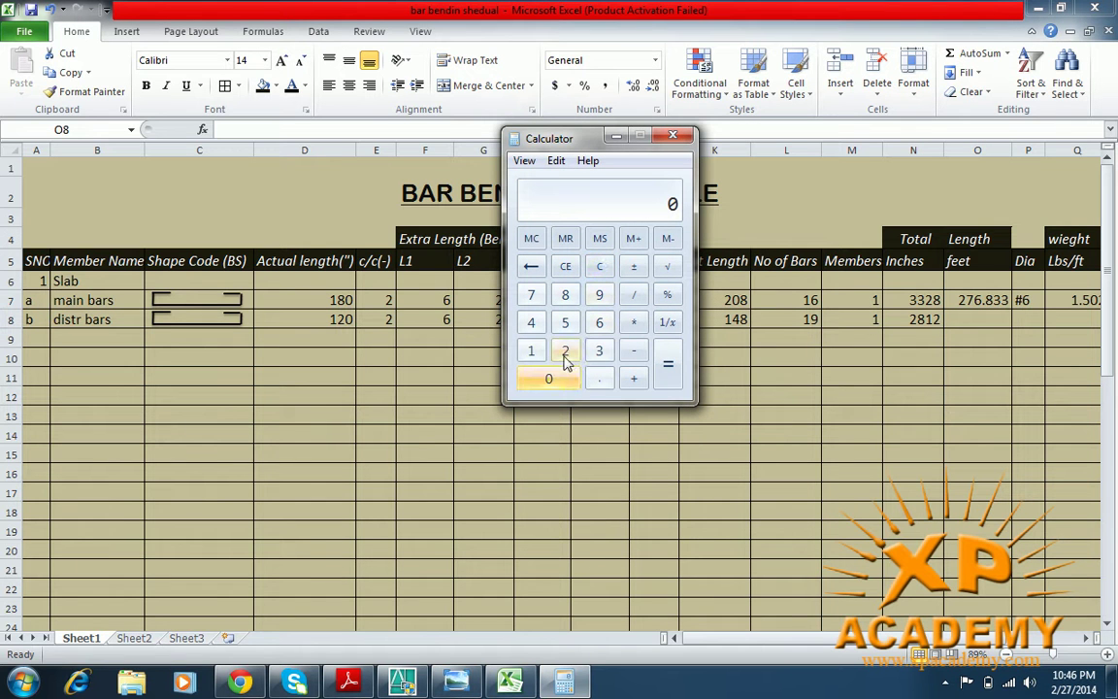
left_click(565, 350)
left_click(566, 297)
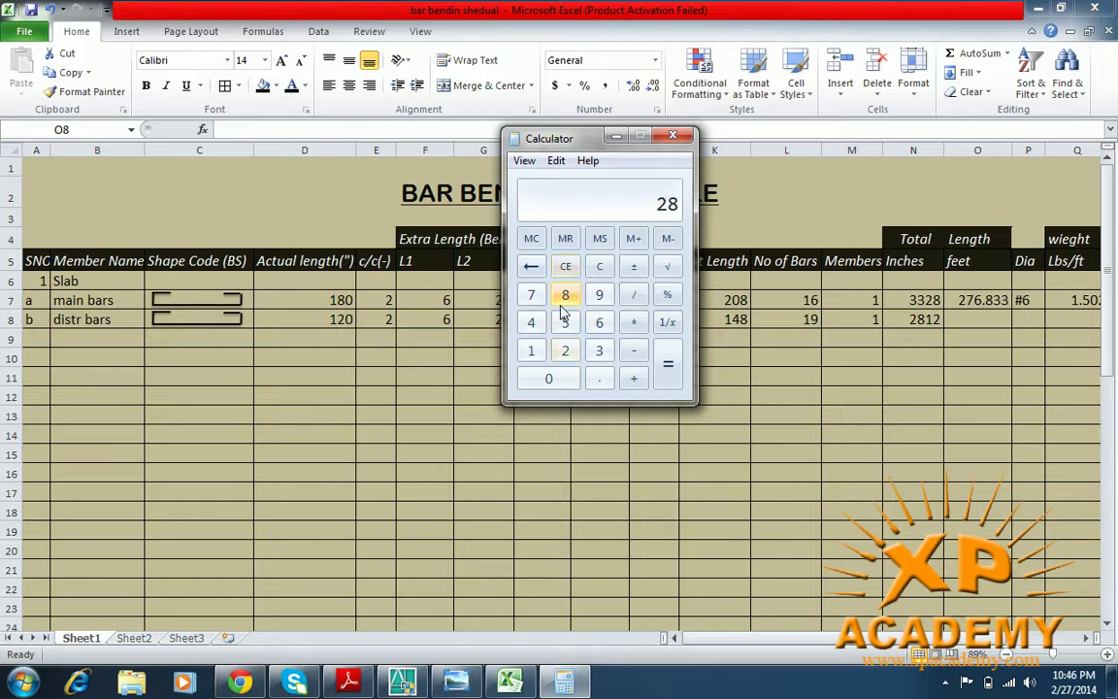
left_click(533, 351)
left_click(562, 351)
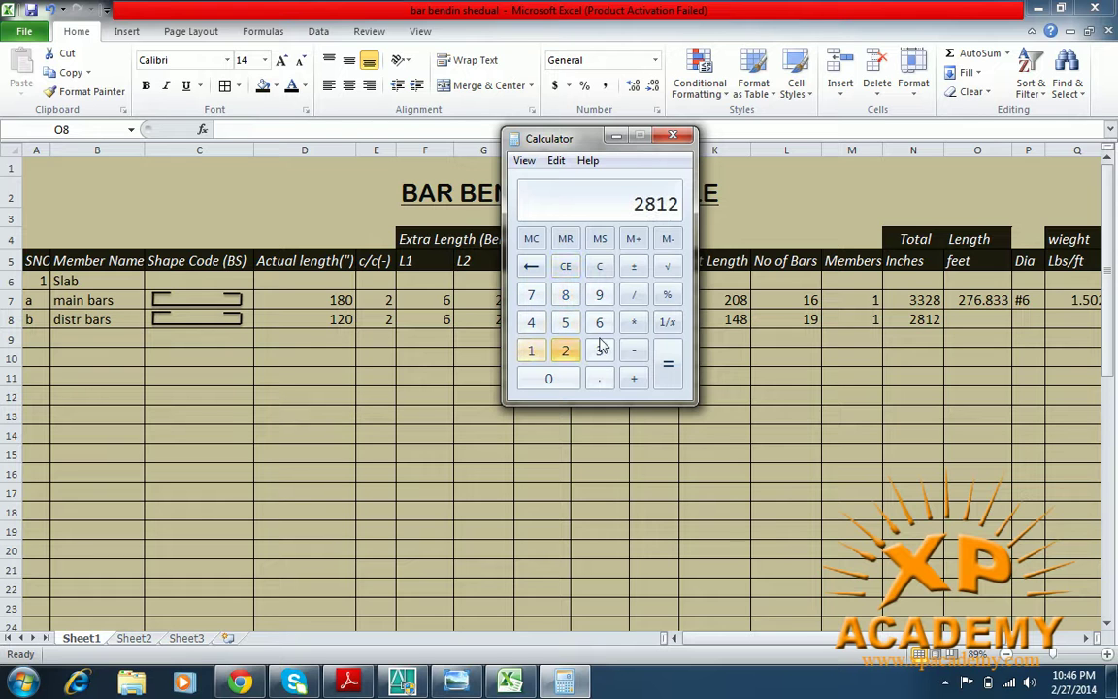
left_click(635, 295)
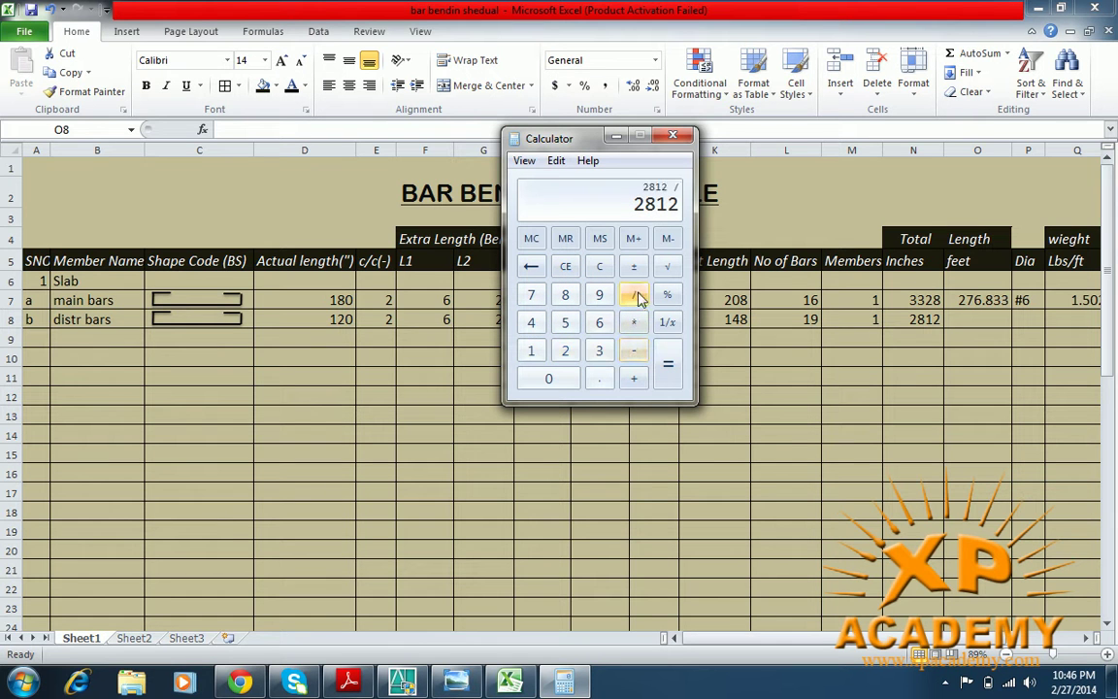
left_click(532, 351)
left_click(565, 351)
left_click(668, 378)
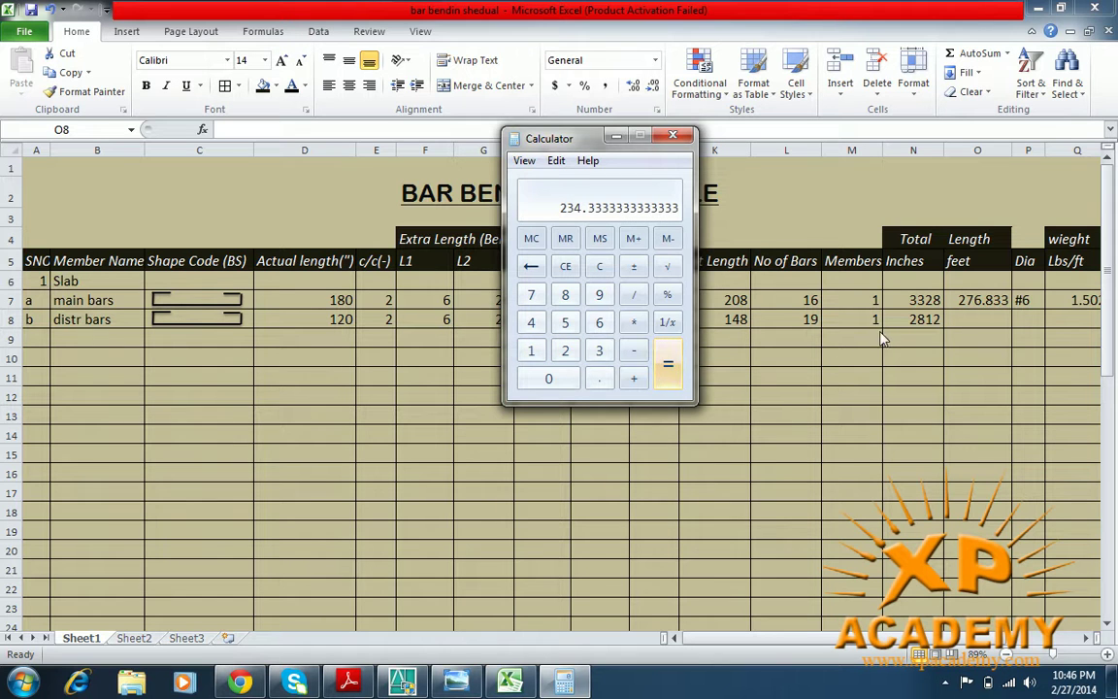
- Enter 234.333 as the distr bars' total length in feet in O8 and #4 as their diameter in P8
double_click(973, 323)
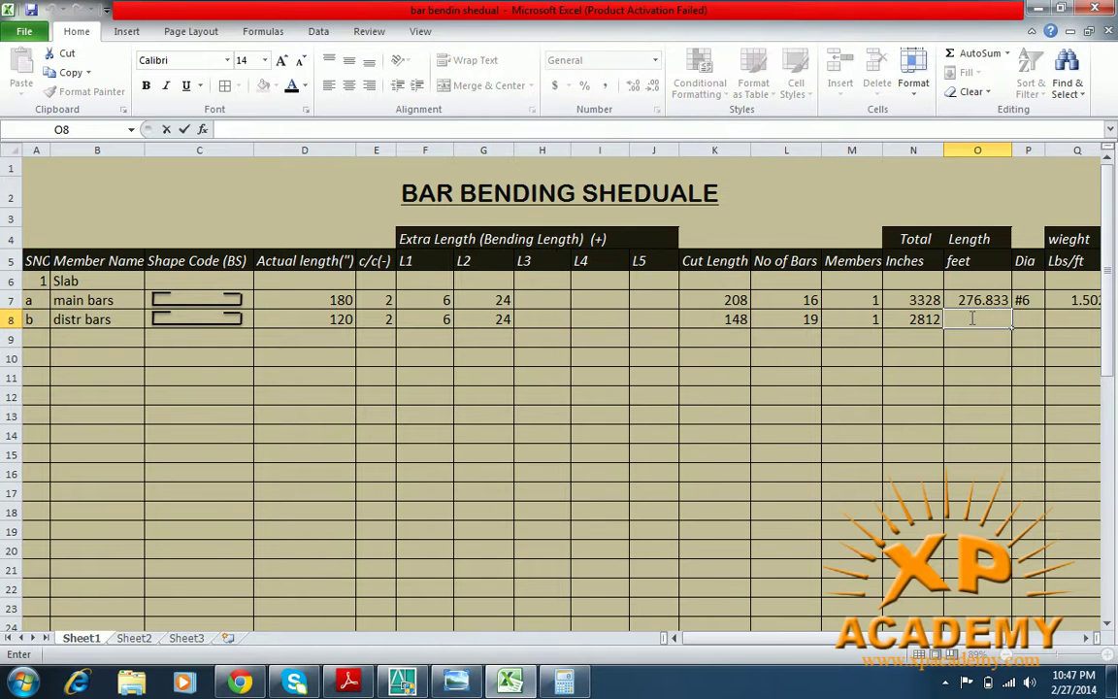
type("234.333")
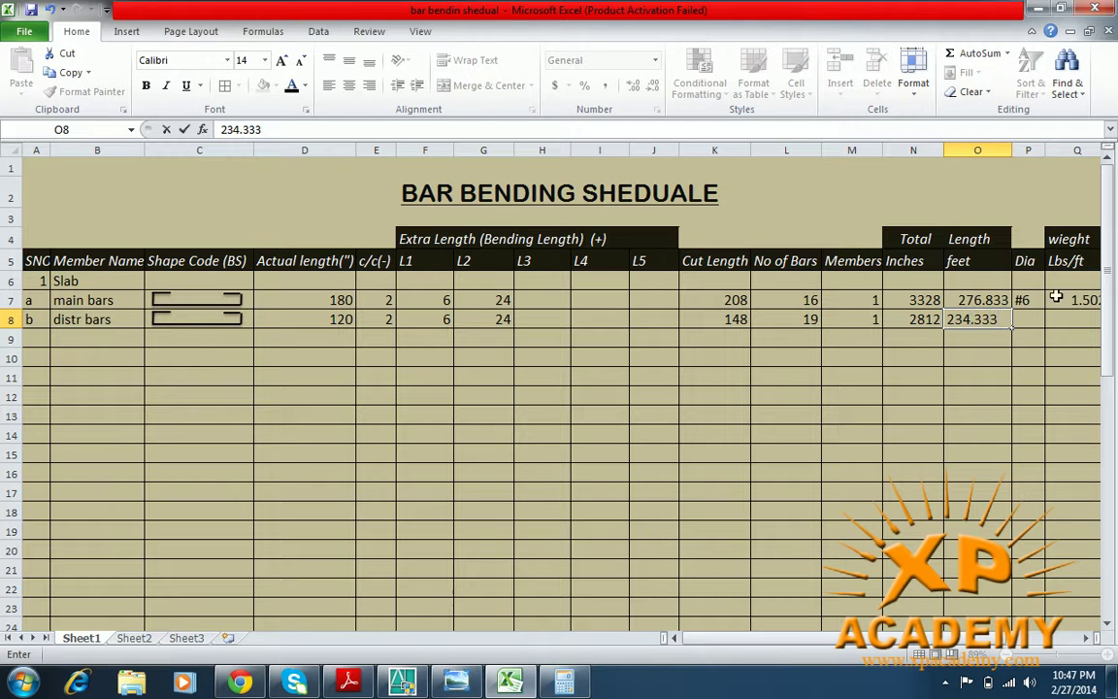
left_click(1025, 320)
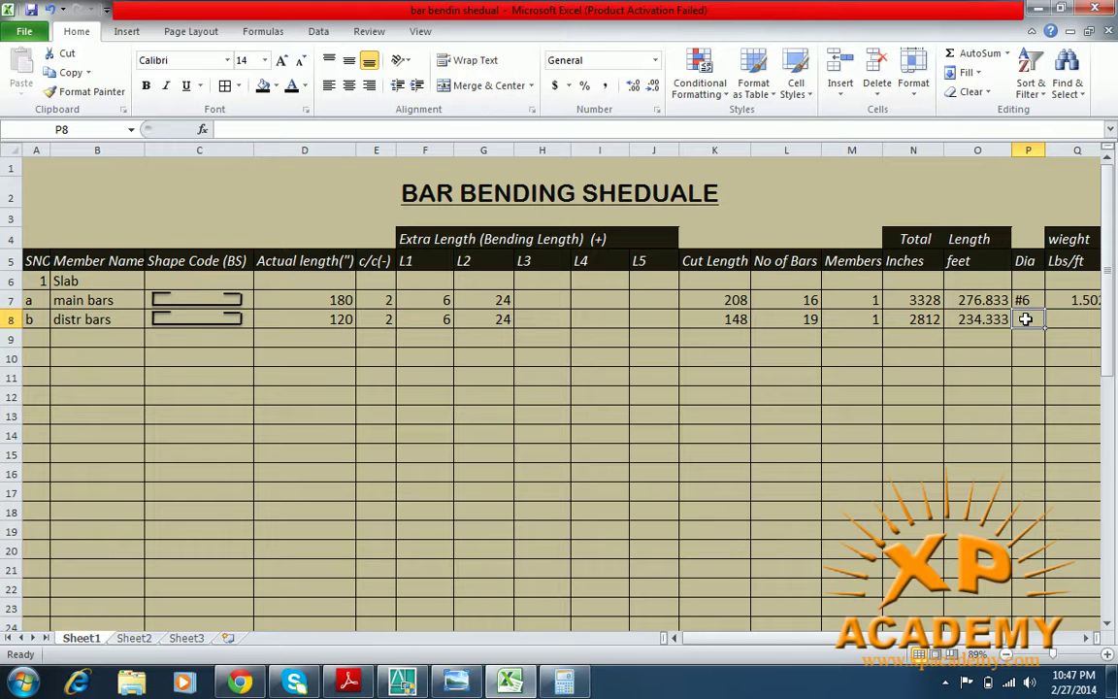
type("#4")
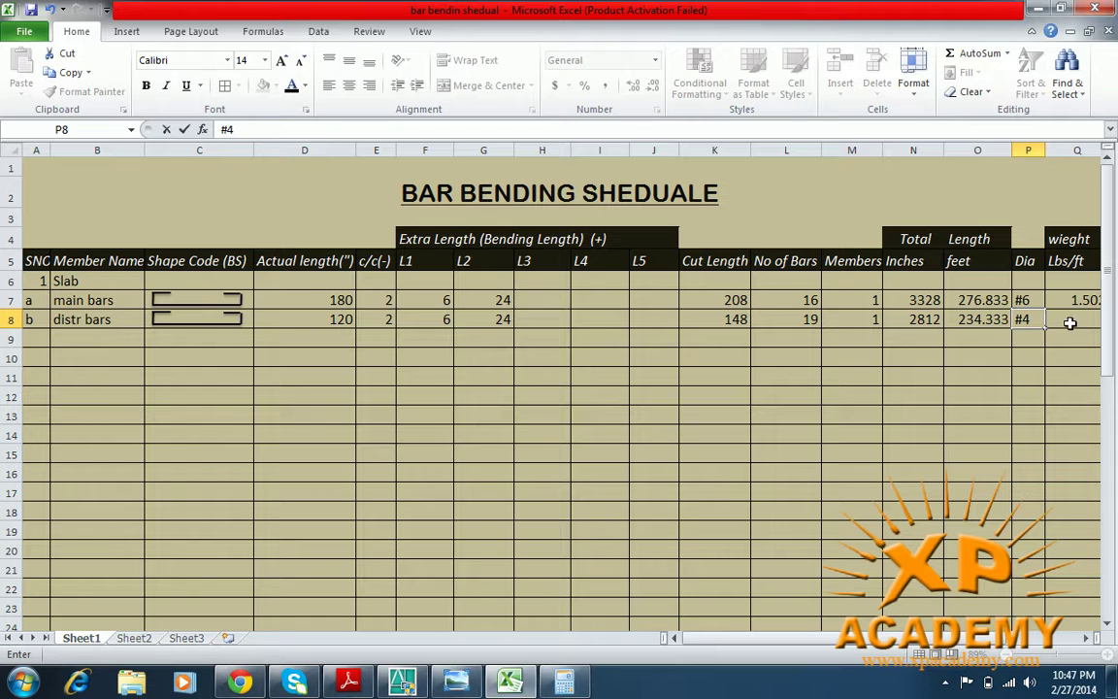
- Look up the #4 bar's weight per foot in databook.pdf in Adobe Reader, and enter 0.668 in Q8 of the Excel schedule
left_click(1070, 319)
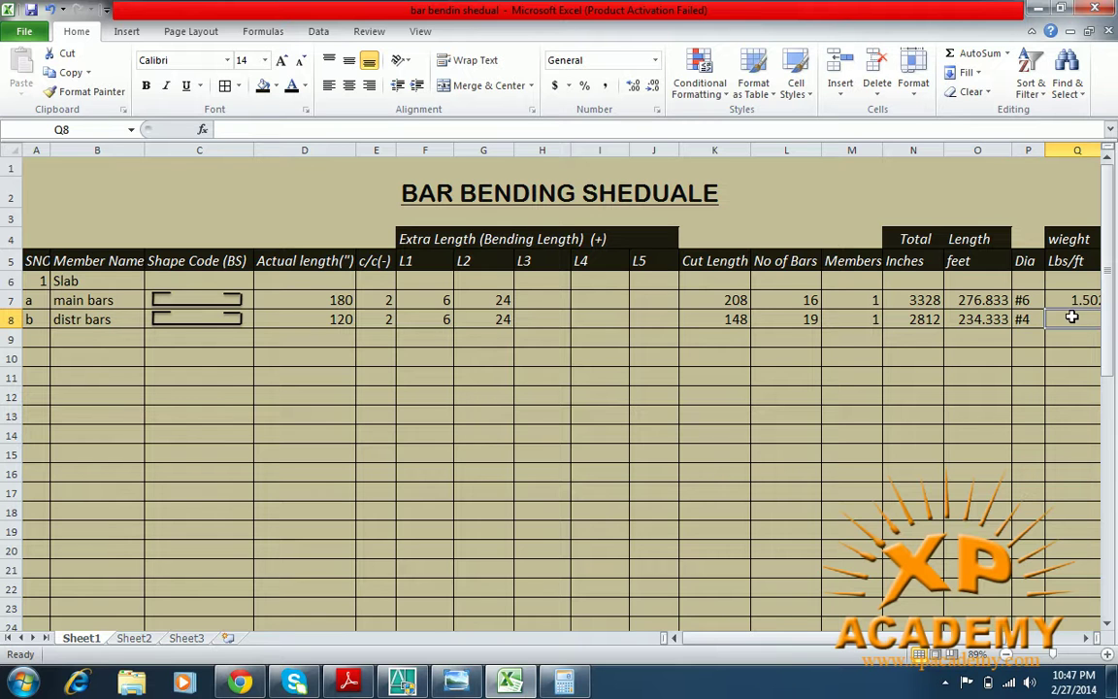
left_click(1086, 637)
left_click(1087, 637)
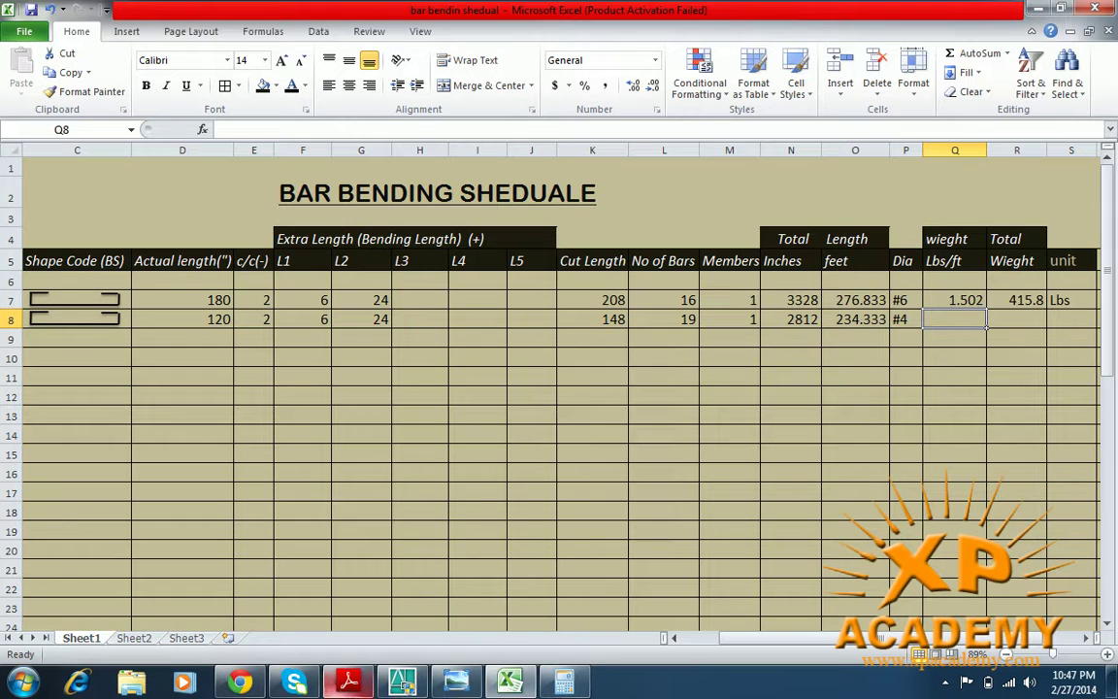
left_click(348, 682)
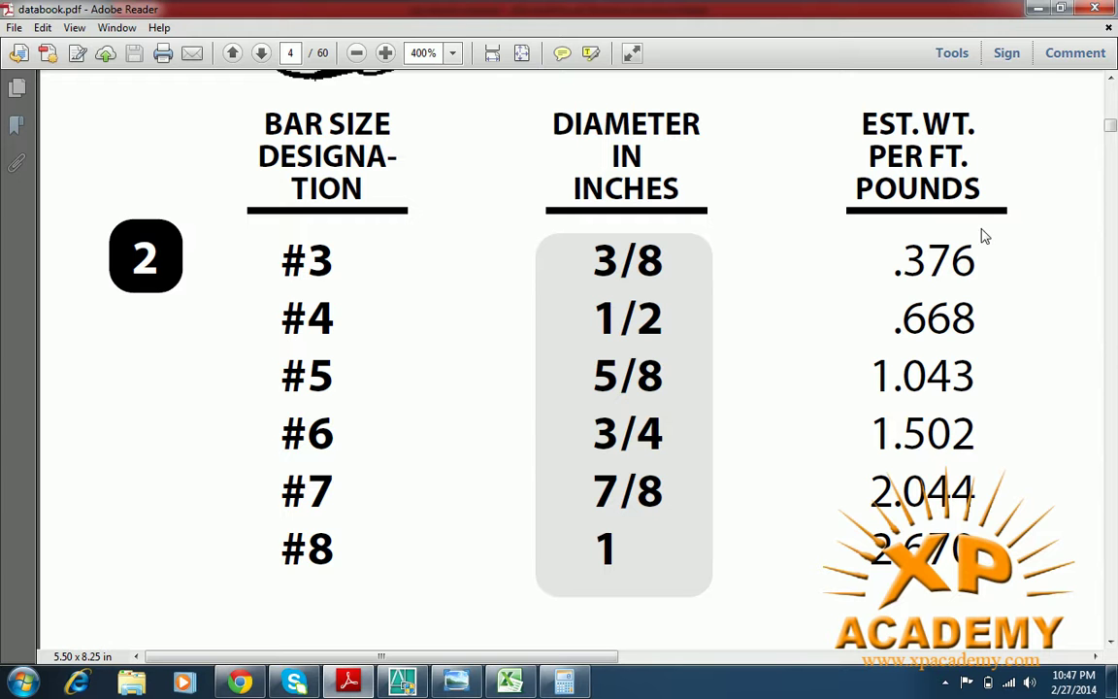
left_click(1037, 8)
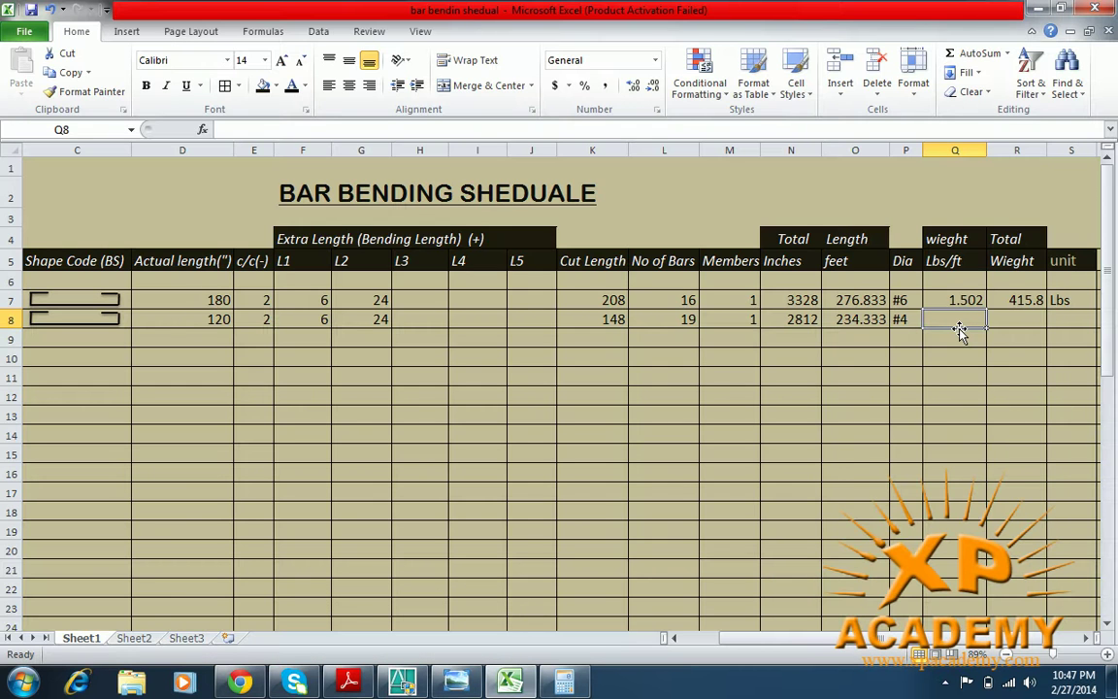
type("0")
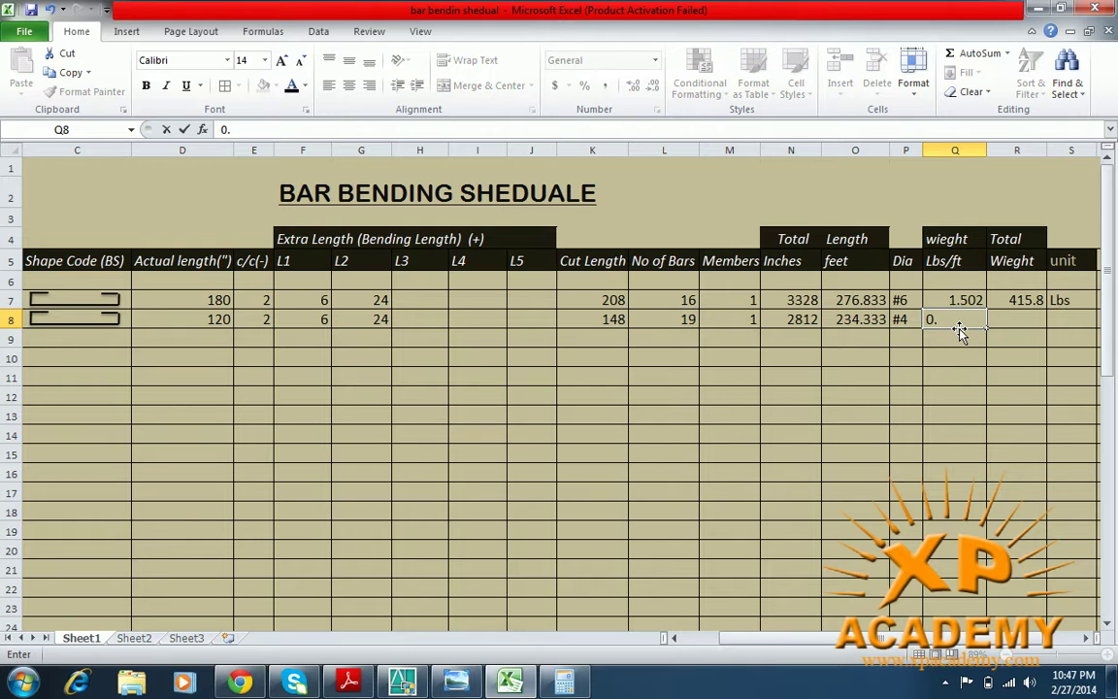
type(".668")
key("Tab")
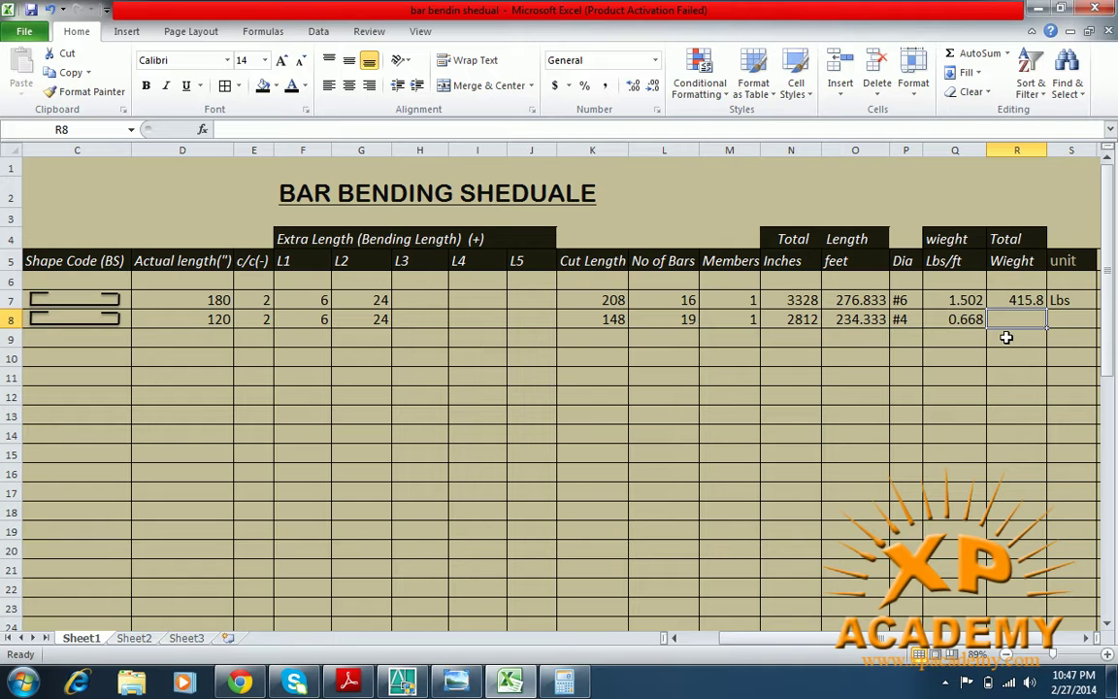
- Calculate the distr bars' total weight in R8 with the formula =O8*Q8
type("=")
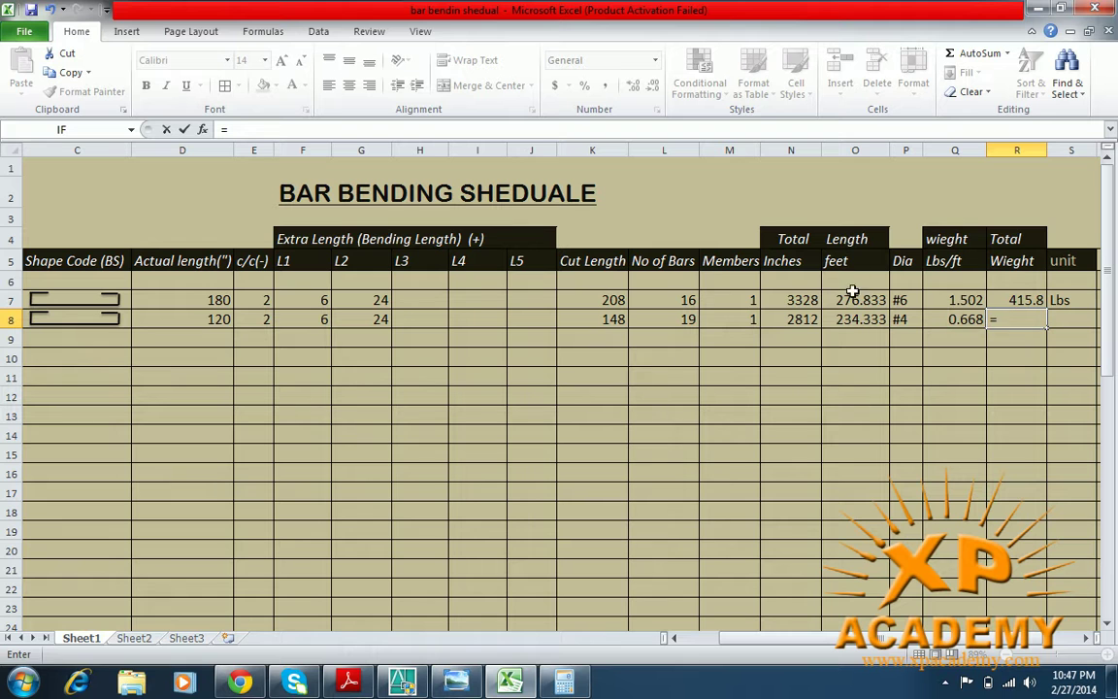
left_click(857, 321)
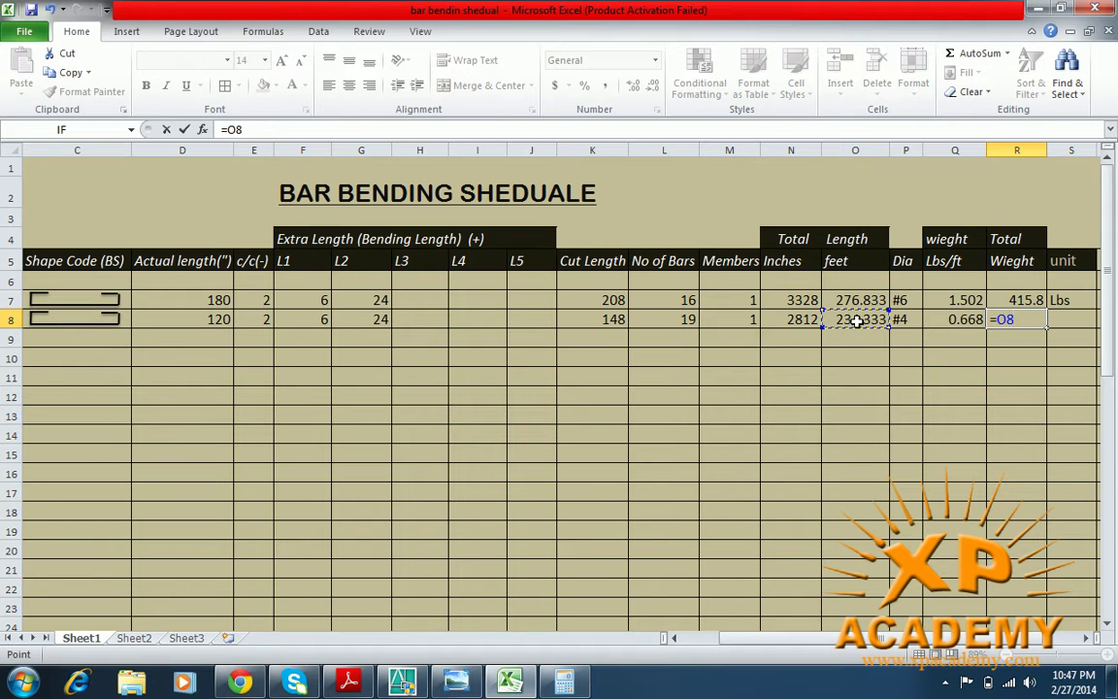
type("*")
left_click(963, 319)
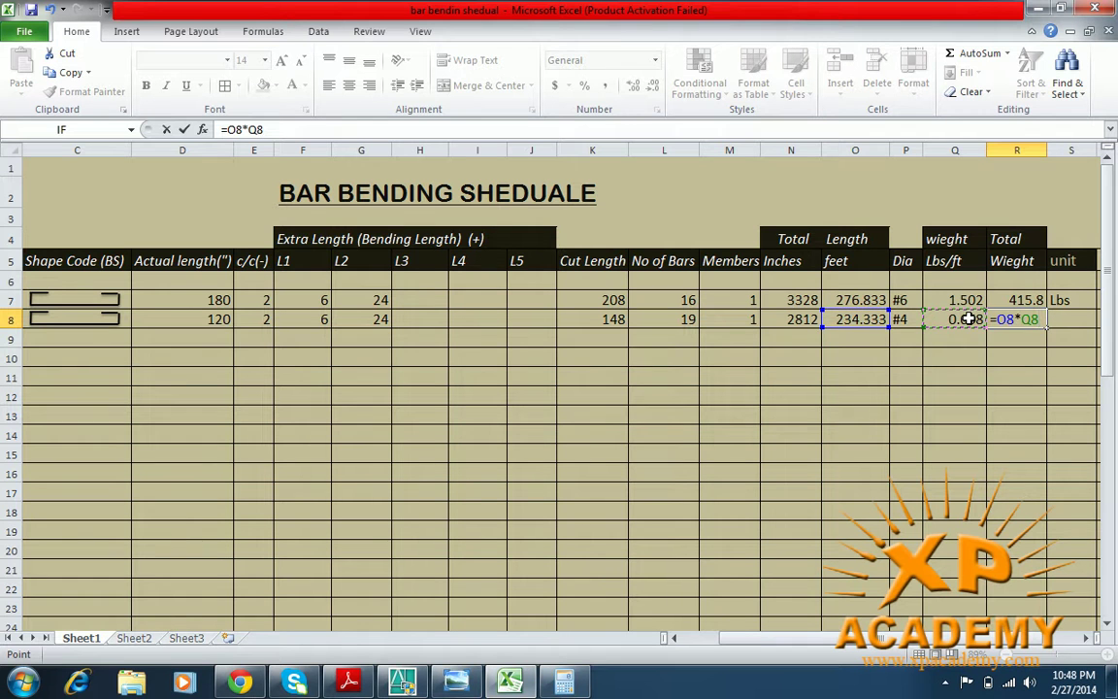
key("Return")
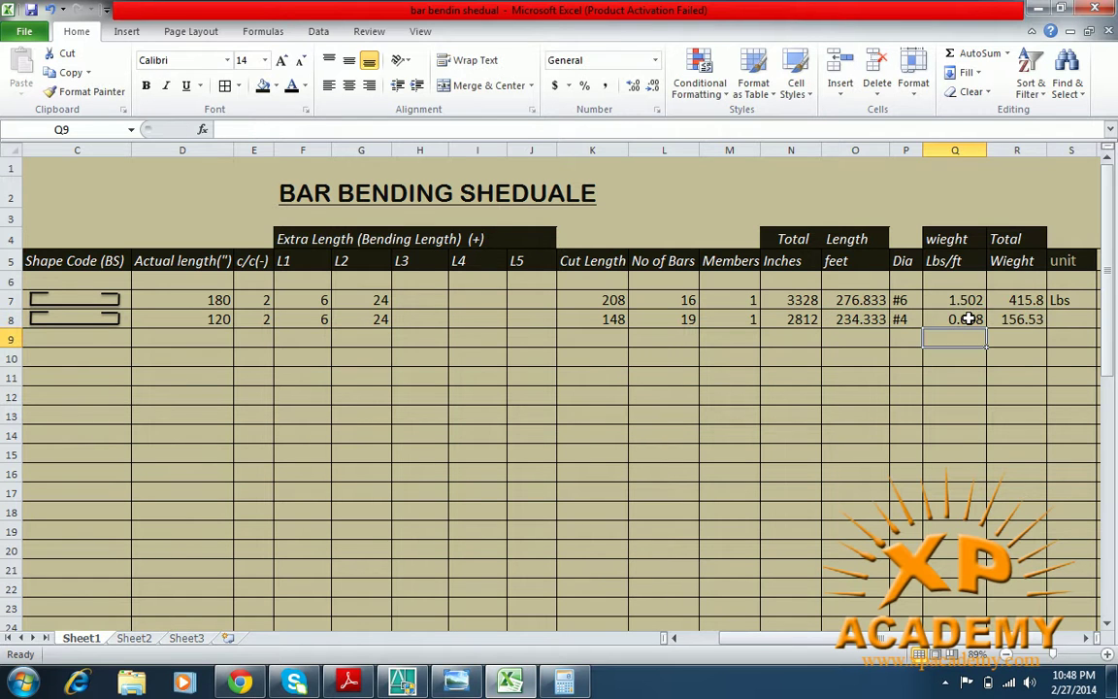
- Enter Lbs as the distr bars' weight unit in S8
left_click(1061, 320)
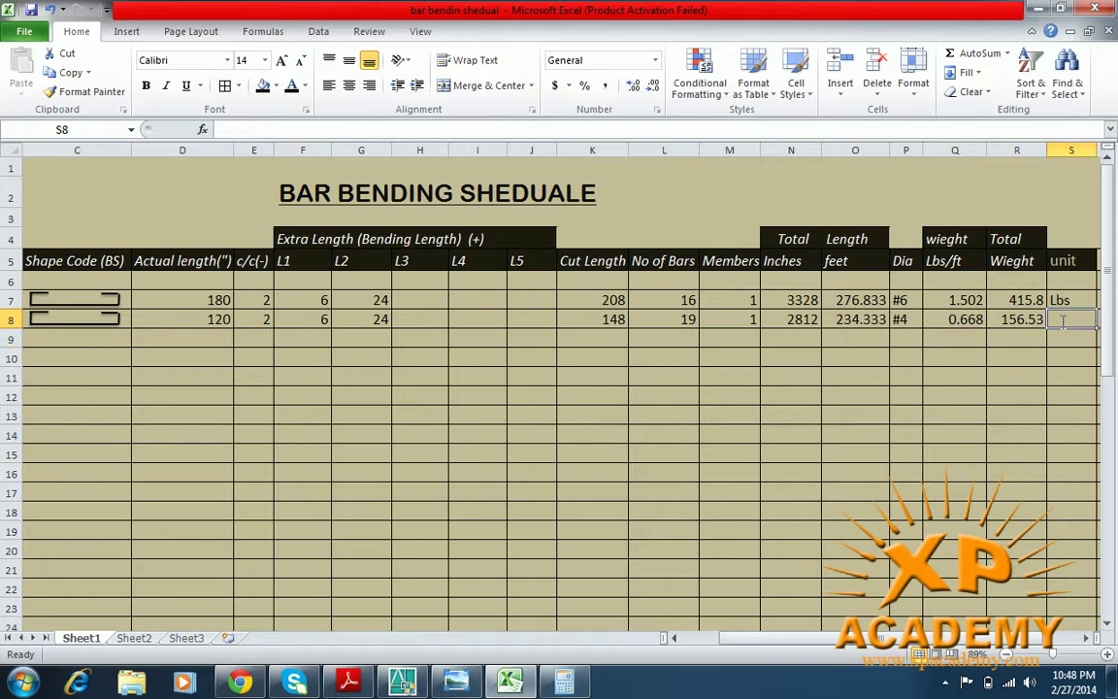
type("Lbs")
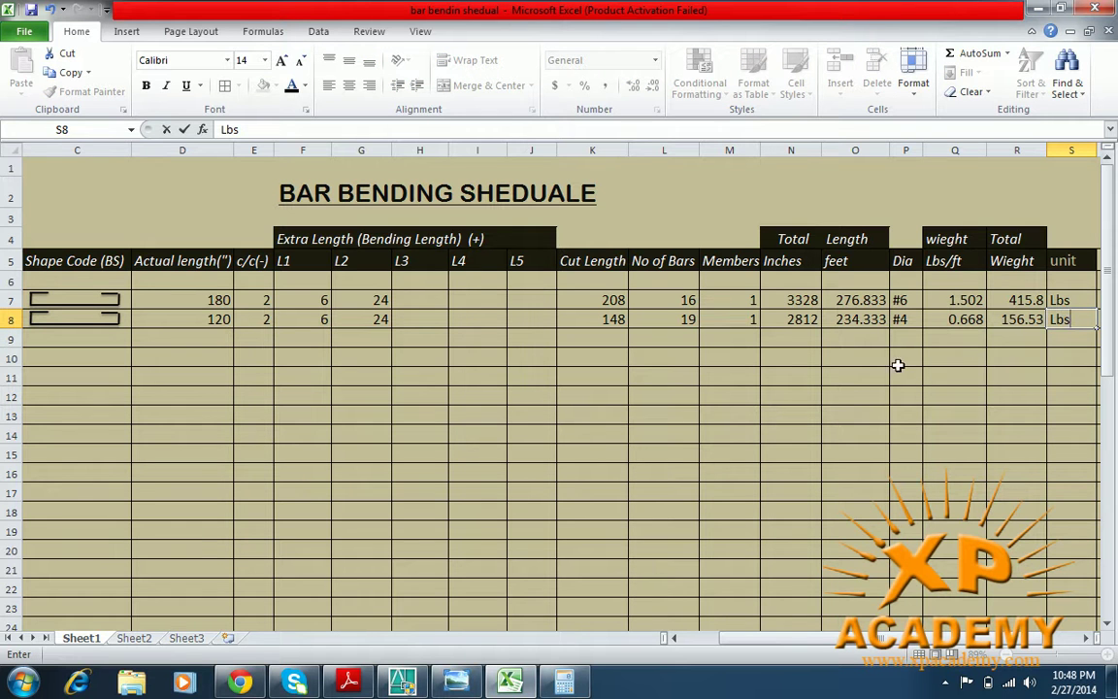
left_click(674, 639)
left_click(674, 639)
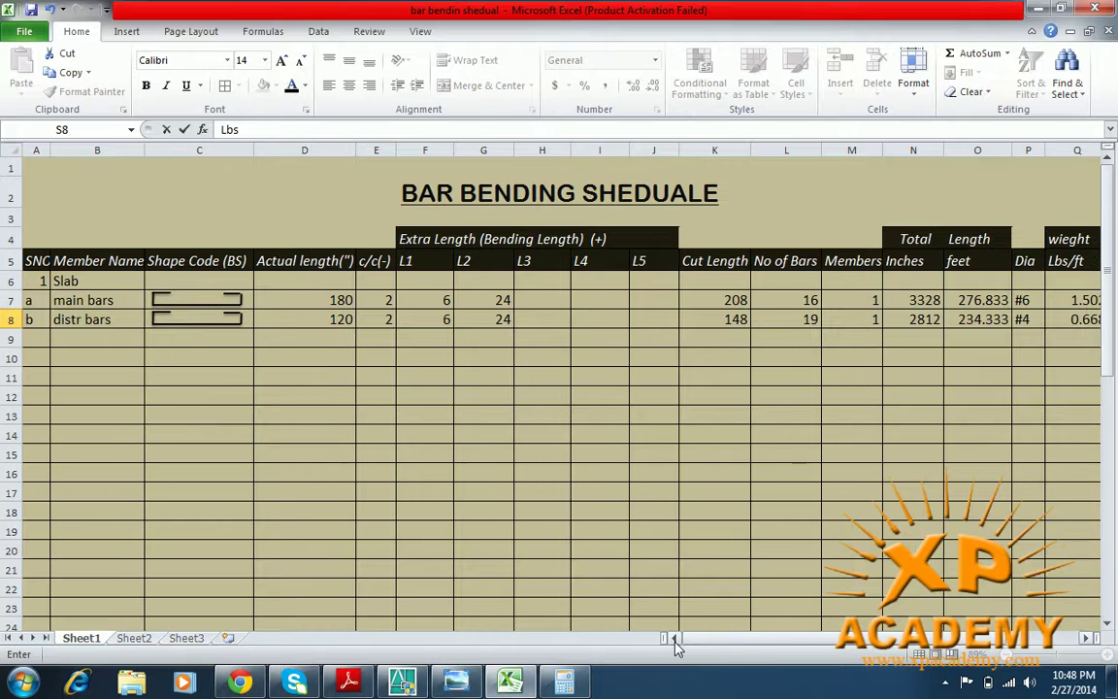
key("ctrl+Return")
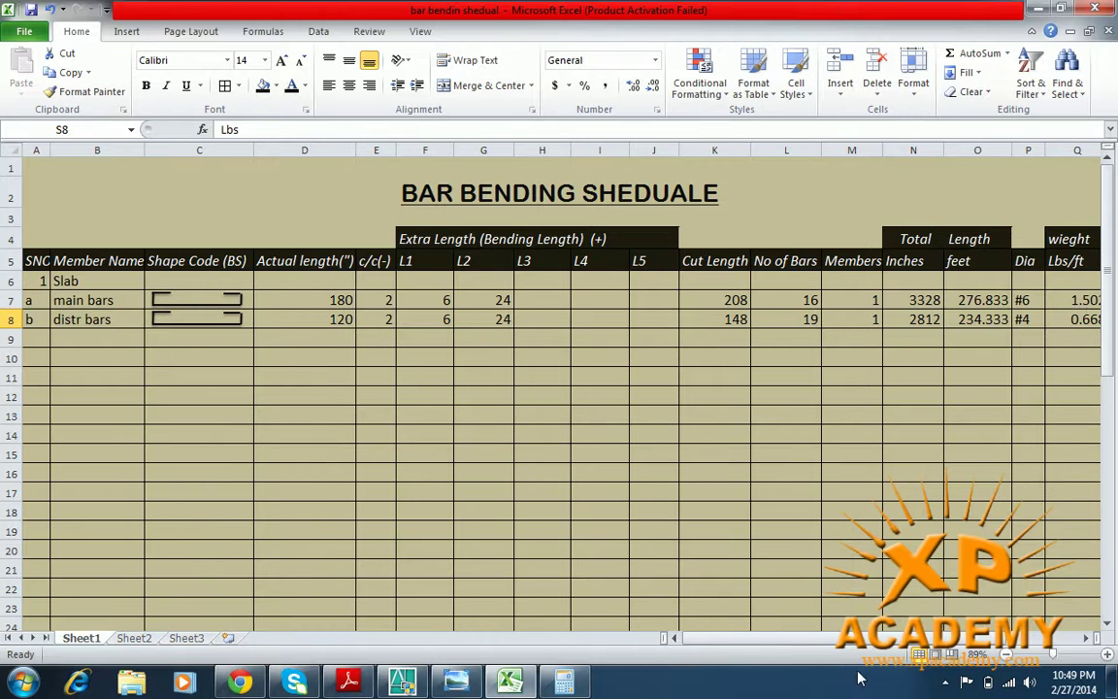
- Add a Total row in row 9 that sums both bar weights with =R7+R8 in R9 and has the unit Lbs
left_click(1085, 637)
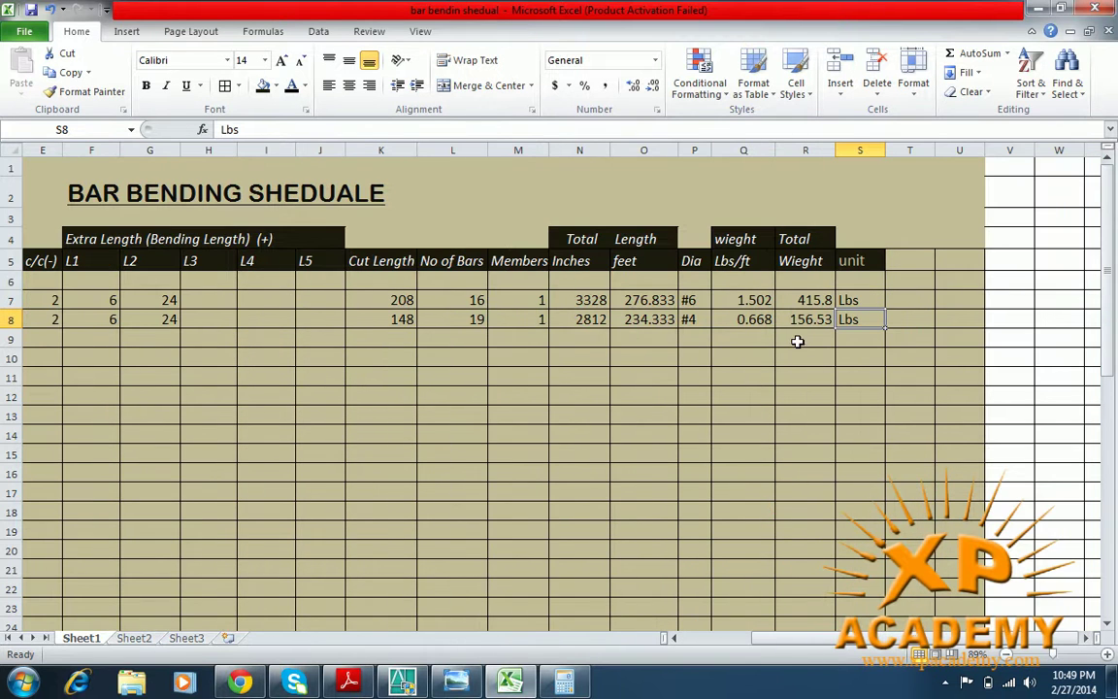
left_click(743, 345)
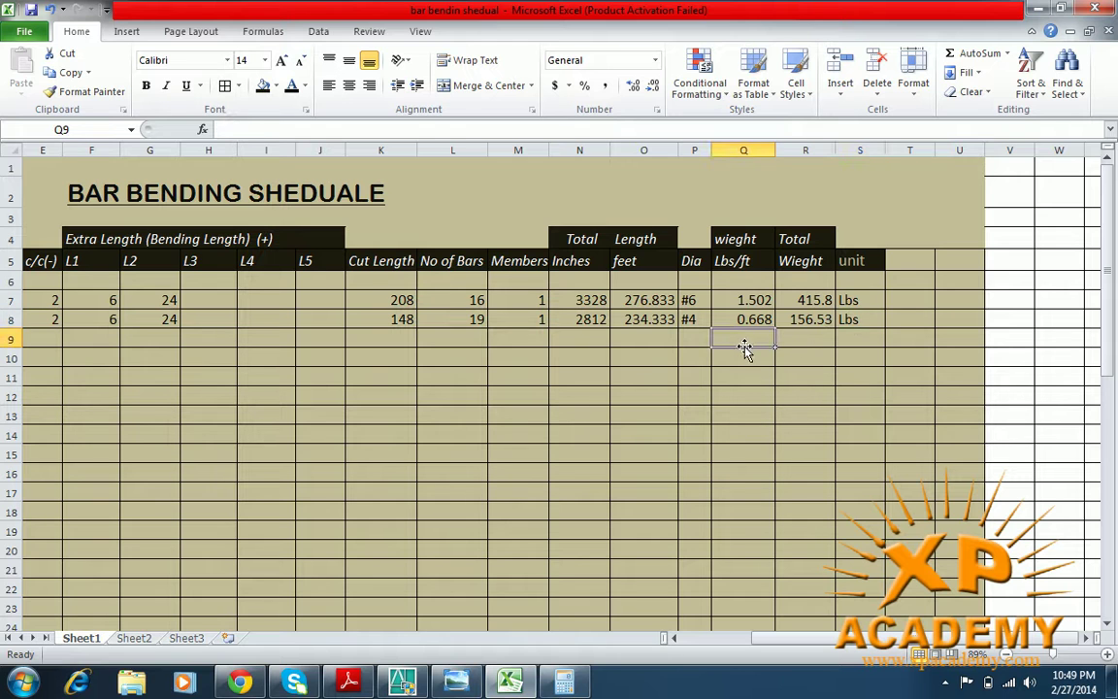
type("Total")
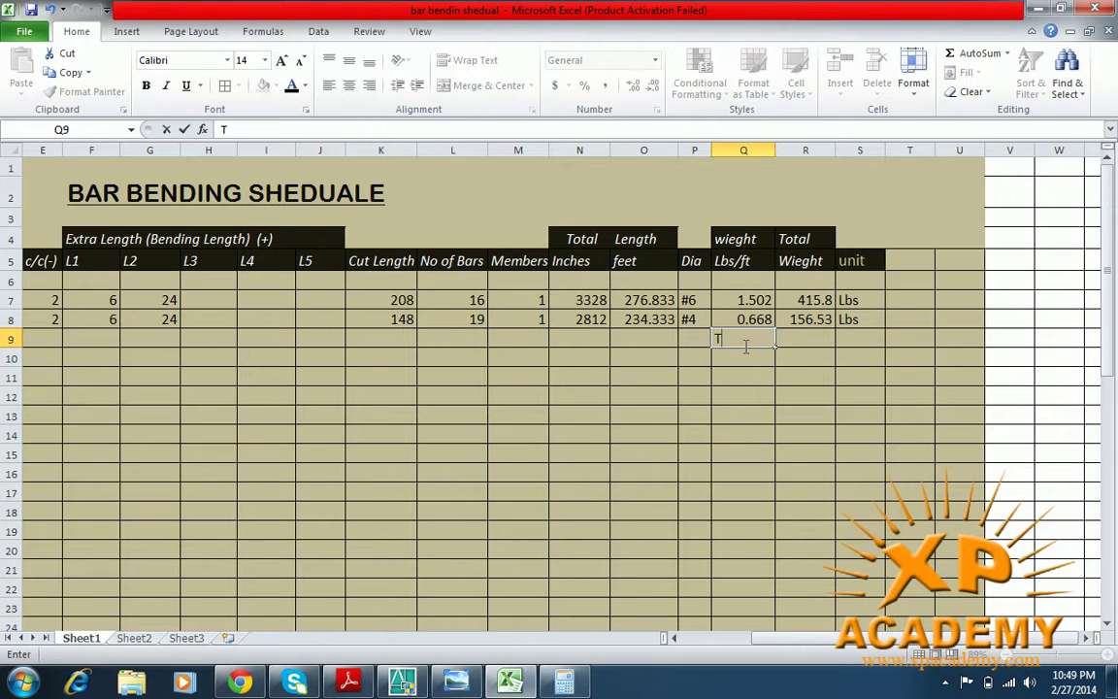
left_click(802, 342)
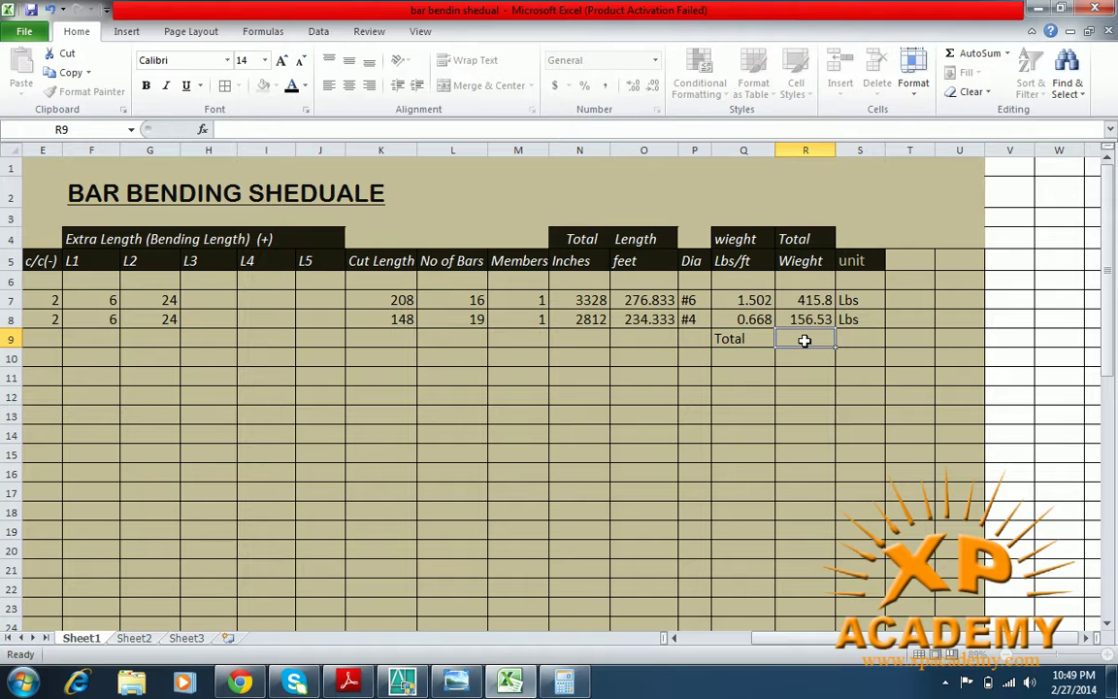
type("=")
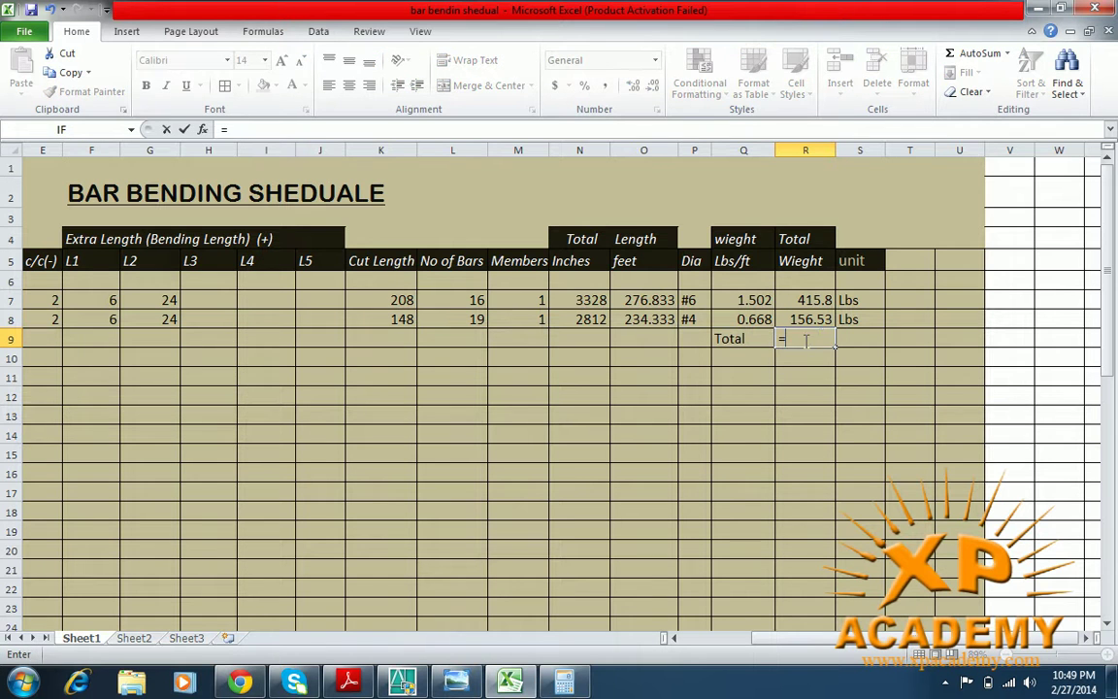
left_click(805, 299)
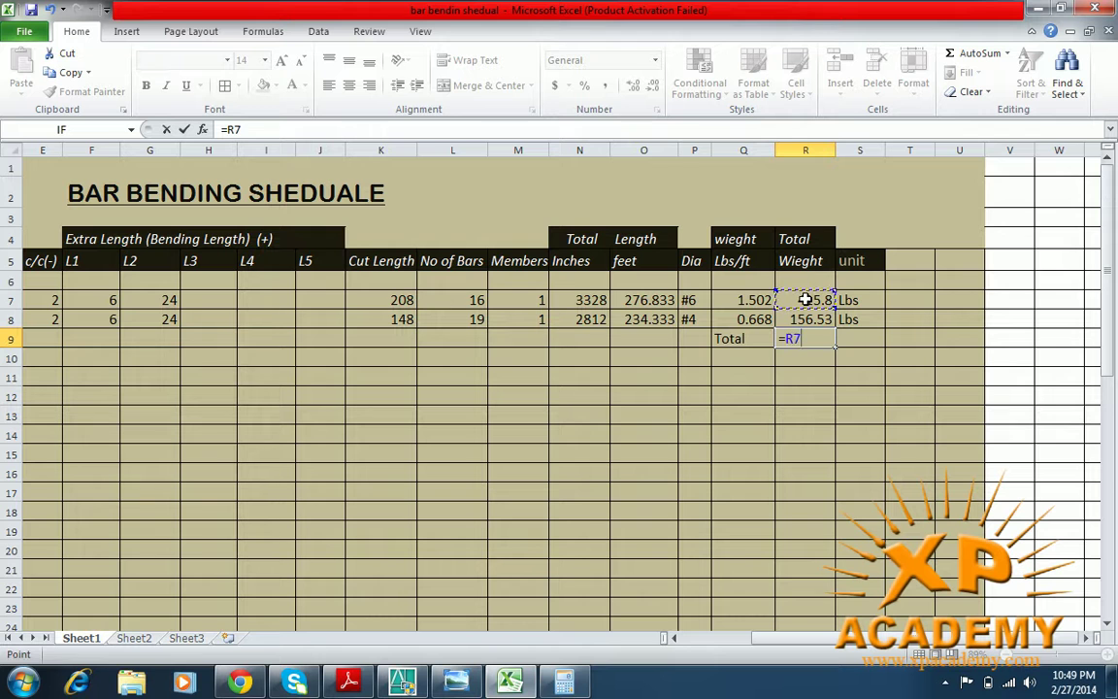
type("+")
left_click(798, 319)
key("Return")
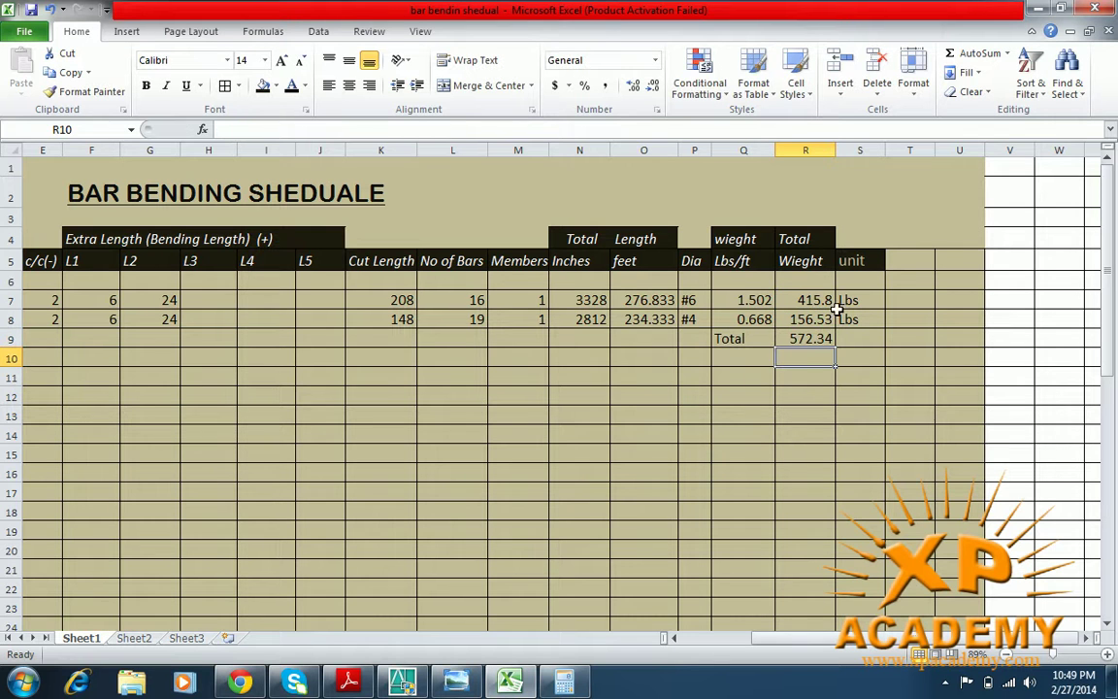
left_click(851, 339)
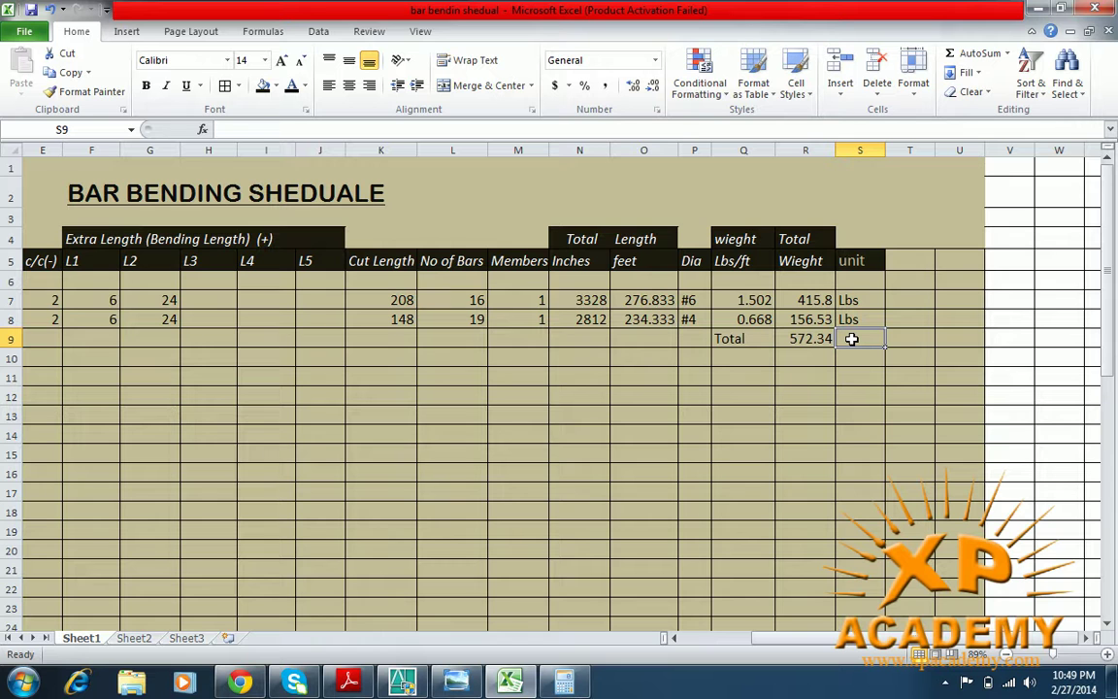
type("Lbs")
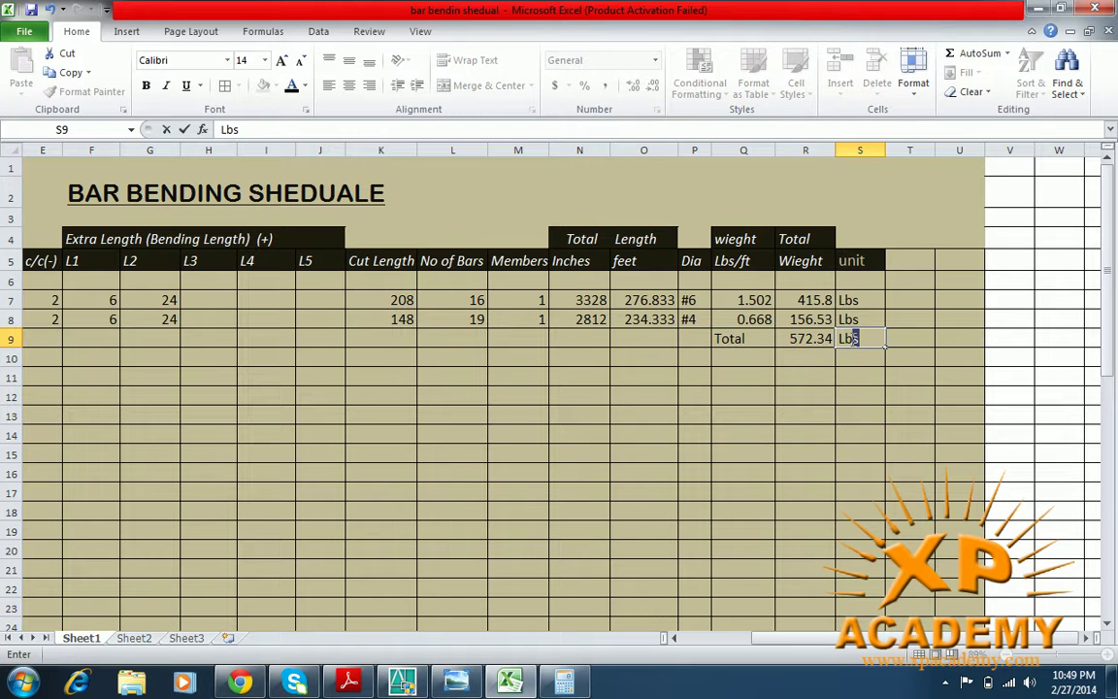
- Add the pounds-to-kilograms conversion in row 10, with the label 1Lbs=, the value 0.4536 and the unit kgs
left_click(802, 360)
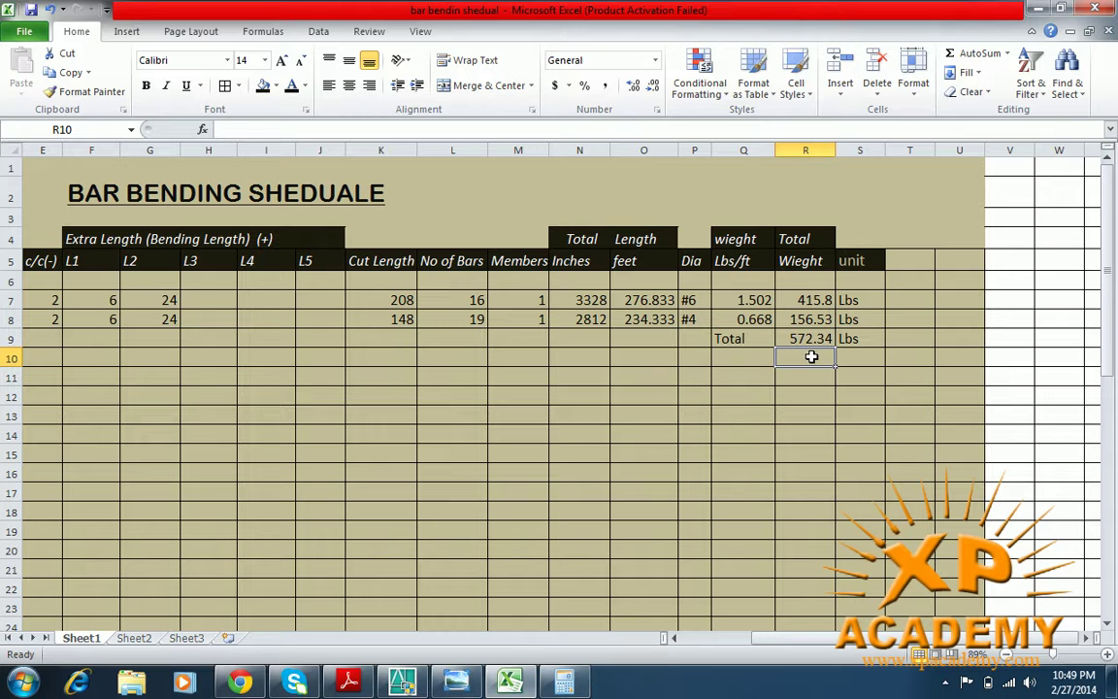
type("0")
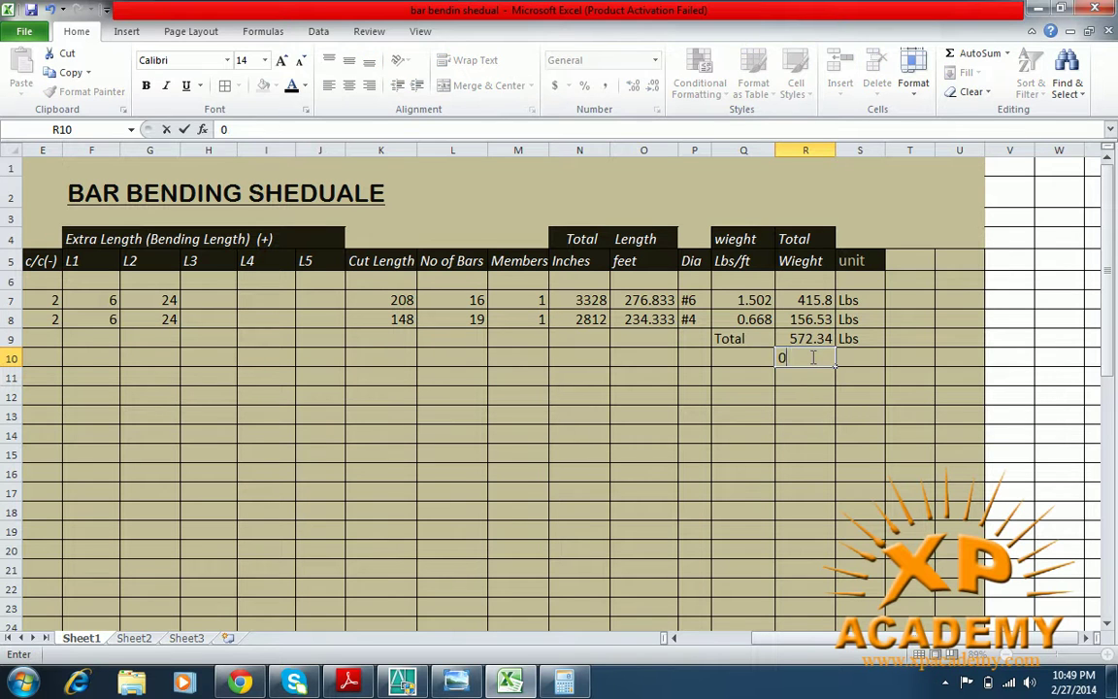
type(".4536")
left_click(849, 358)
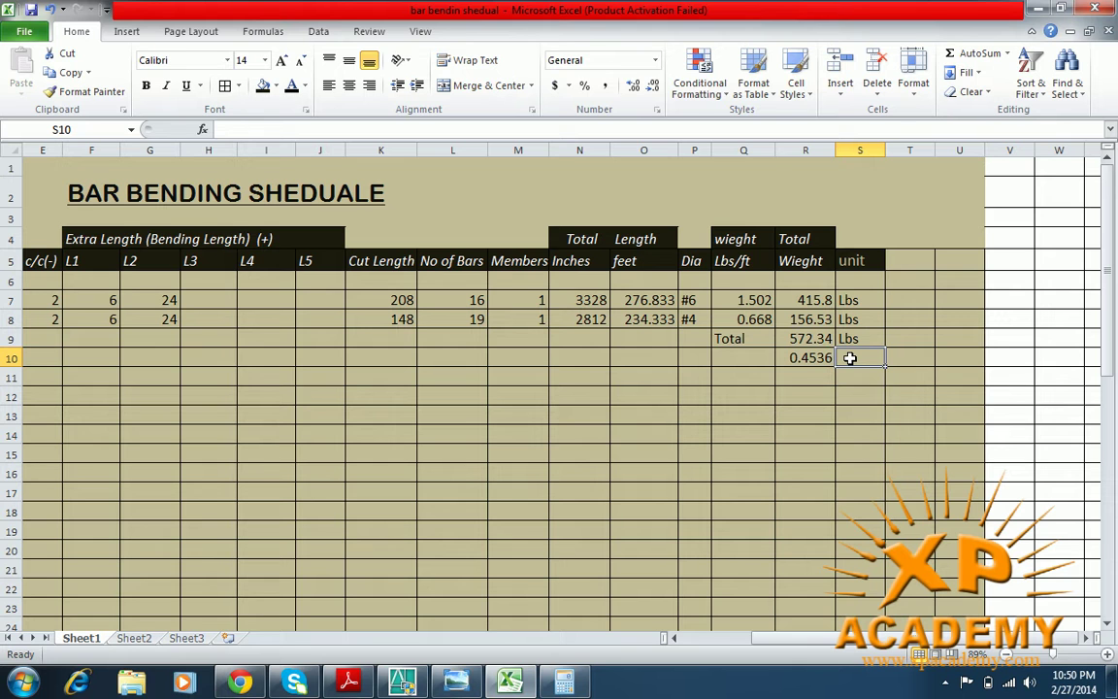
type("kgs")
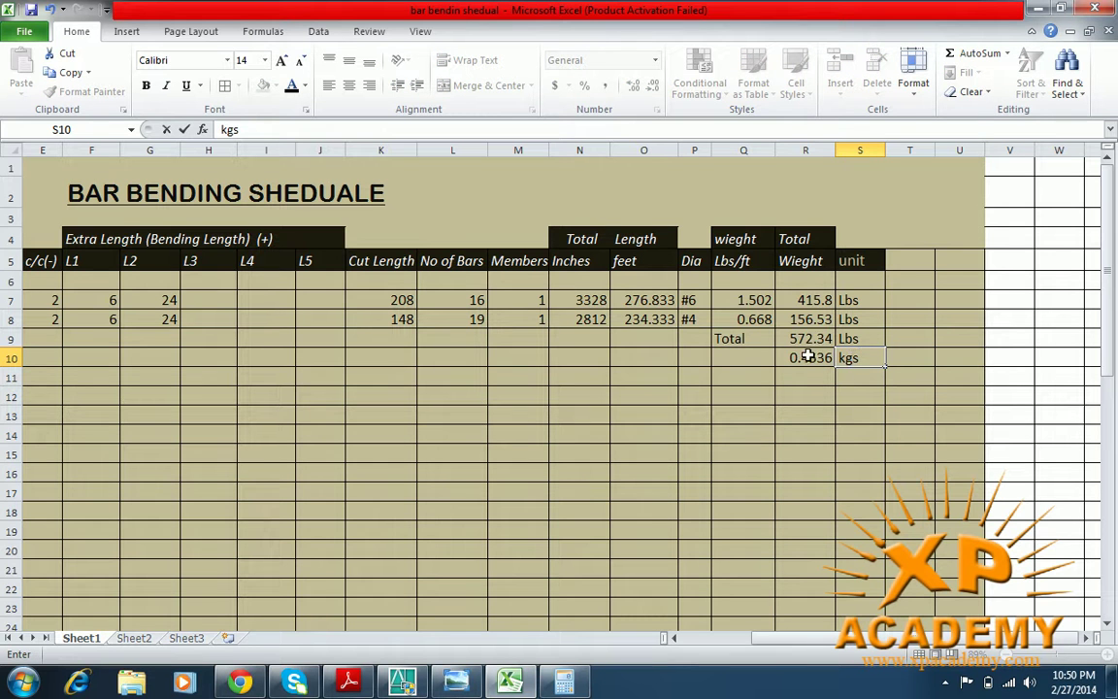
left_click(735, 362)
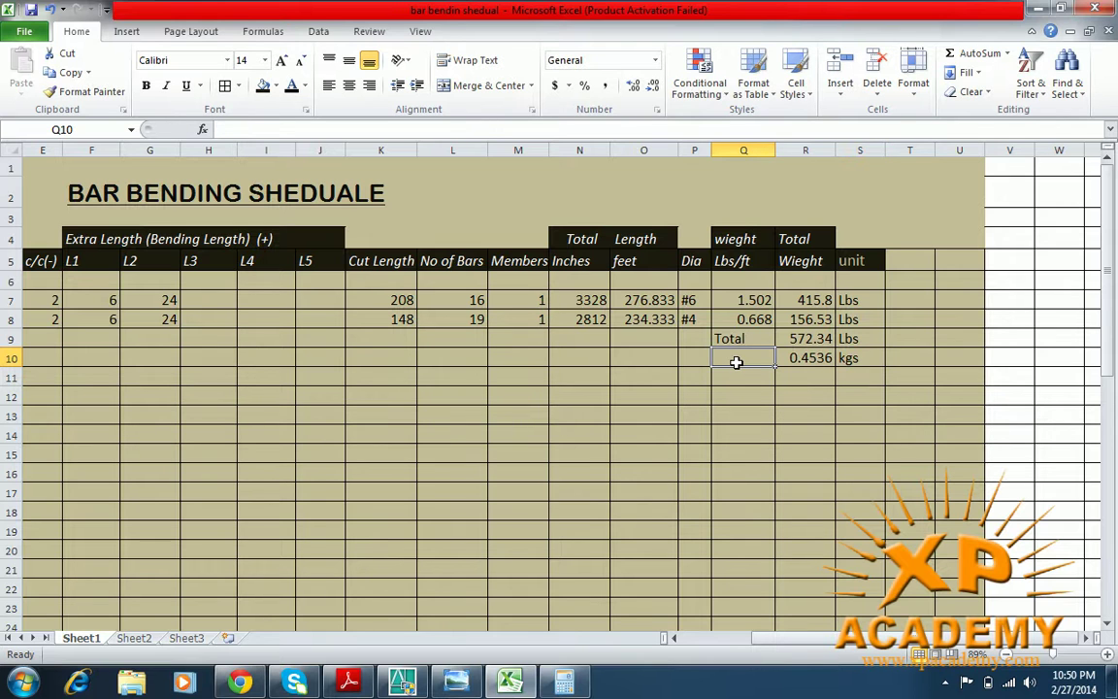
type("1")
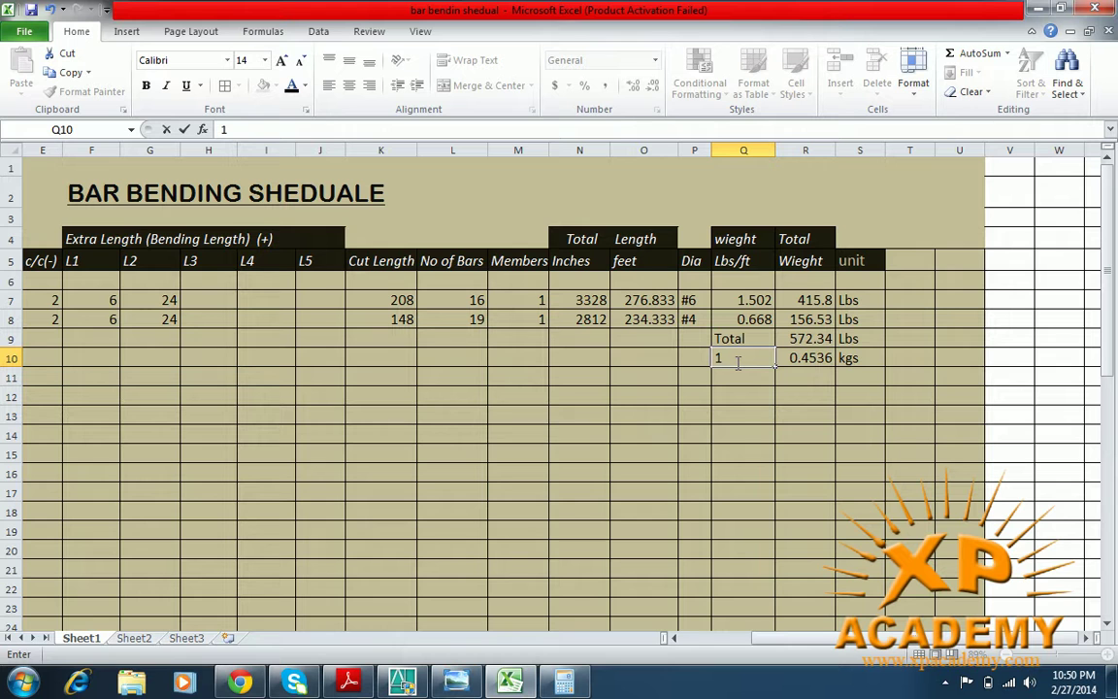
type("Lbs=")
left_click(797, 339)
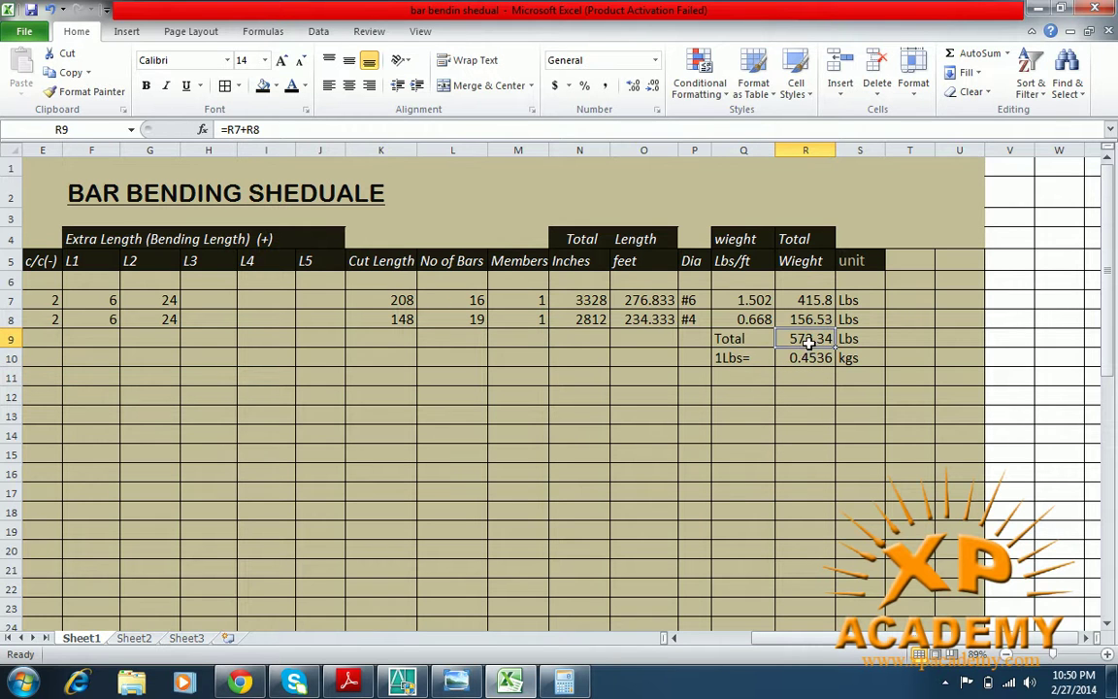
- Convert the total weight to kilograms in R11 with the formula =R9*R10, and enter kgs as its unit in S11
left_click(803, 384)
type("=")
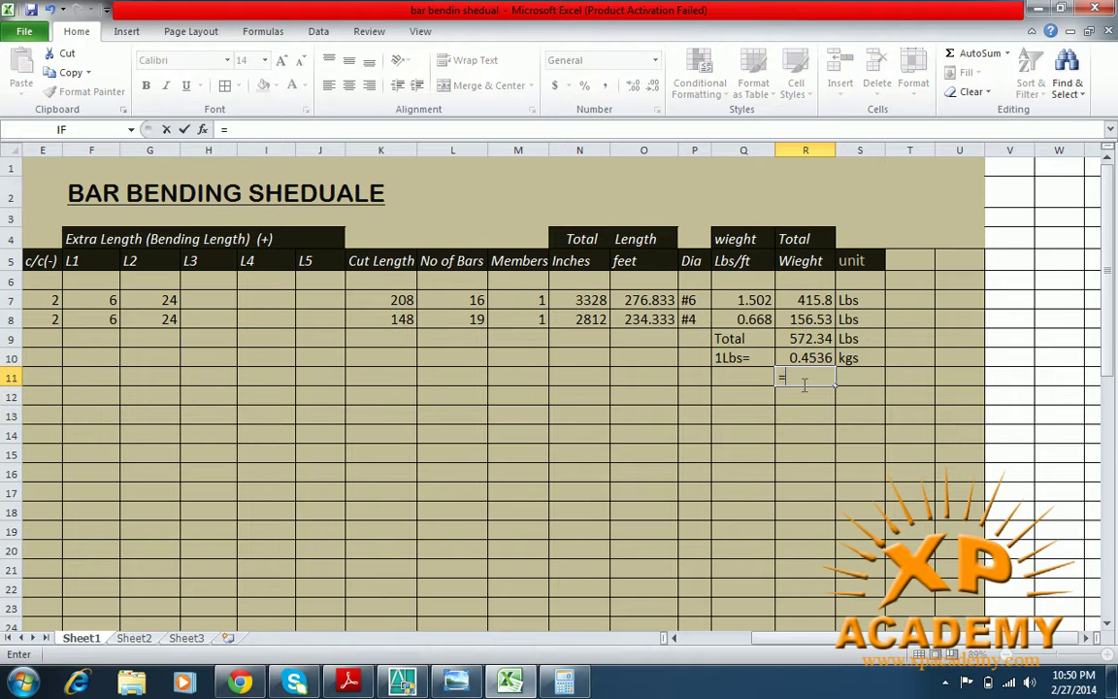
left_click(811, 338)
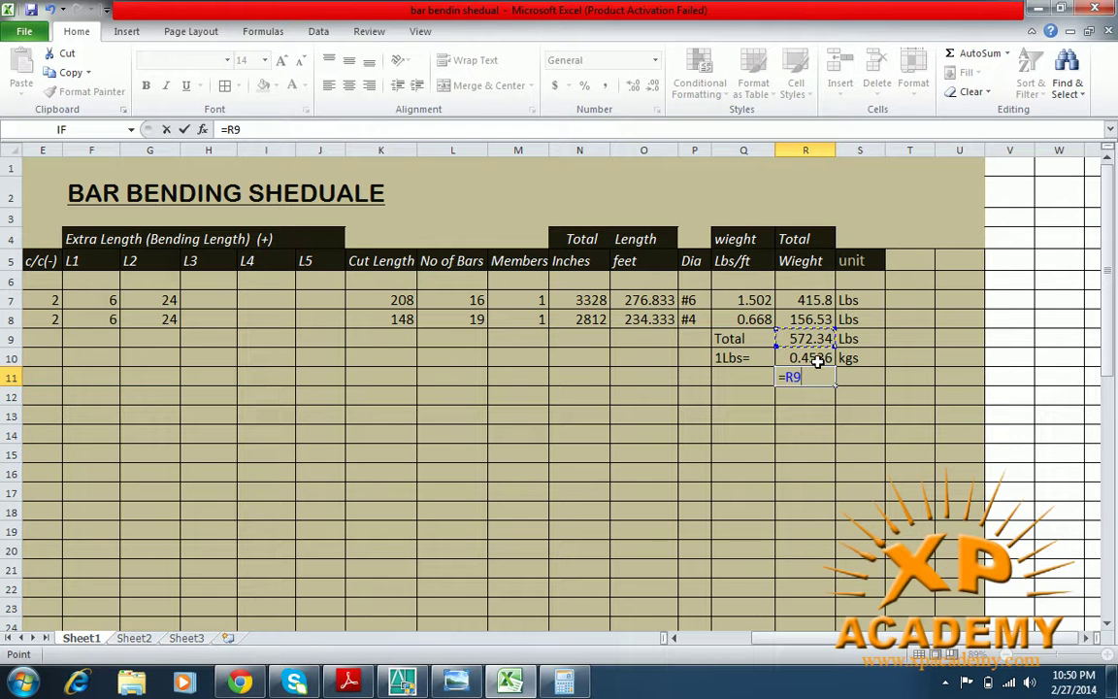
type("*")
left_click(818, 360)
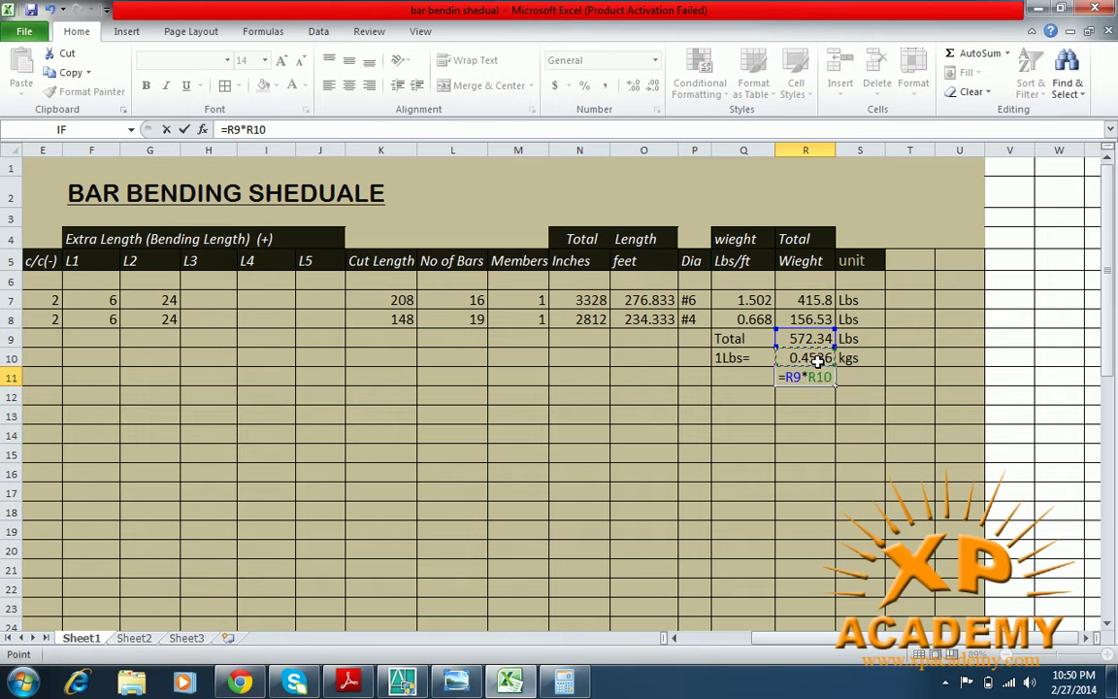
key("Return")
left_click(858, 377)
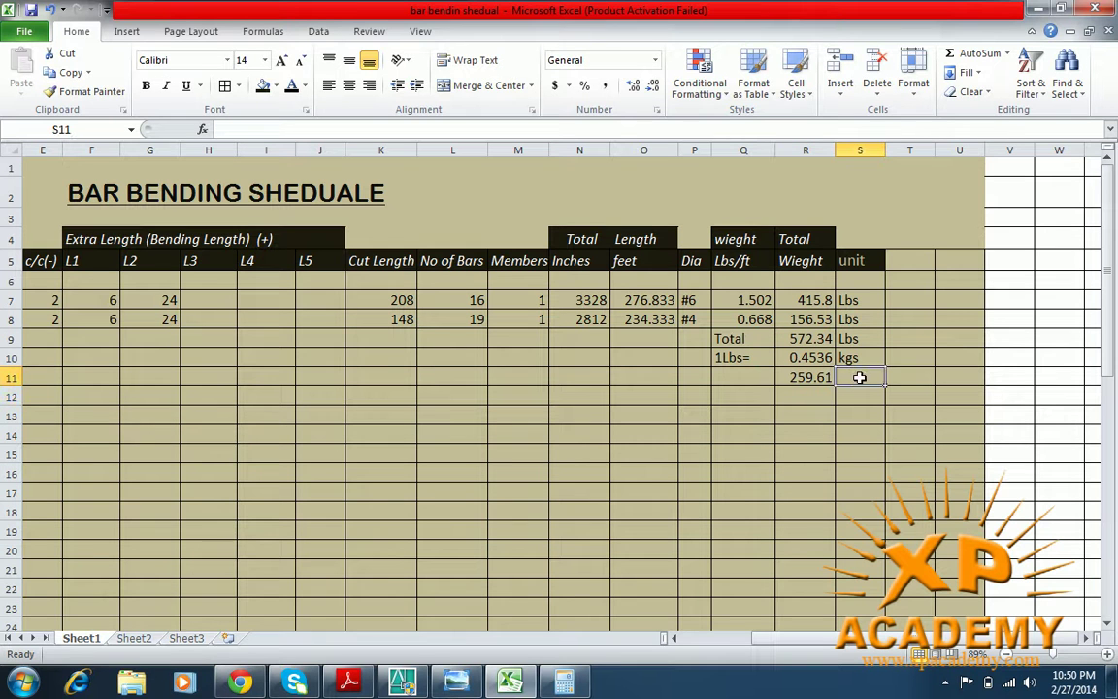
type("kg")
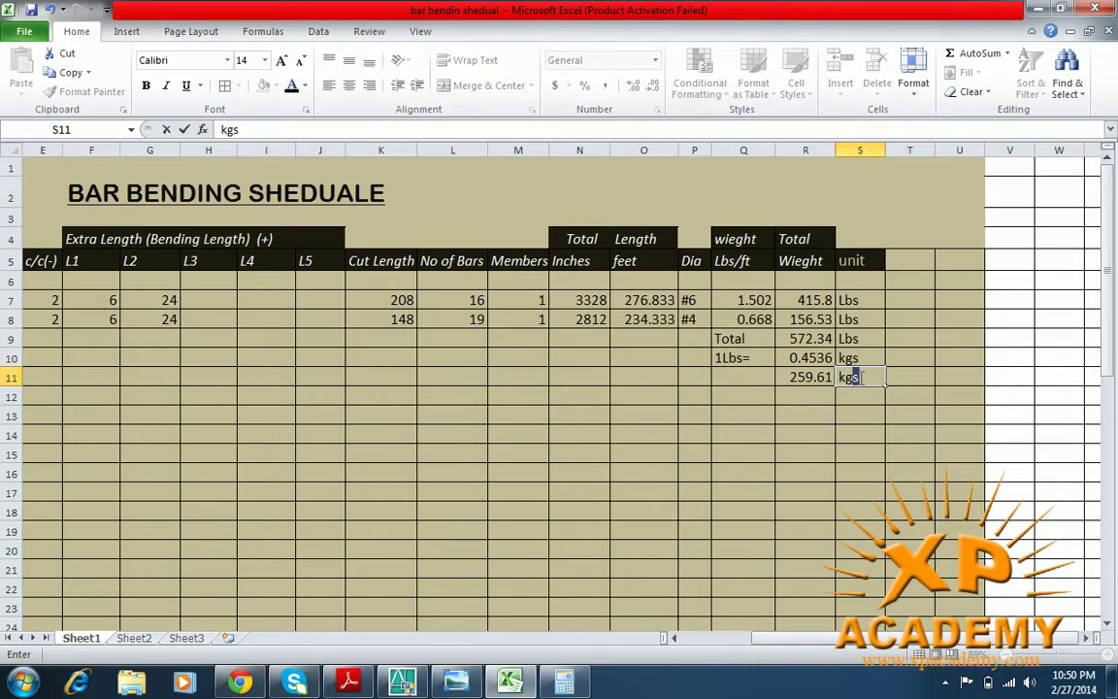
type("s")
left_click(675, 638)
left_click(674, 638)
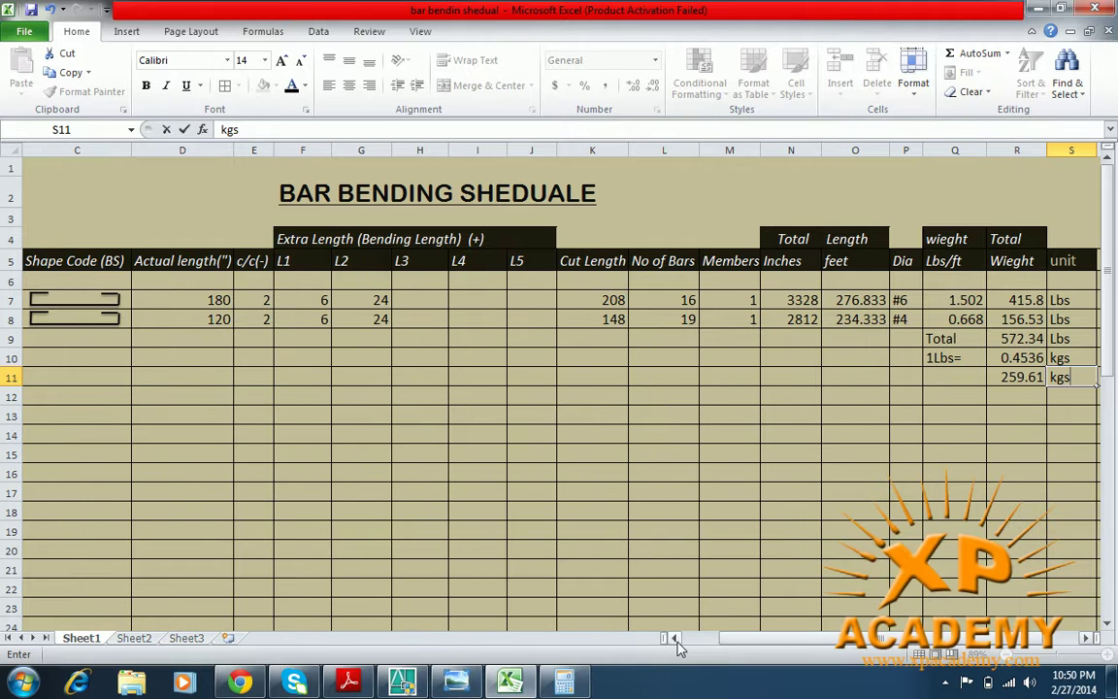